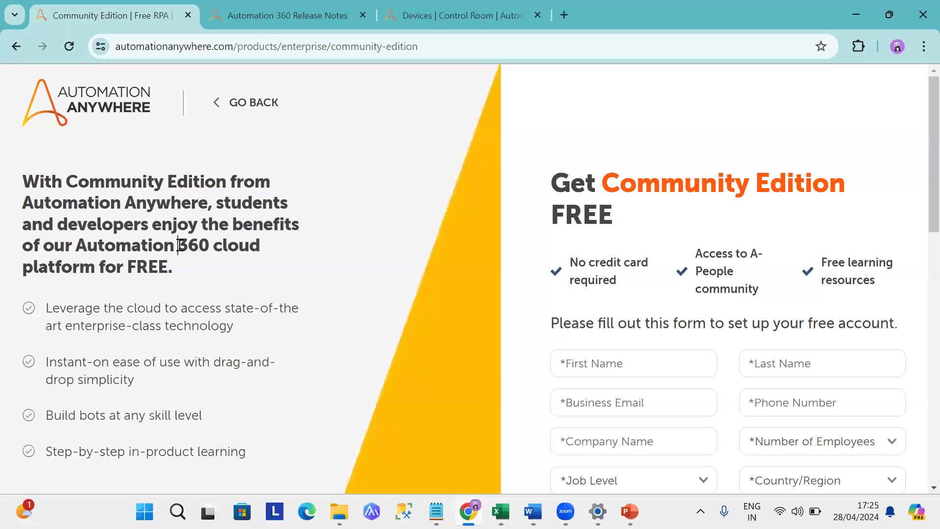
Highlight the '360 cloud platform for FREE' phrase on the Community Edition signup page.
left_click_drag(178, 245, 200, 270)
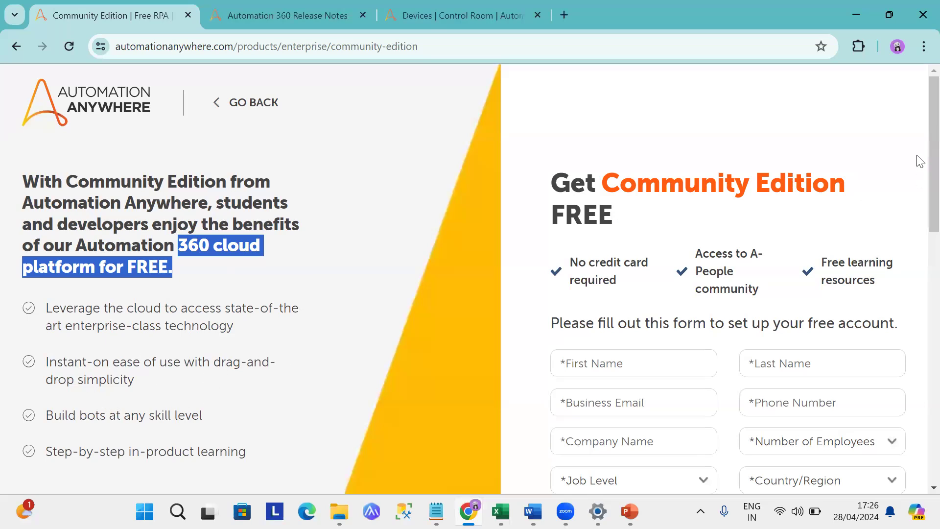
Select the four Community Edition benefit bullet points, scrolling the page to view them.
scroll(918, 204, "down", 2)
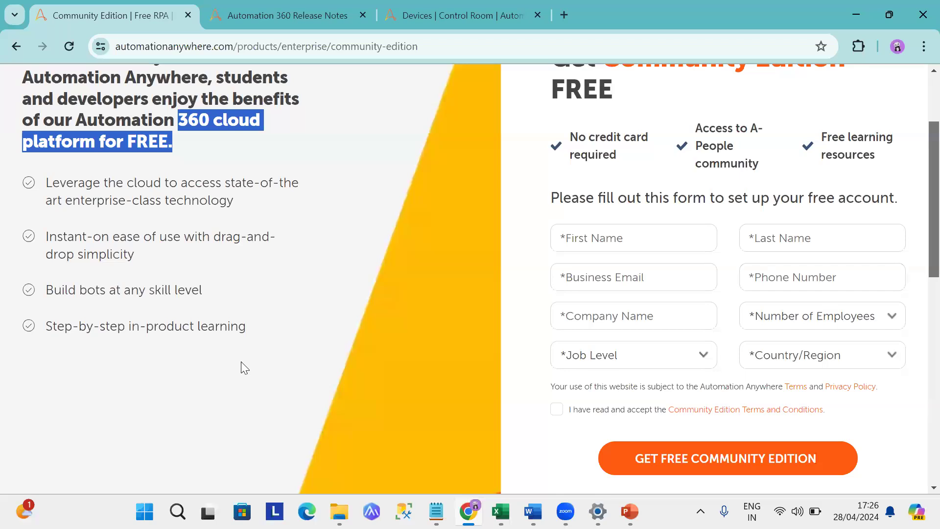
left_click_drag(247, 332, 30, 177)
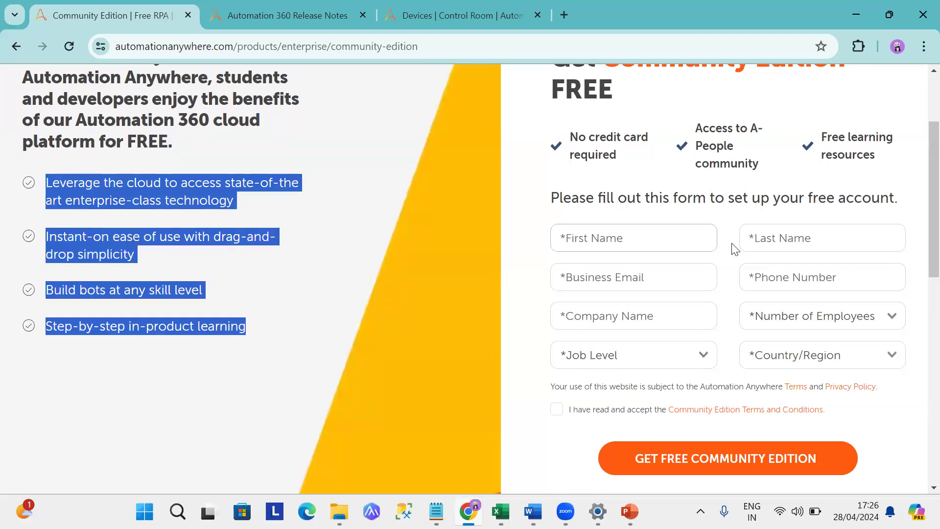
scroll(917, 198, "up", 3)
scroll(918, 193, "down", 1)
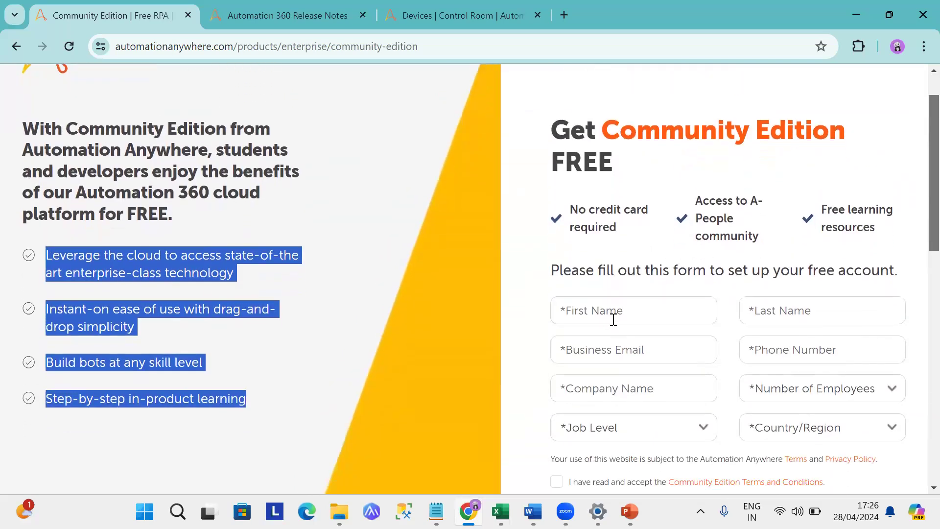
scroll(917, 206, "down", 2)
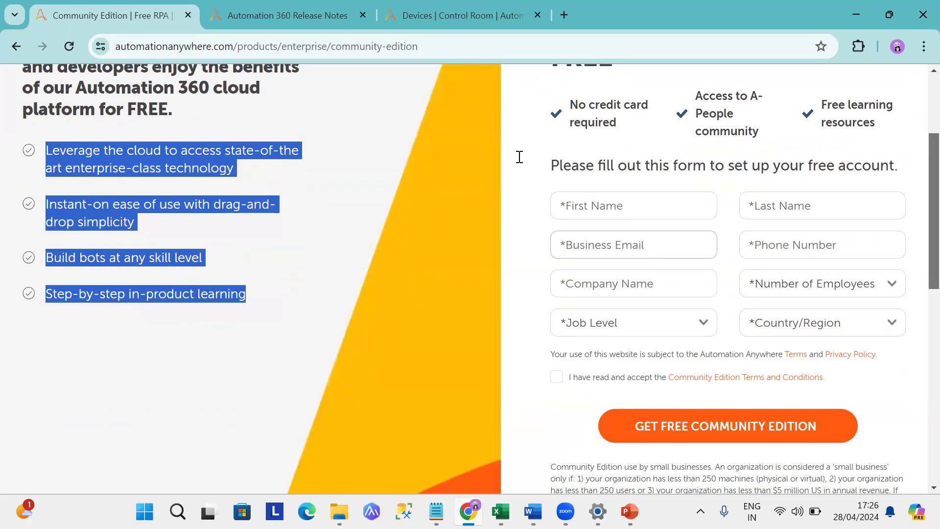
key("alt+Tab")
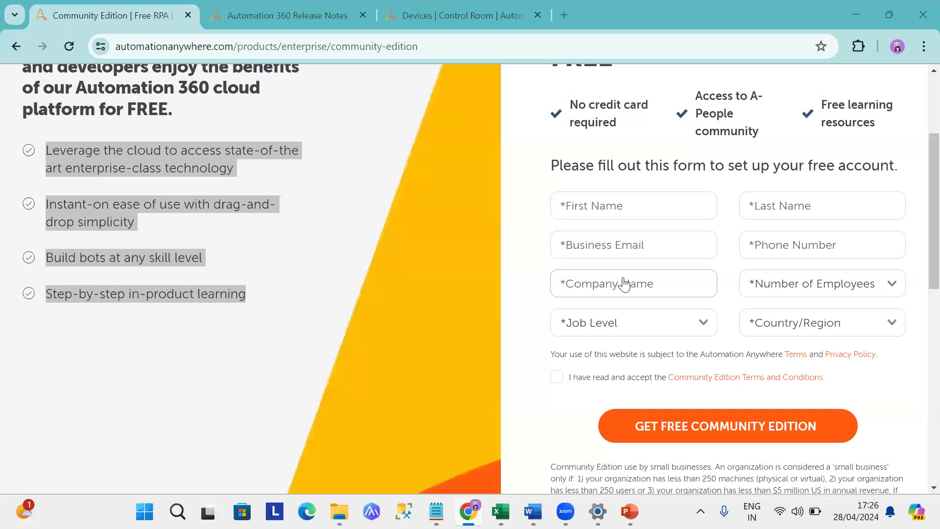
left_click(847, 289)
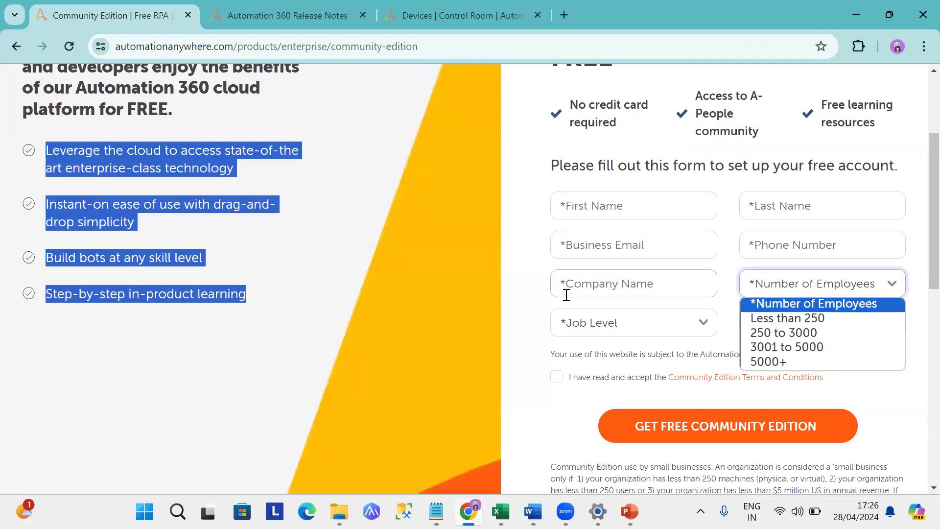
left_click(628, 328)
left_click(631, 328)
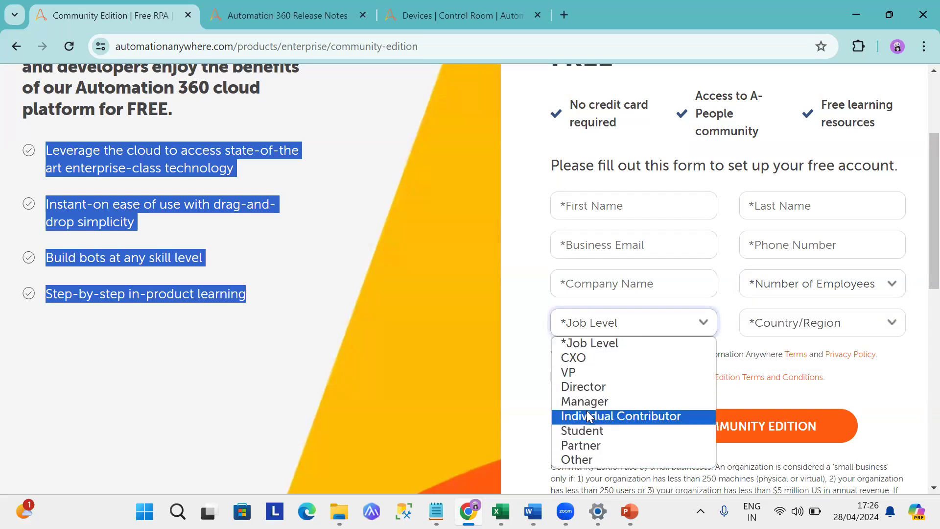
left_click(833, 327)
left_click(833, 328)
left_click(833, 327)
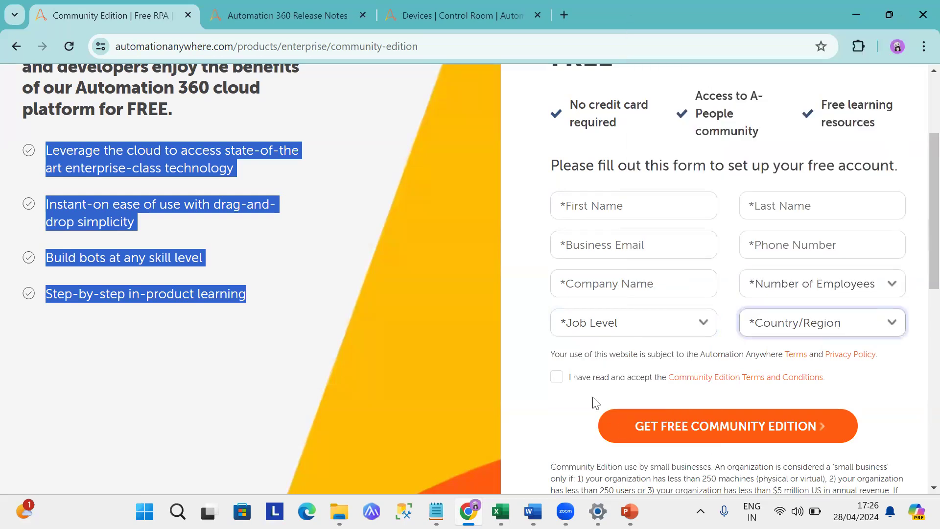
scroll(917, 260, "down", 4)
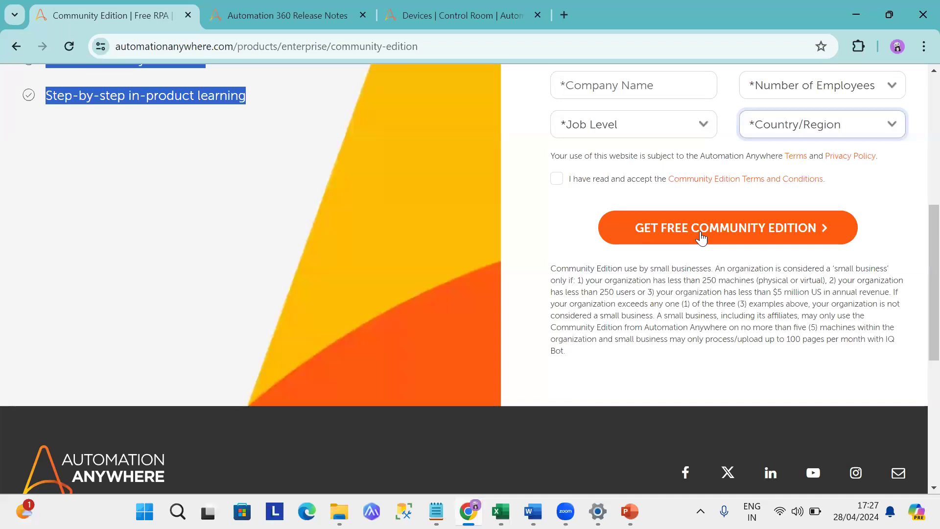
scroll(917, 294, "up", 3)
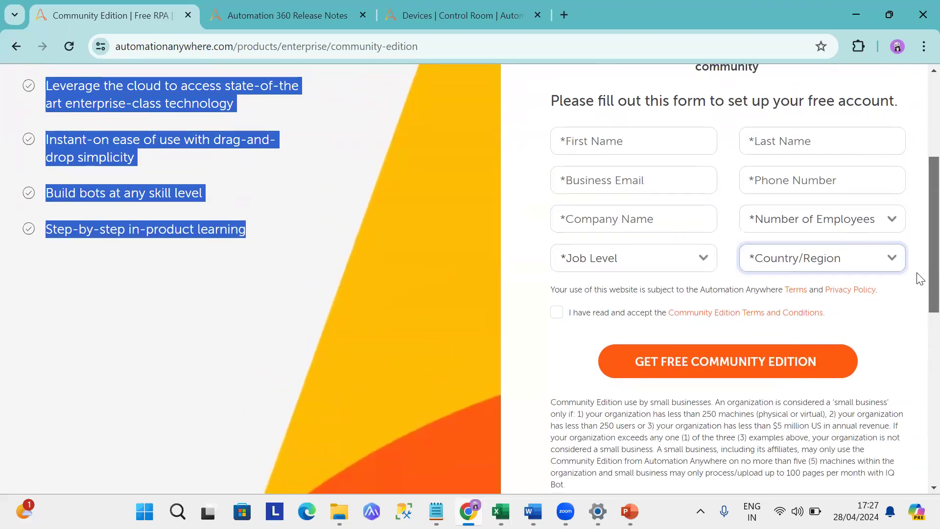
Enter the user's first and last name, then autofill email, phone and country from saved details.
left_click(635, 140)
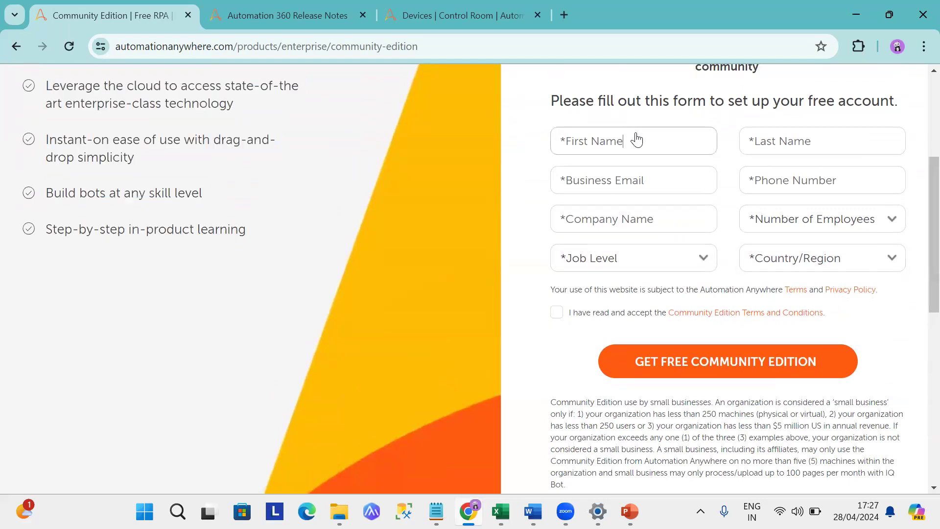
left_click(663, 145)
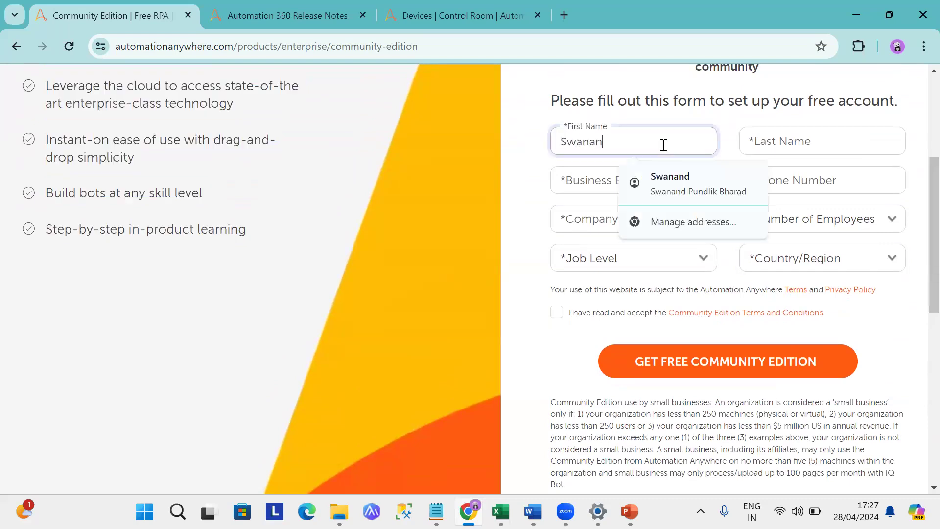
left_click(803, 142)
left_click(658, 183)
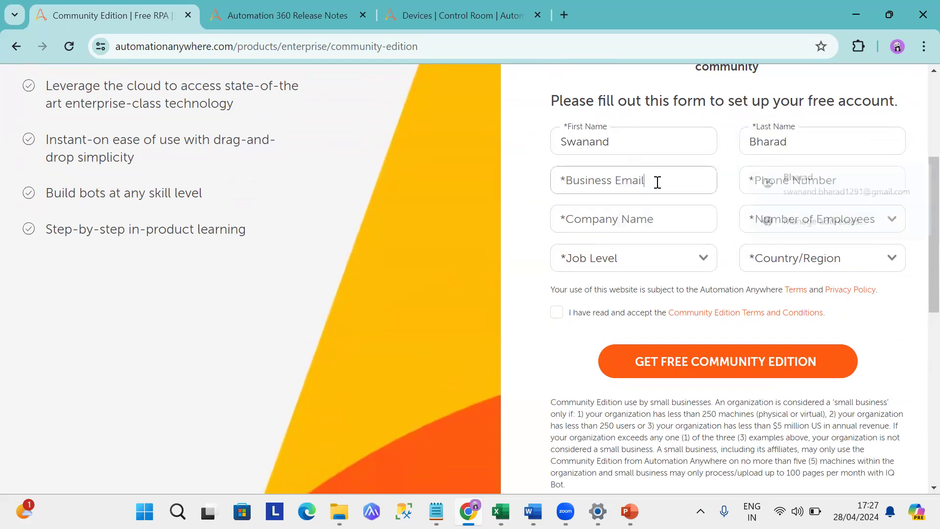
type("swan")
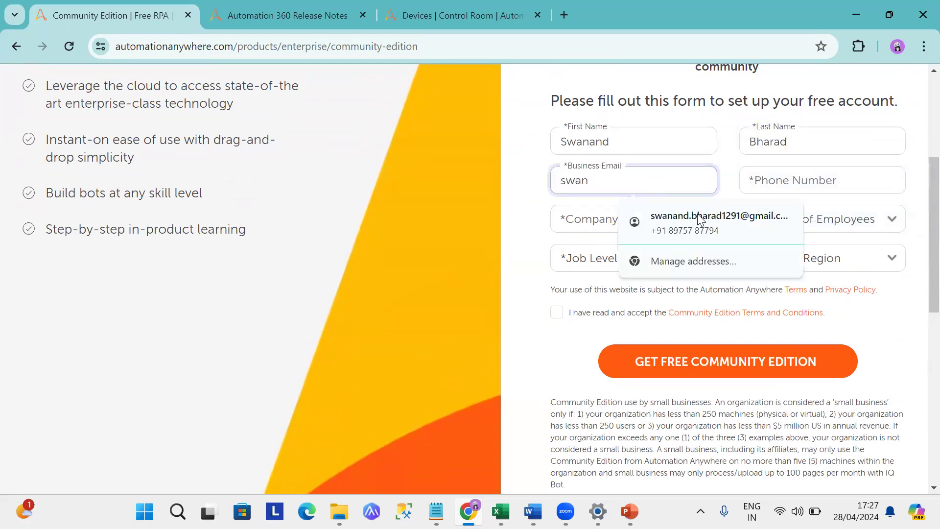
left_click(741, 220)
Set the company name to xyabz and the employee count to Less than 250.
left_click(655, 216)
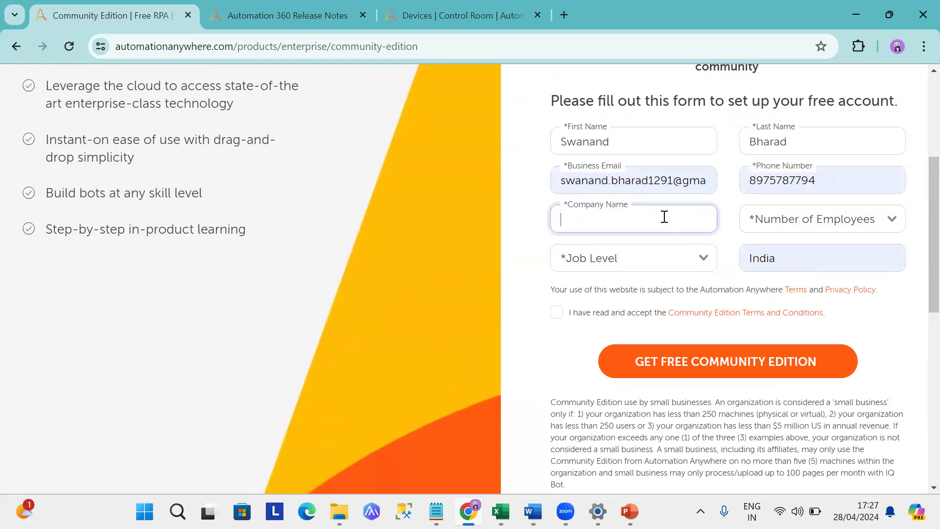
type("xyabz")
left_click(818, 227)
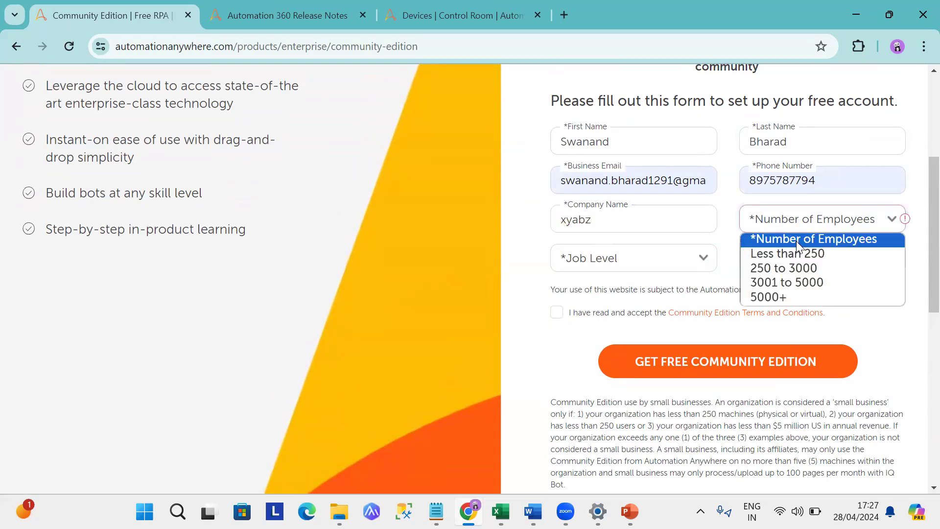
left_click(800, 255)
Choose Individual Contributor as job level, accept the terms, and submit the signup form.
left_click(668, 259)
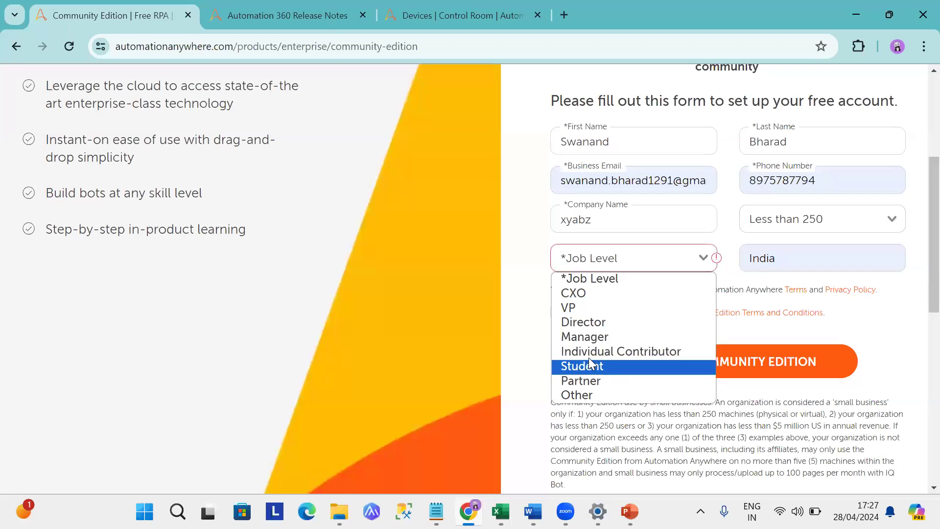
left_click(686, 351)
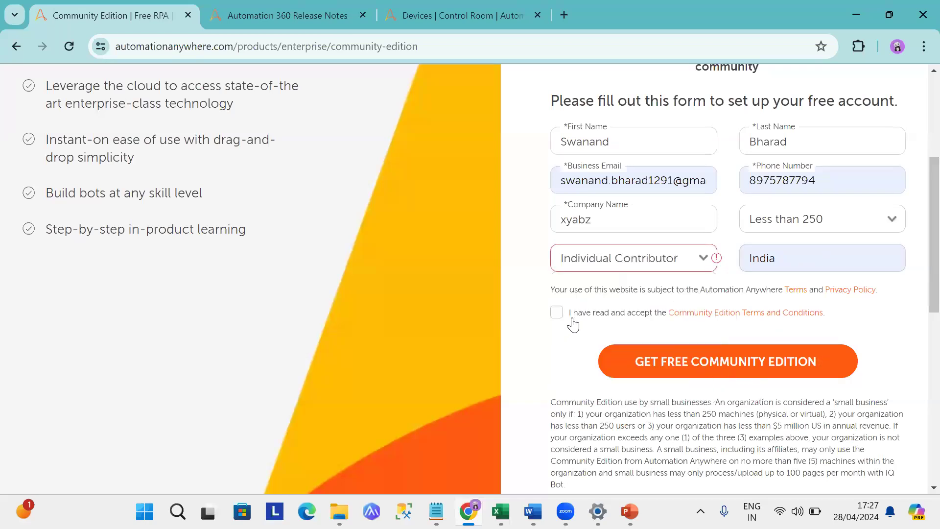
left_click(556, 312)
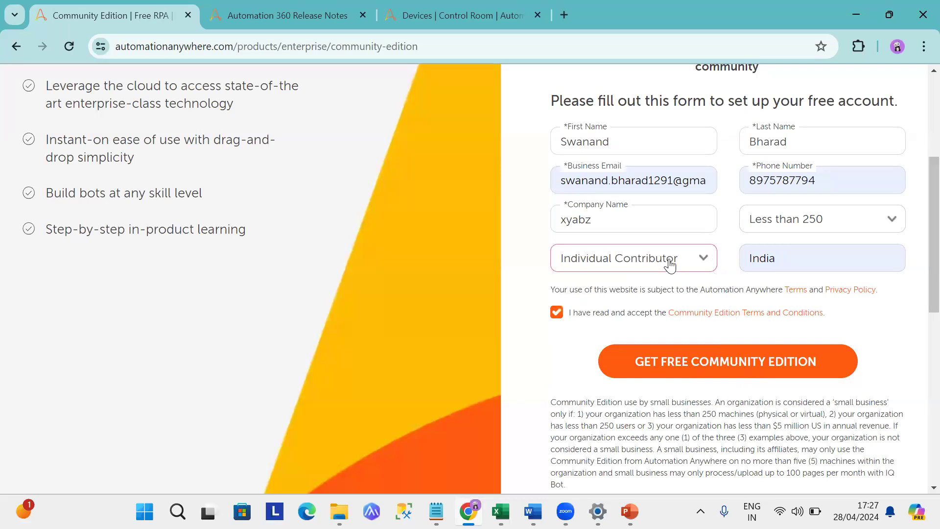
left_click(719, 352)
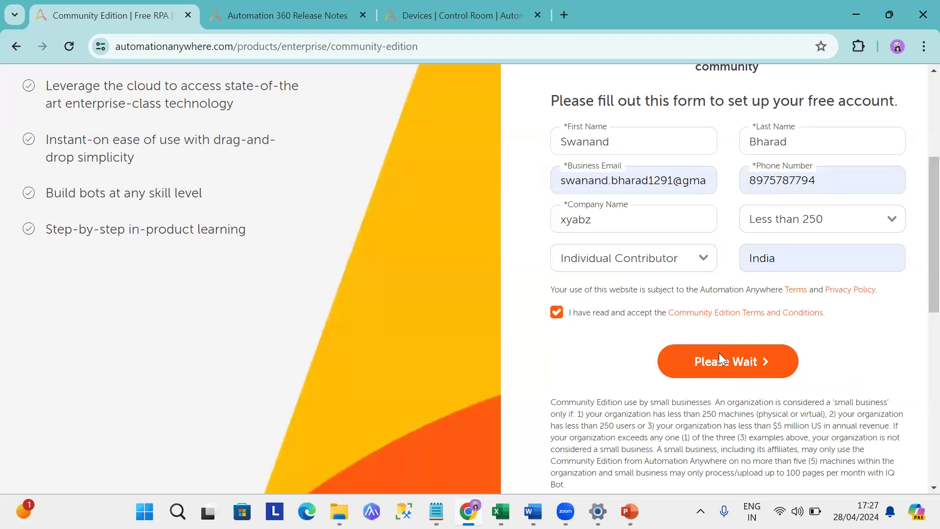
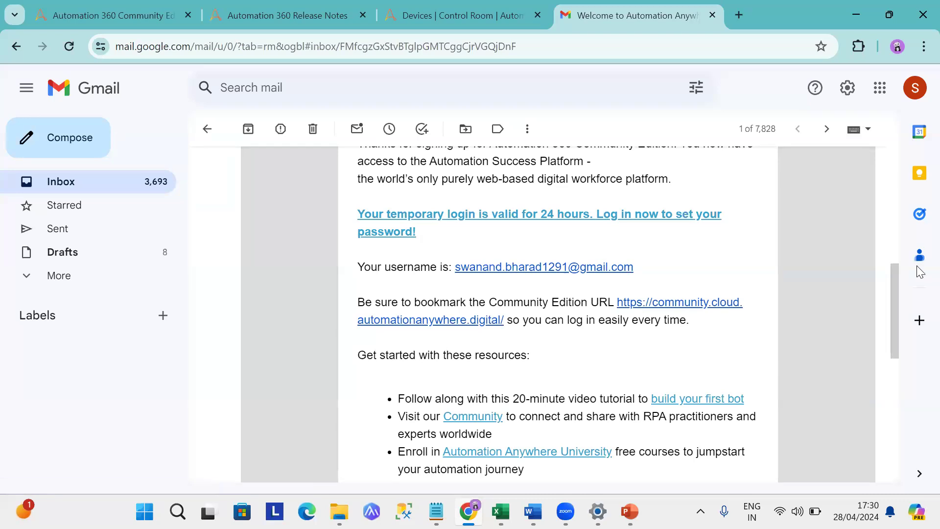
Select the username in the Community Edition welcome email and follow the 'Log in now to set your password!' link.
left_click_drag(895, 282, 864, 284)
scroll(862, 279, "up", 3)
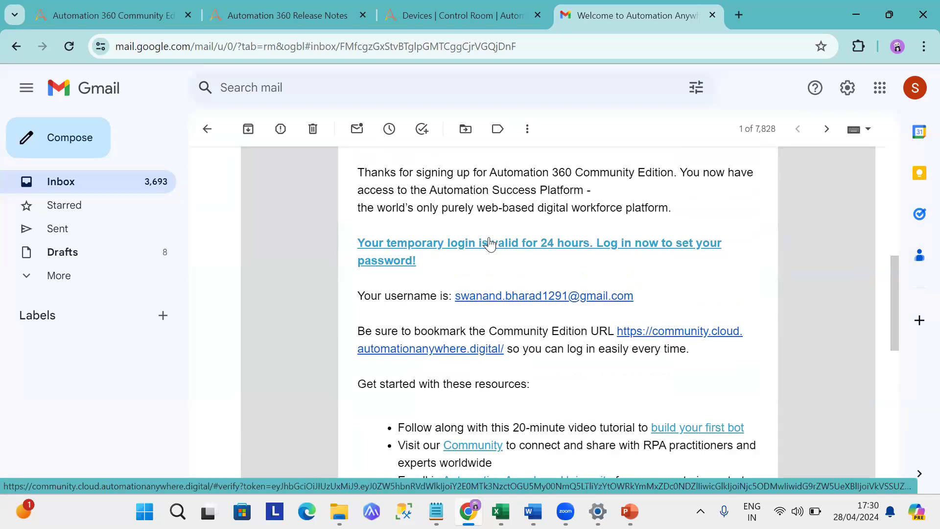
left_click_drag(636, 297, 456, 298)
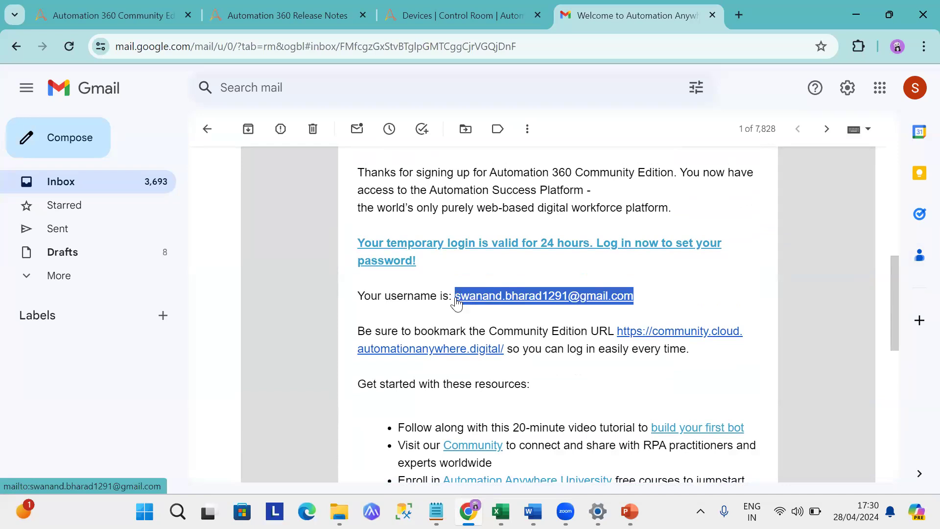
left_click(470, 244)
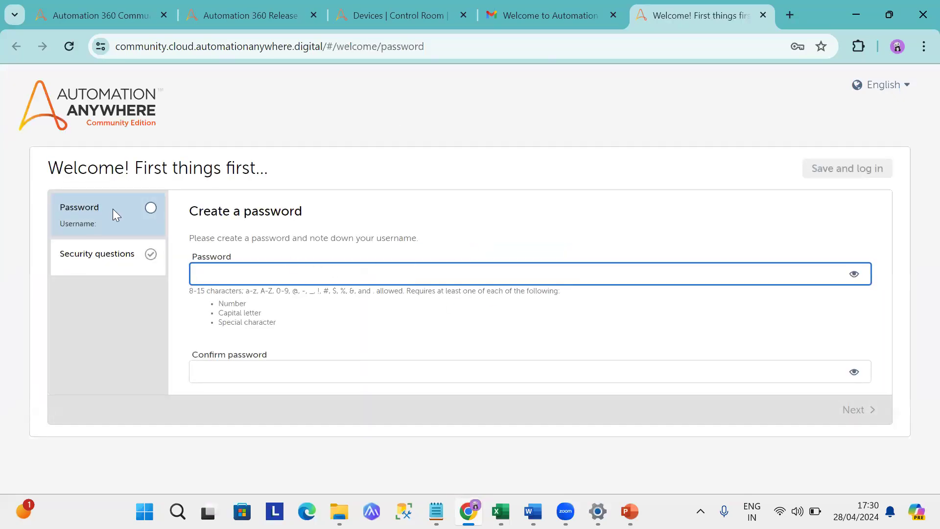
Enter the new account password, confirm it, and continue to the Security questions step.
left_click(302, 275)
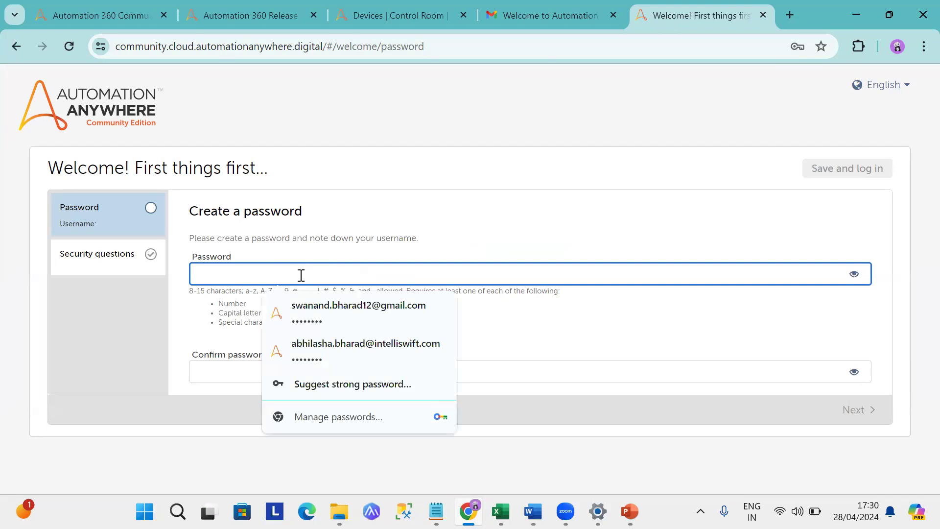
left_click(674, 368)
left_click(509, 273)
type("********")
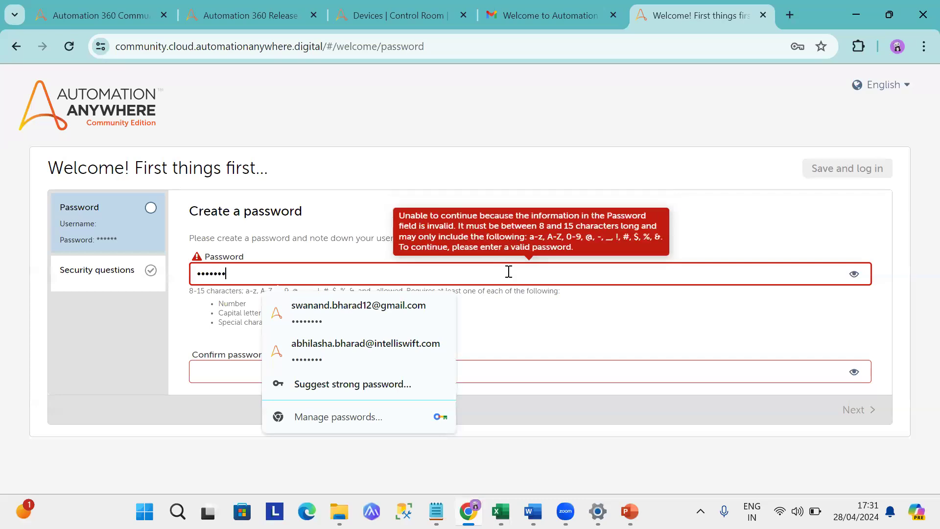
left_click(224, 368)
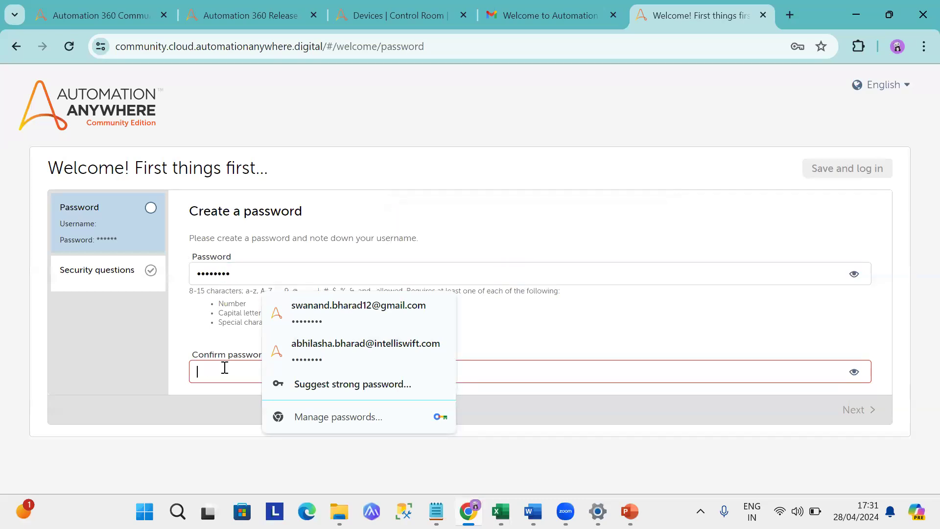
type("****")
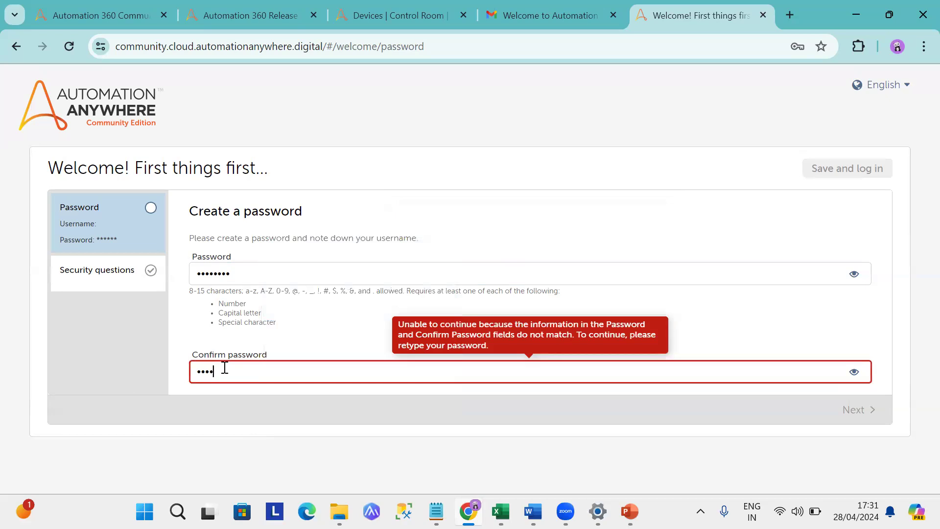
type("****")
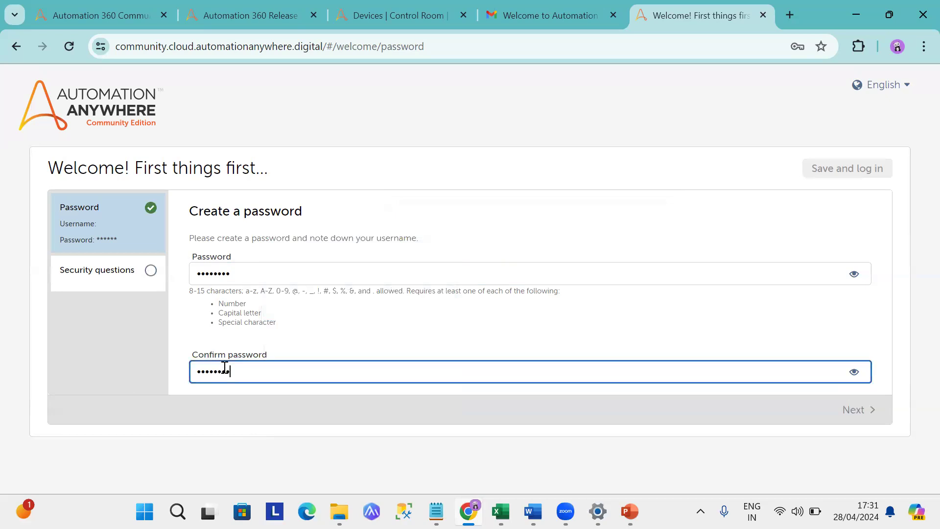
left_click(126, 280)
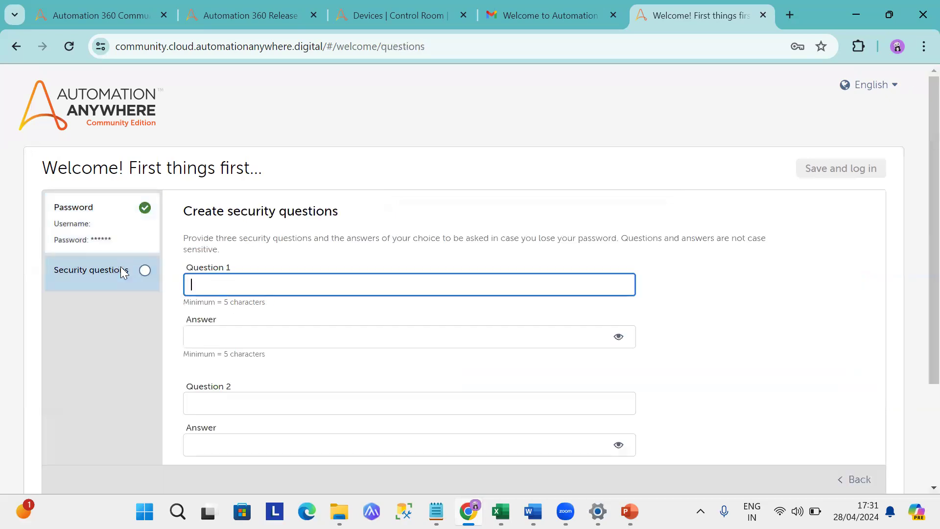
Write the first security question about the first pet's name and answer it.
left_click(369, 311)
left_click(294, 281)
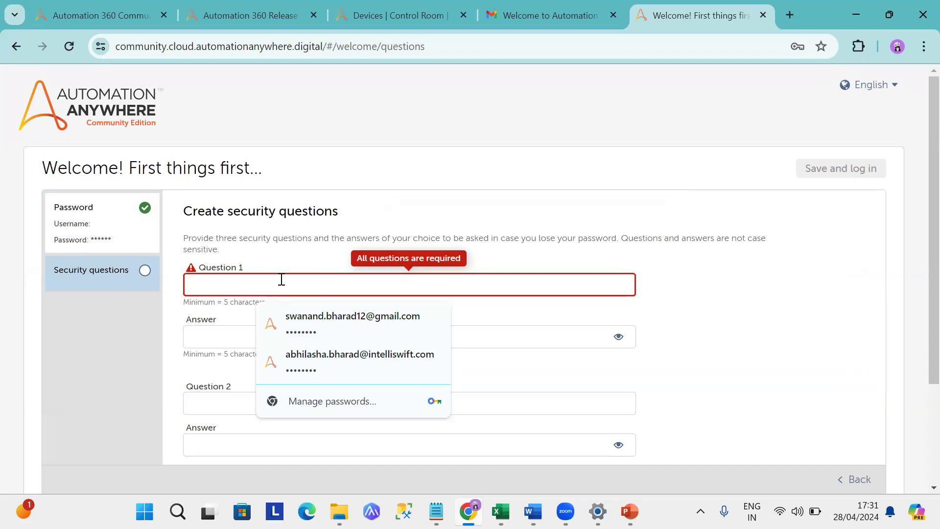
type("WHa")
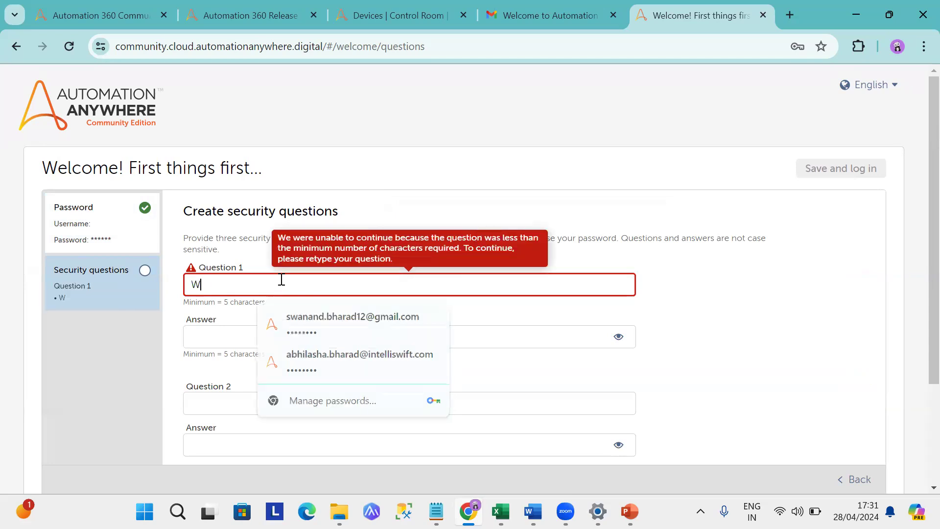
key("BackSpace")
key("BackSpace")
type("hat is first Petr")
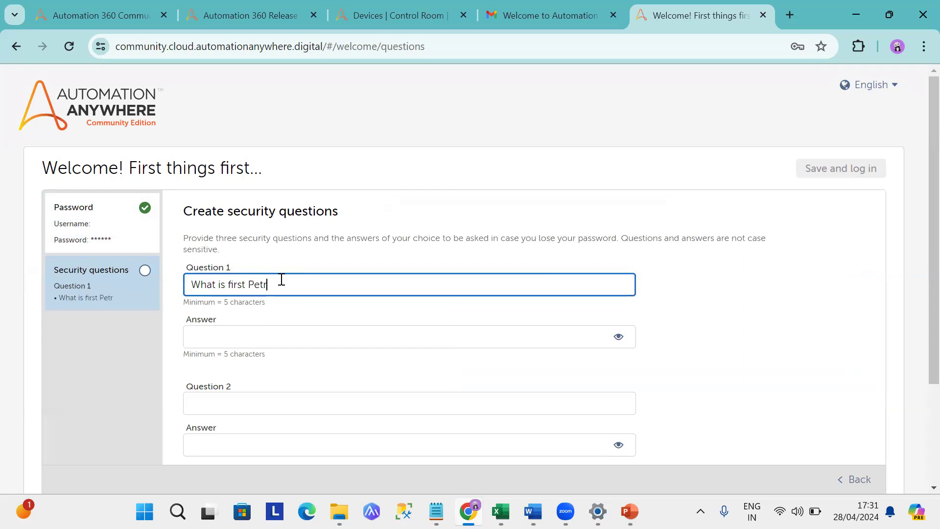
key("BackSpace")
type(" name...?")
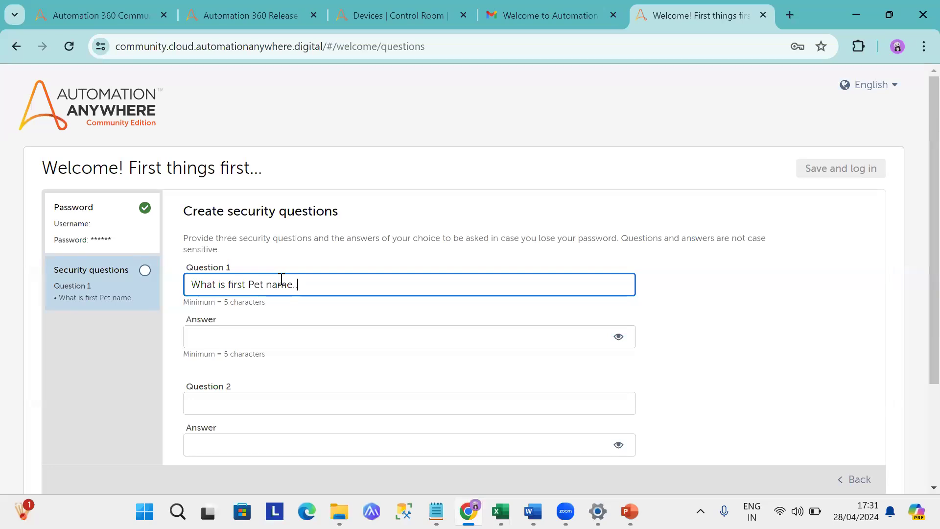
left_click(228, 333)
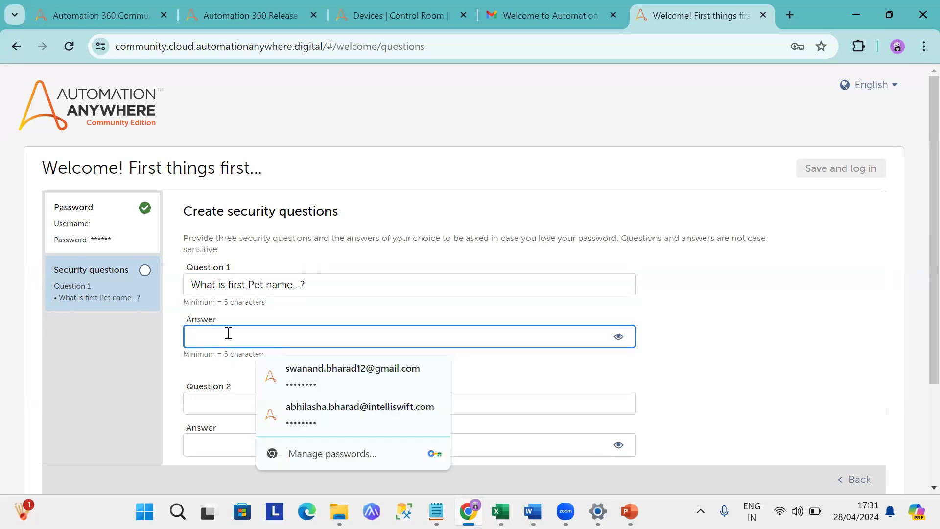
type("••")
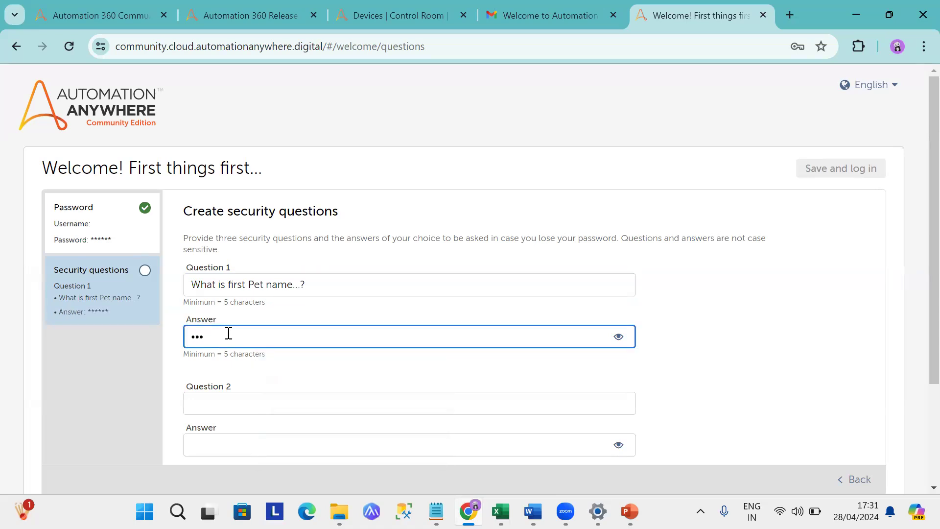
Add a second security question on favourite colour and enter its answer.
left_click(243, 405)
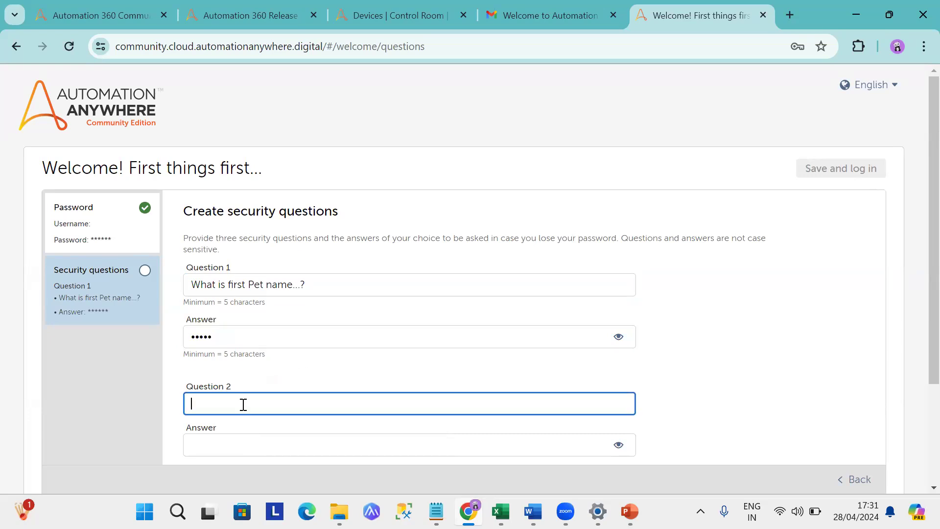
type("Fav colot")
type("...?")
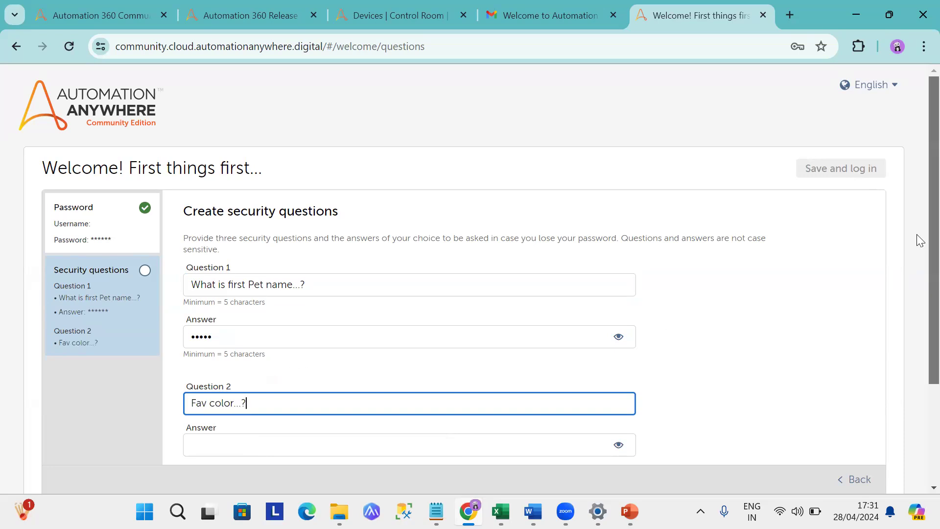
scroll(915, 240, "down", 2)
left_click(313, 340)
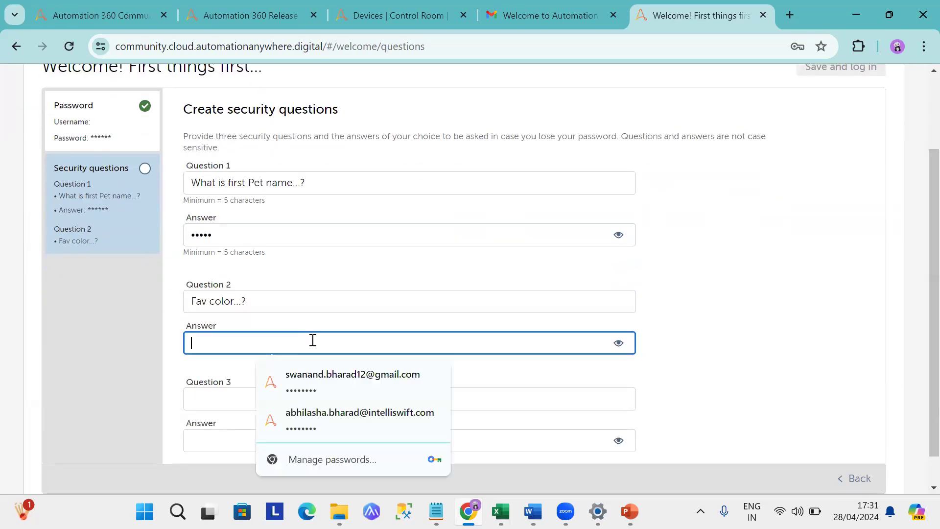
Set the third question to 'birth place', answer it, and scroll back to the top.
left_click(222, 398)
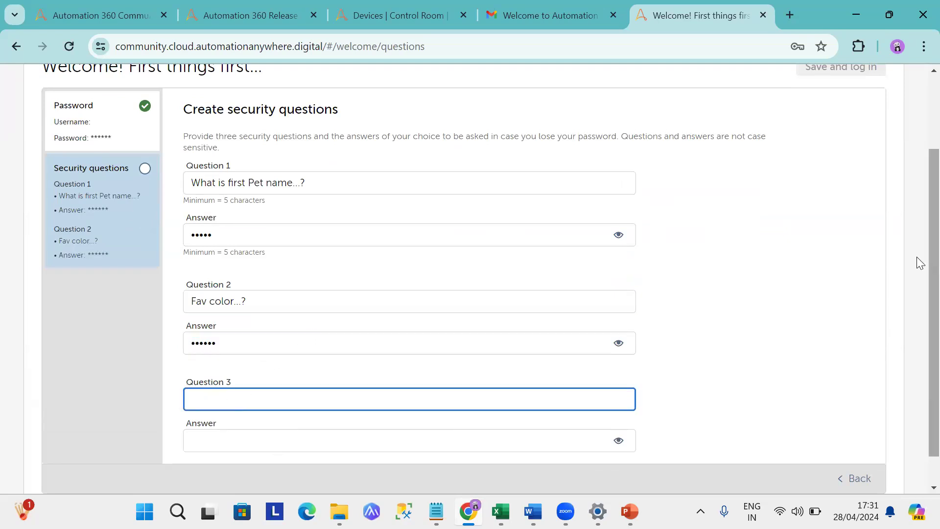
type("bi")
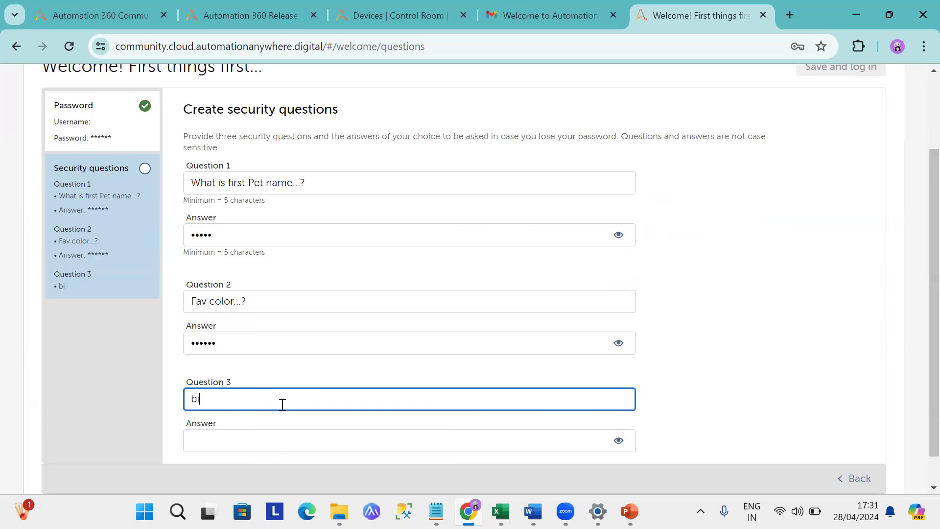
type("rth place")
left_click(248, 437)
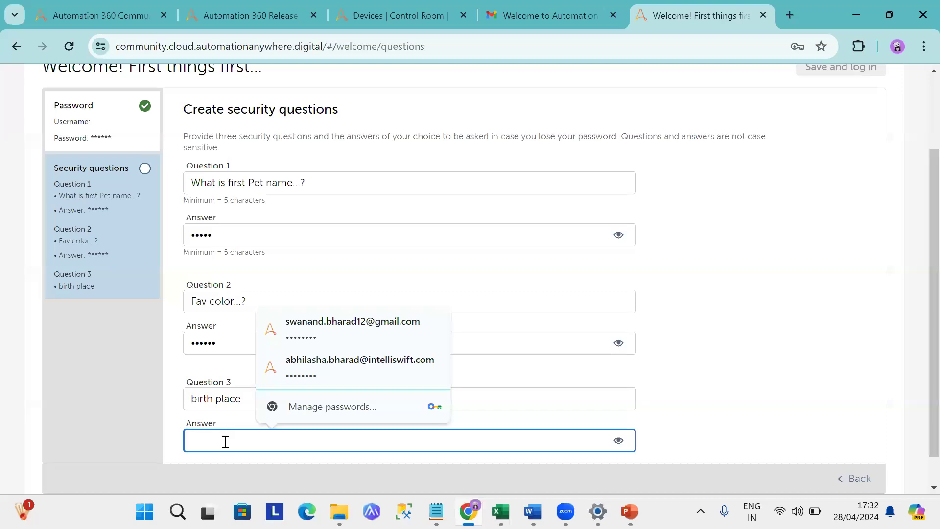
type("••••••••")
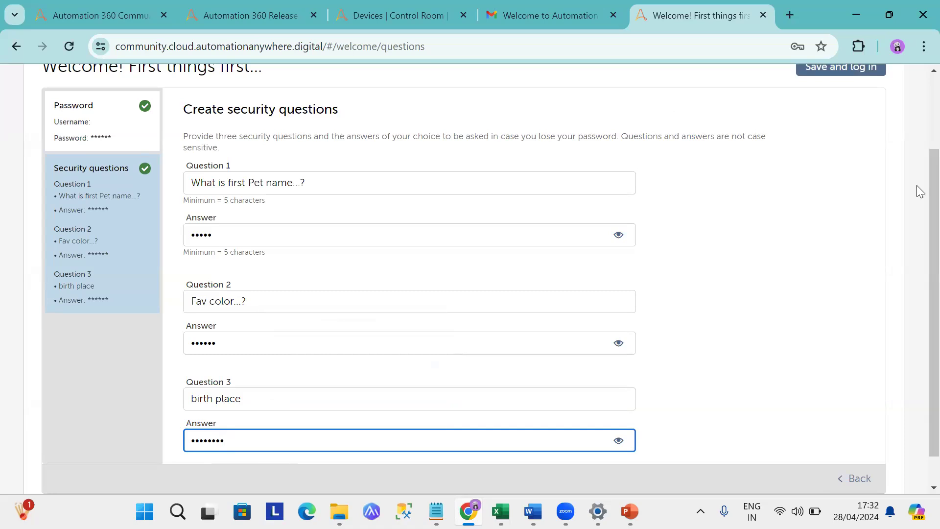
scroll(917, 275, "down", 1)
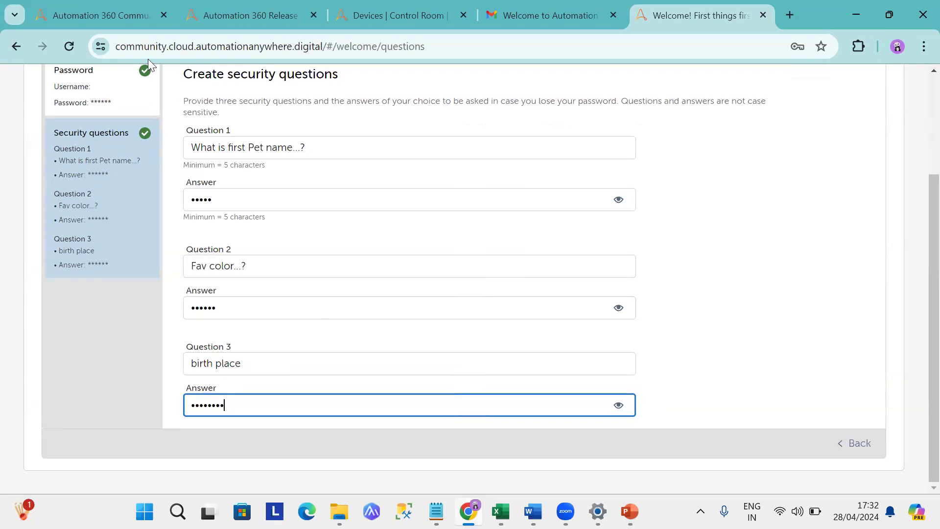
left_click_drag(933, 260, 917, 43)
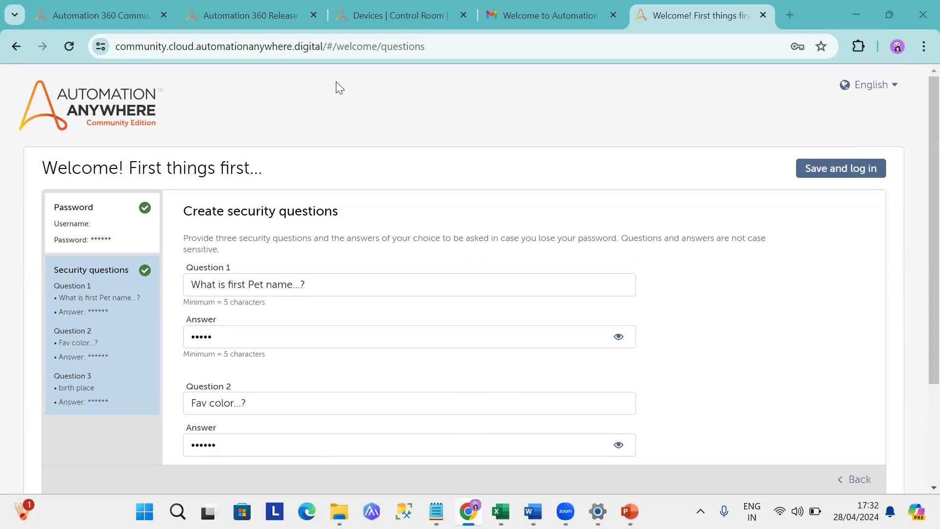
Save the security questions and log in, declining Chrome's password save, then bookmark the home page.
left_click(845, 168)
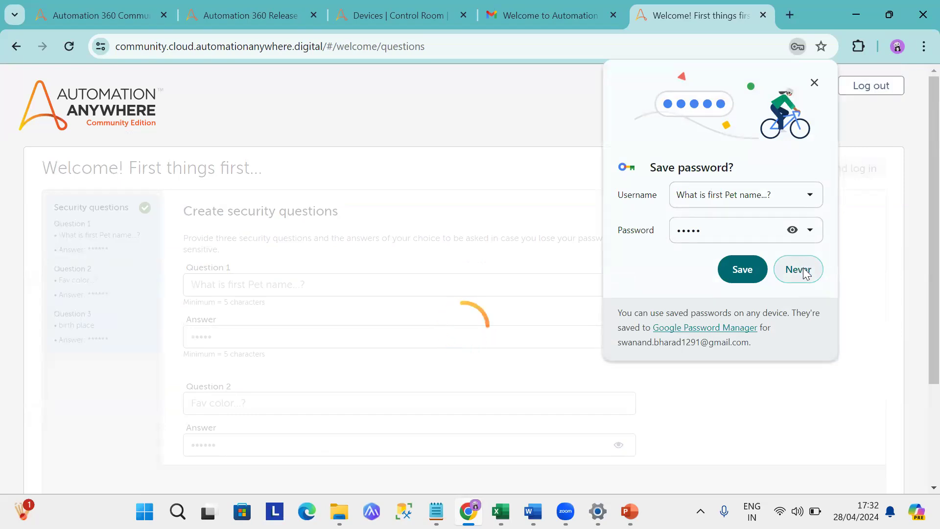
left_click(803, 271)
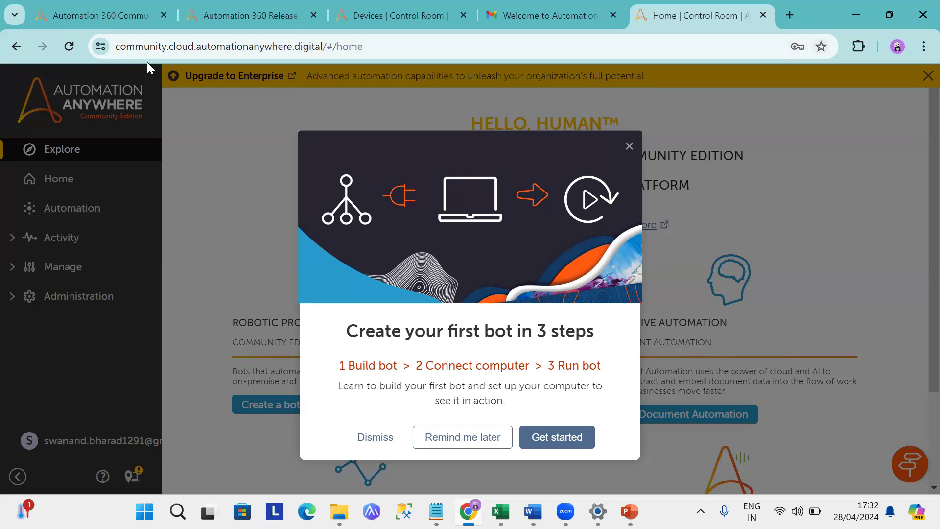
key("ctrl+d")
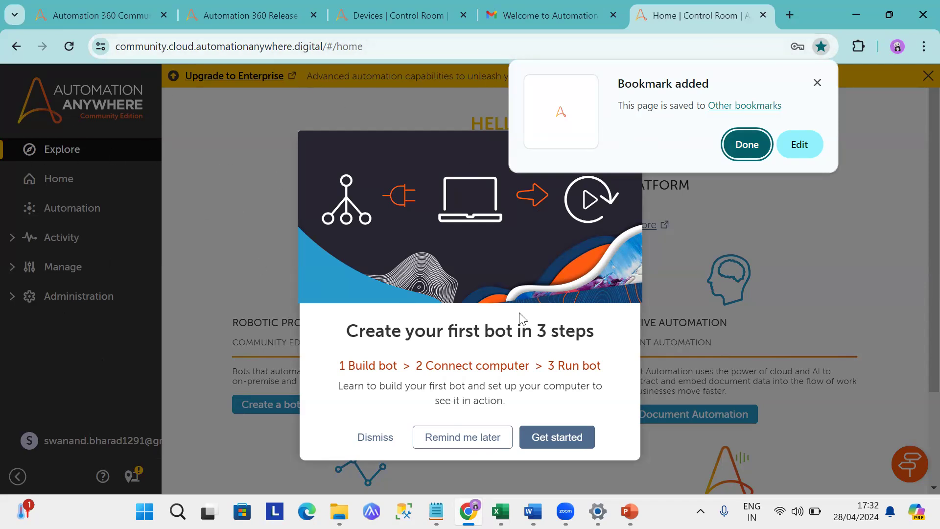
Close the bookmark confirmation and first-bot welcome dialog, then show the Bot running device panel.
left_click(753, 145)
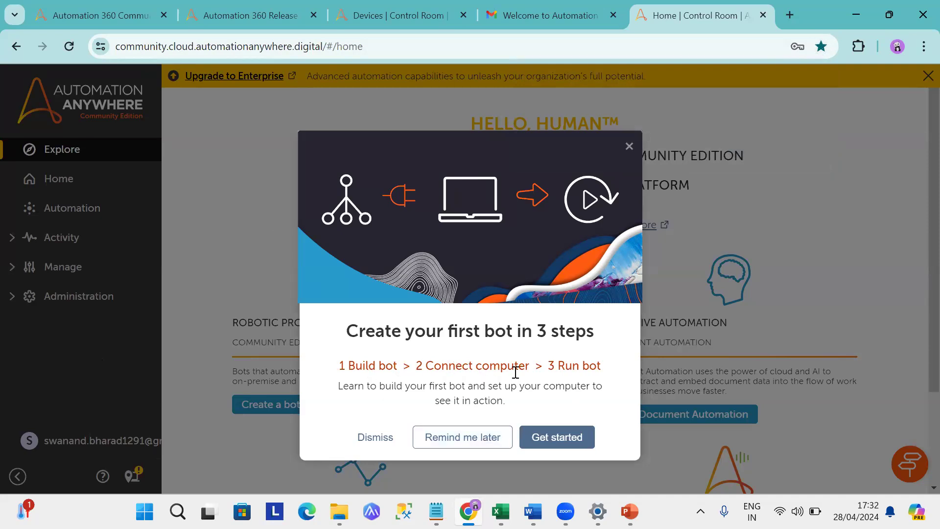
left_click(565, 437)
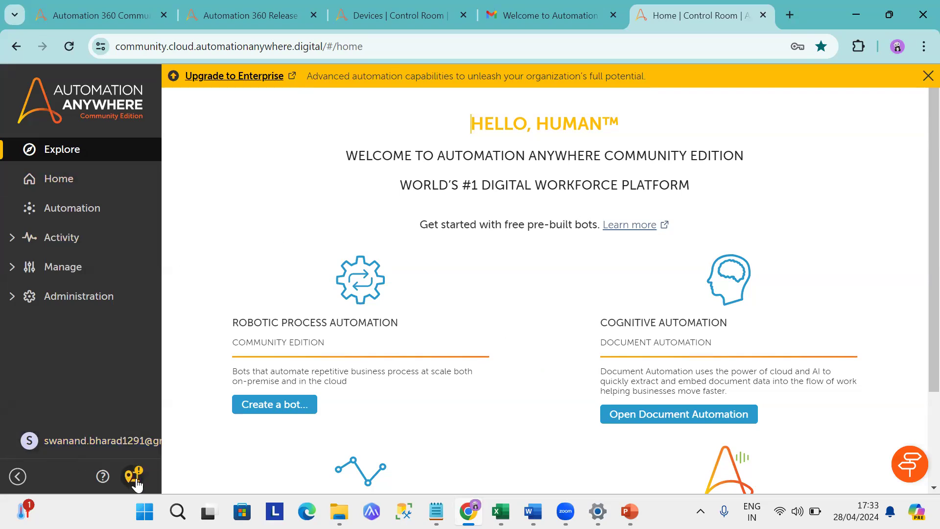
left_click(132, 477)
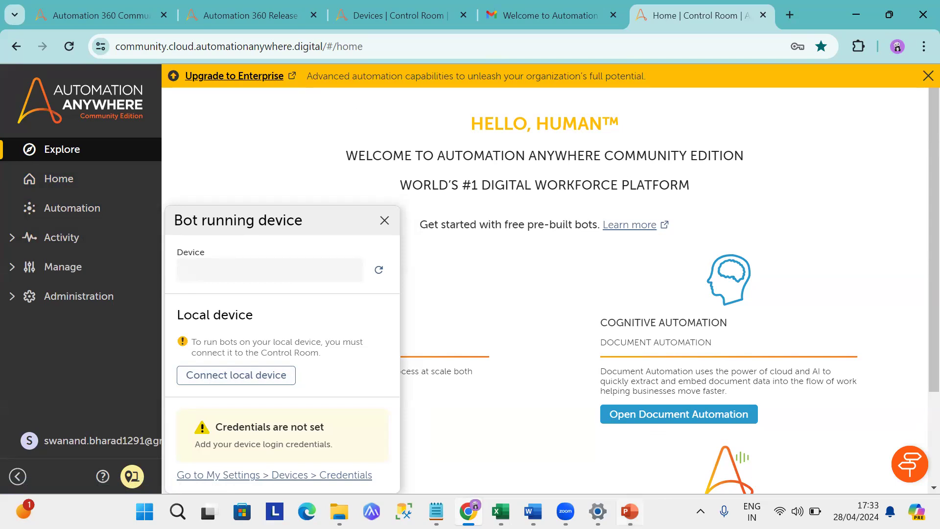
Switch to PowerPoint's slide 8 and select the Creator box in the architecture diagram.
left_click(629, 512)
left_click(366, 343)
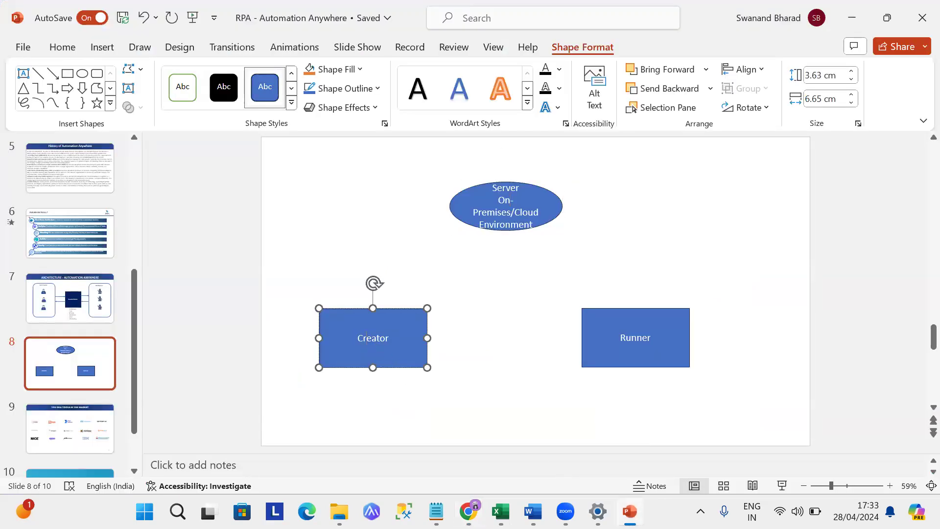
Return from PowerPoint to the Control Room browser window.
key("alt+Tab")
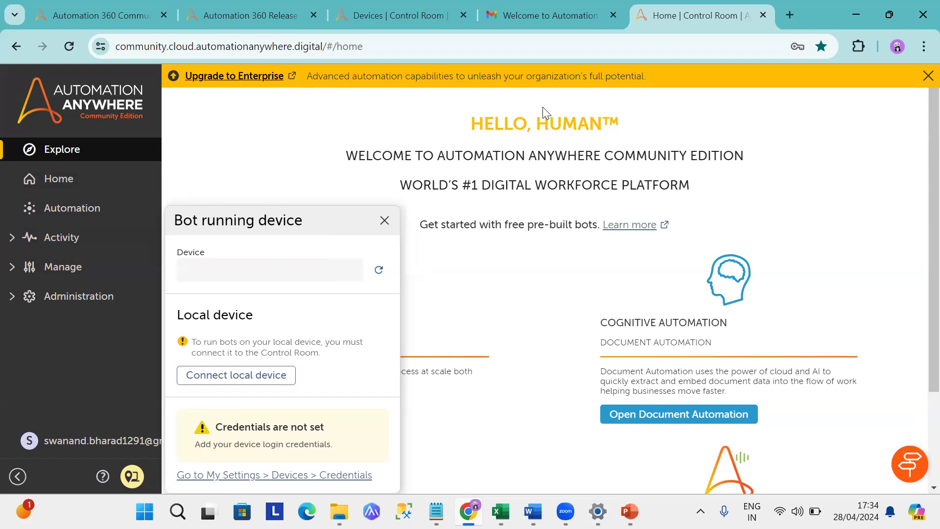
left_click(631, 511)
left_click(631, 511)
mouse_move(630, 511)
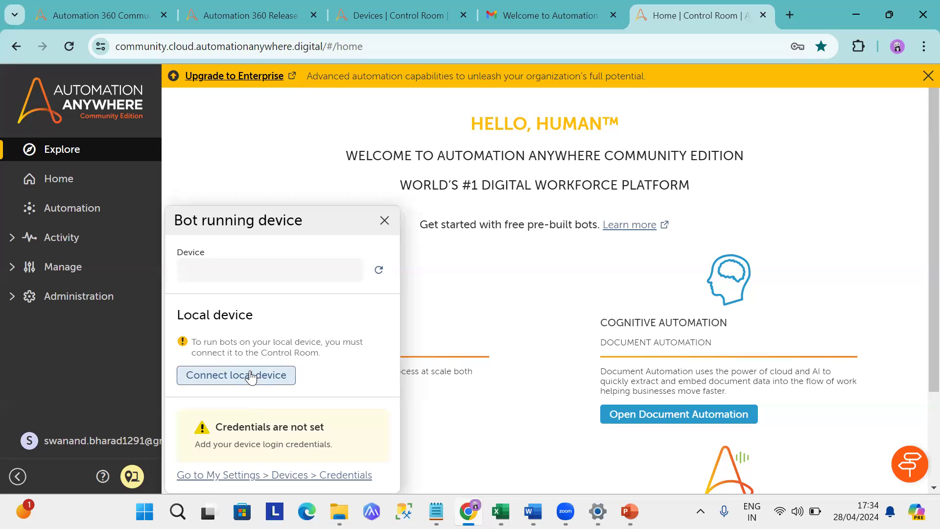
Connect this computer as a local device, confirming the bot agent install and Chrome extension steps.
left_click(251, 376)
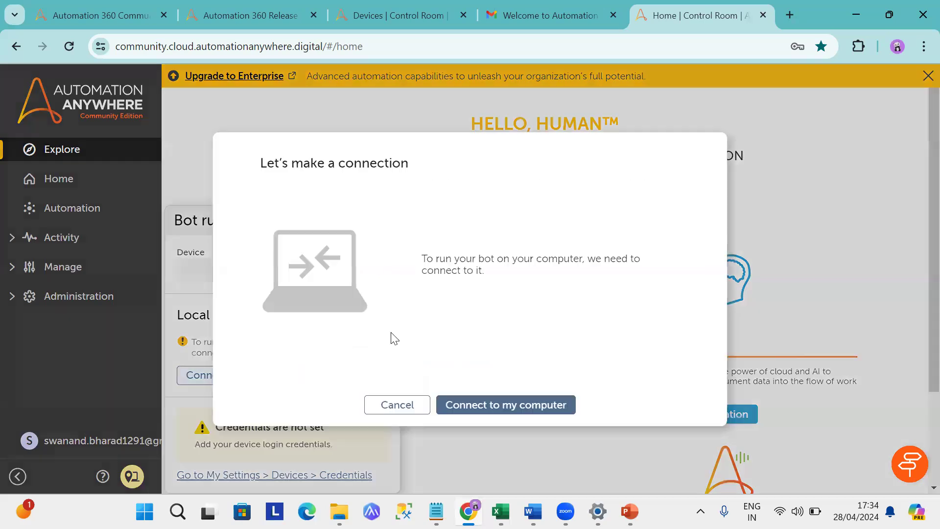
left_click(505, 409)
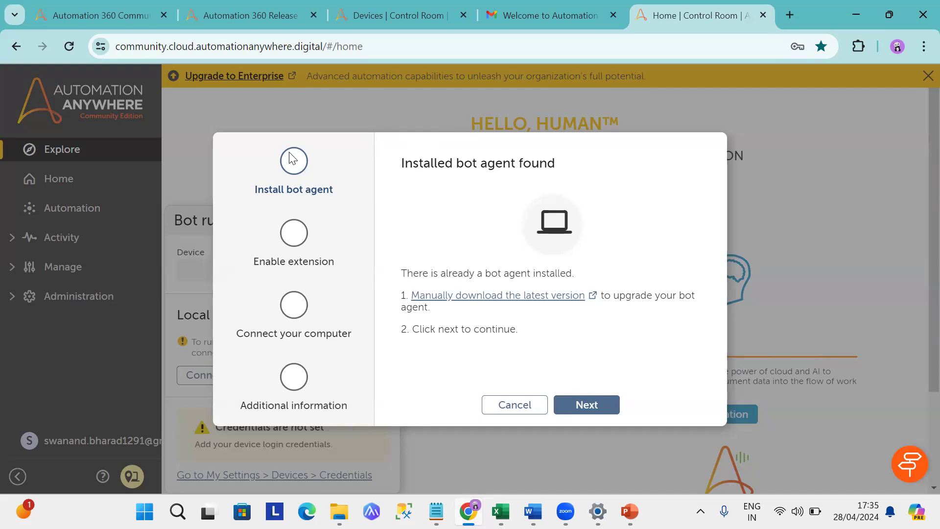
left_click(588, 406)
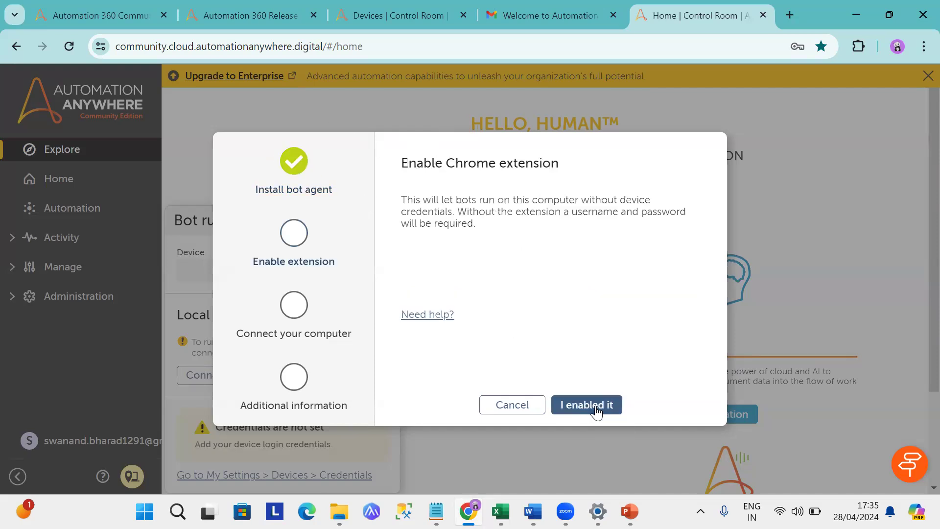
left_click(596, 410)
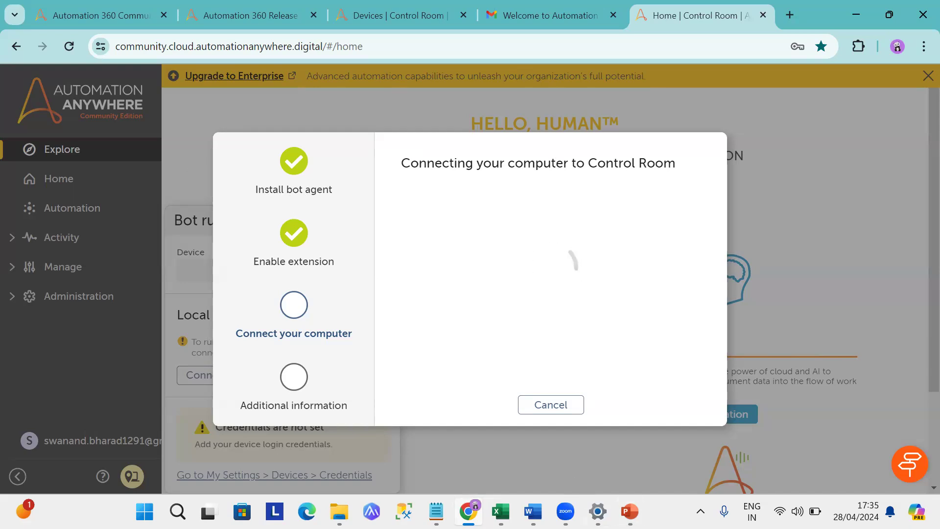
Find Automation Anywhere Bot Agent 22.40.16 in Control Panel's Programs and Features, then return to Chrome.
right_click(659, 512)
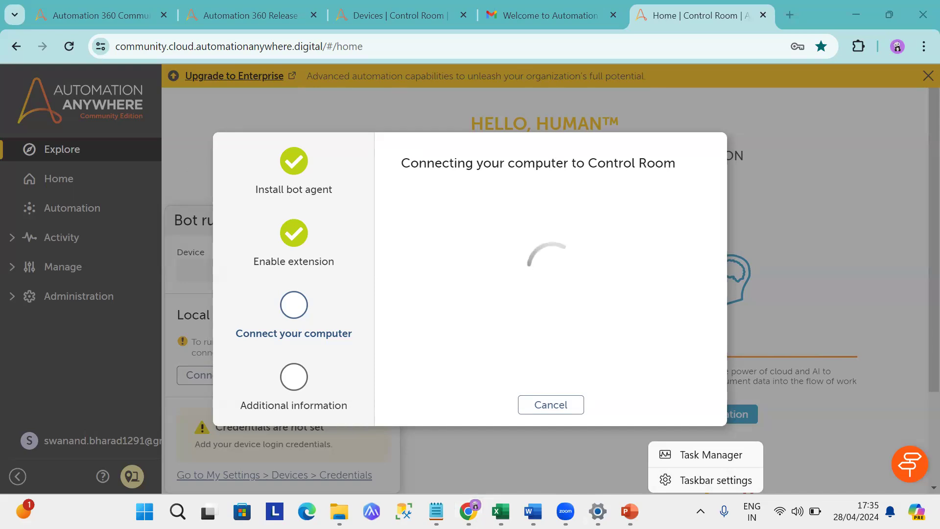
key("Escape")
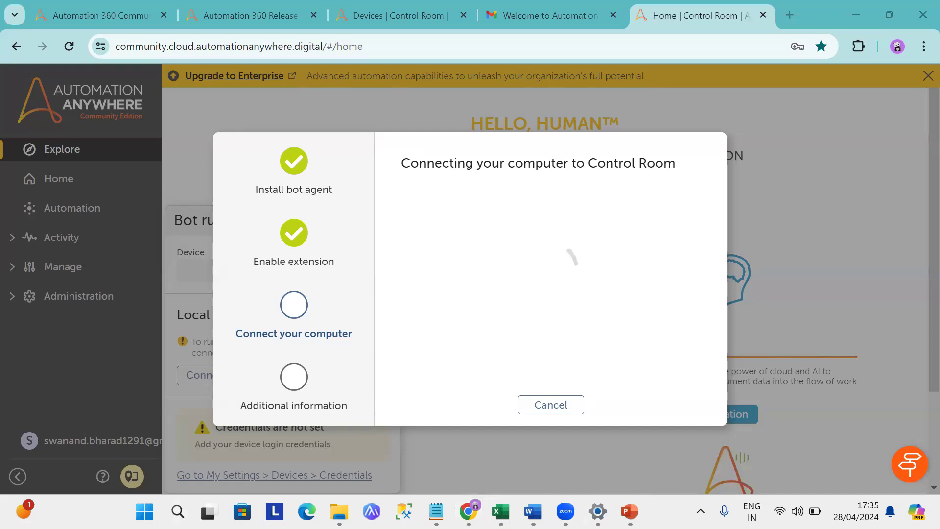
left_click(177, 511)
type("contr")
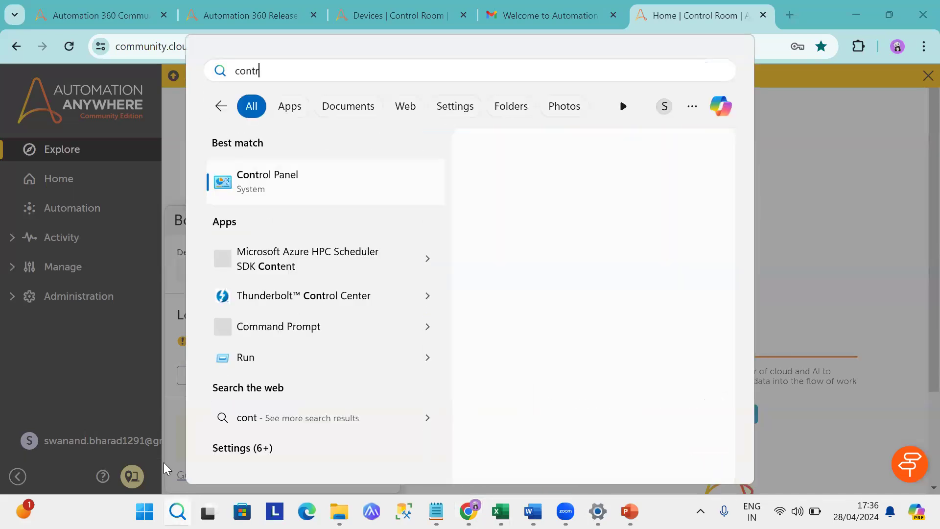
key("Escape")
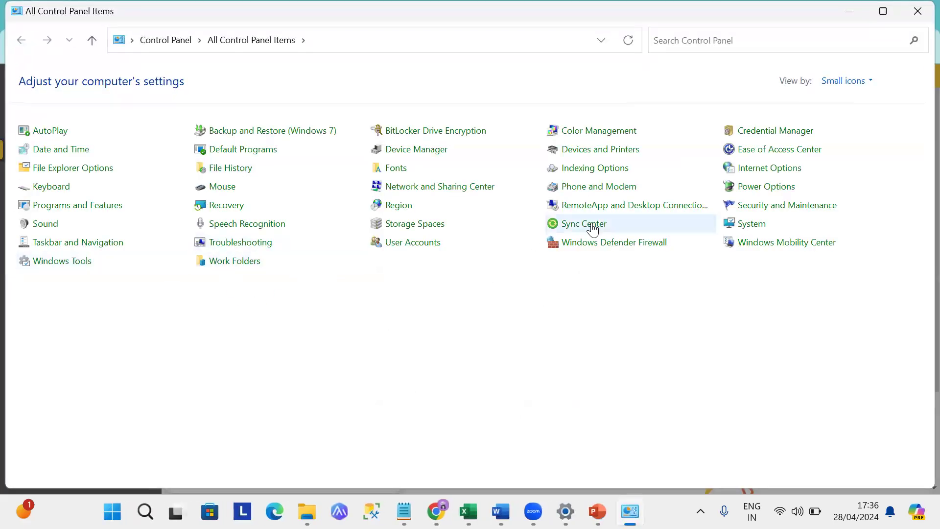
left_click(94, 207)
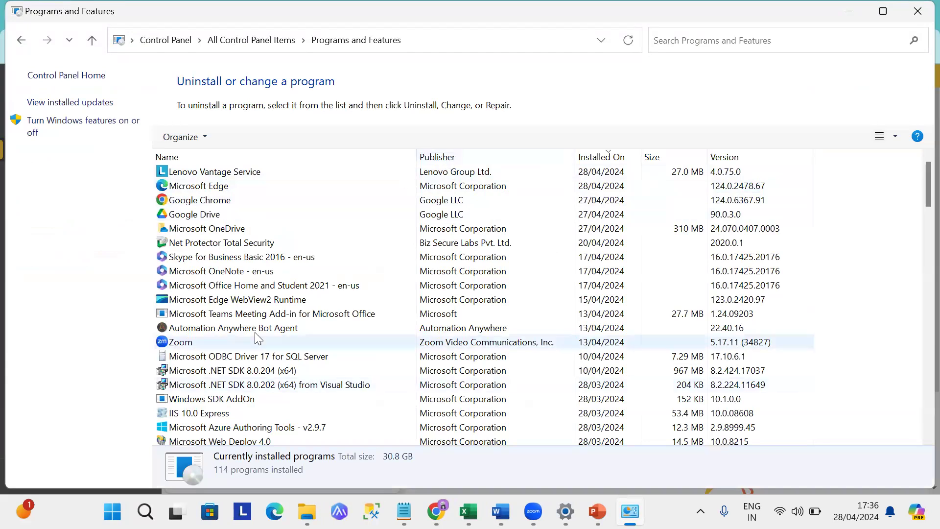
left_click(274, 329)
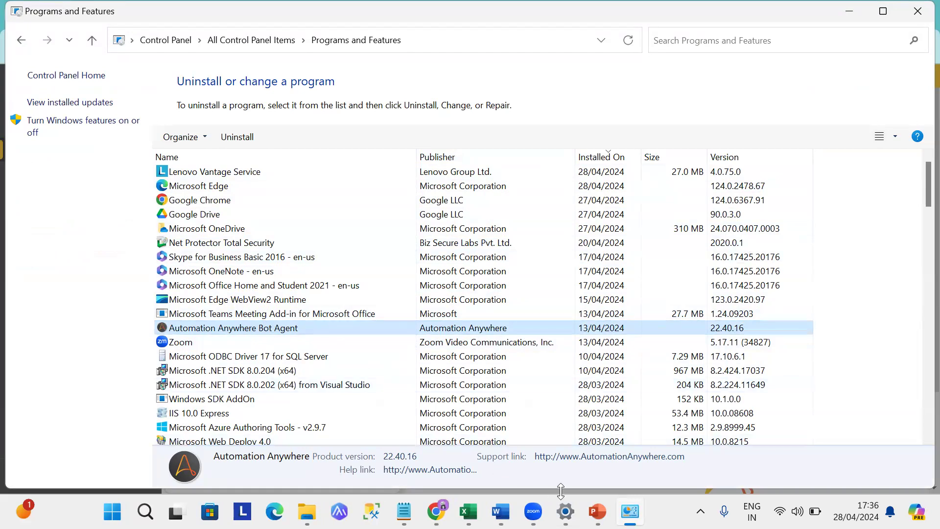
mouse_move(597, 512)
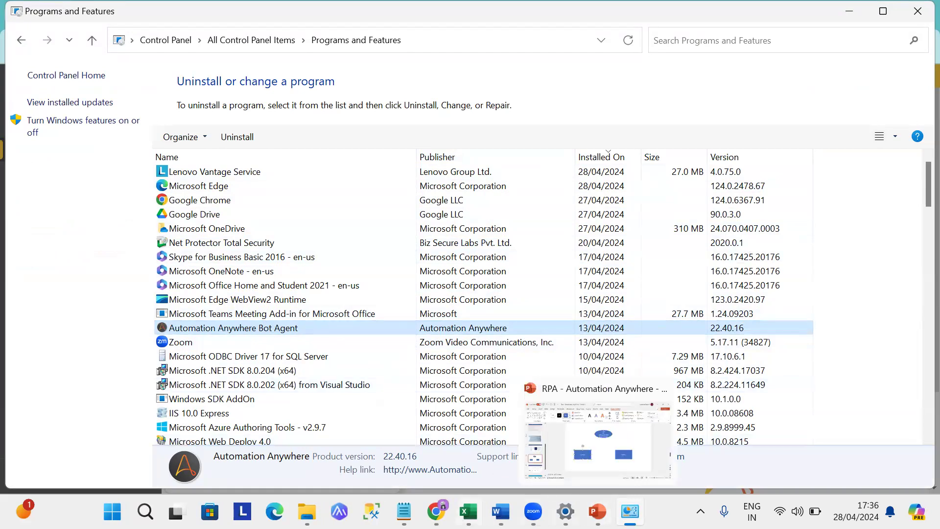
left_click(436, 511)
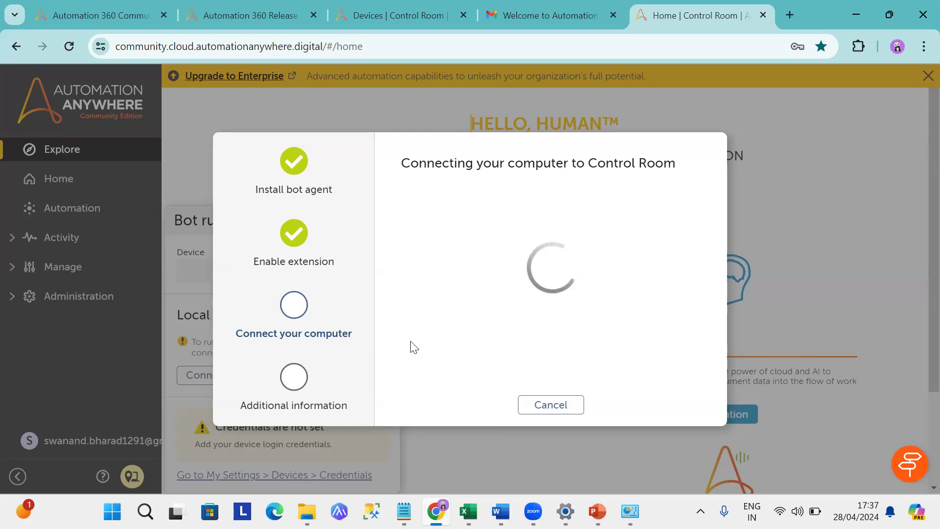
Cancel the stalled connection and save device credentials with this computer's Windows username autofilled.
left_click(548, 407)
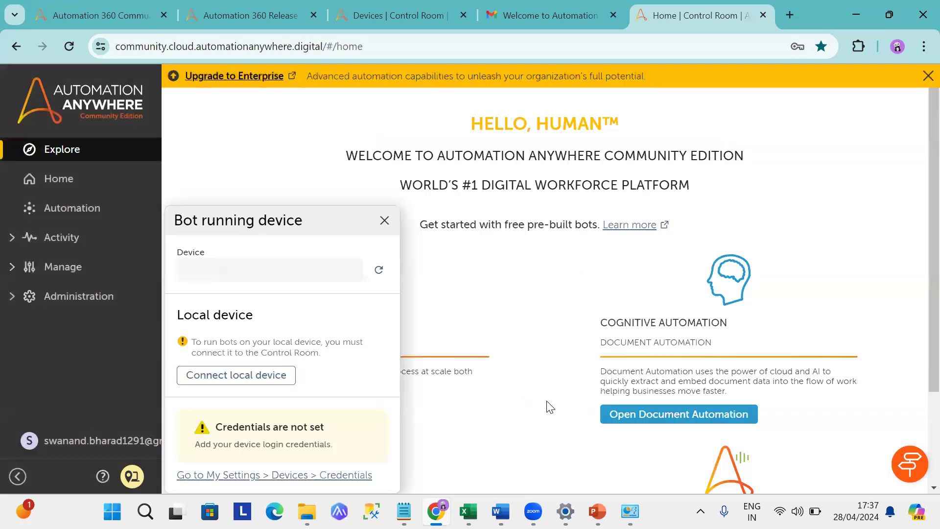
left_click(317, 481)
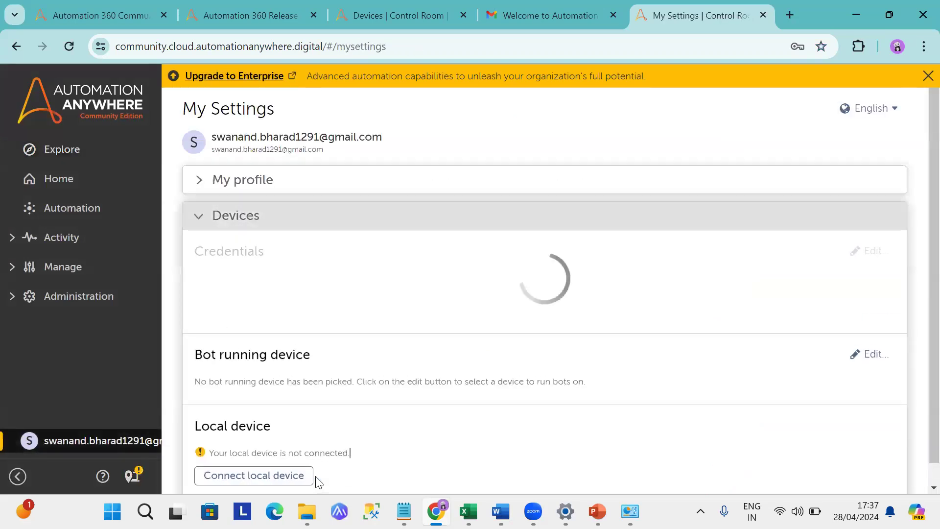
left_click(868, 245)
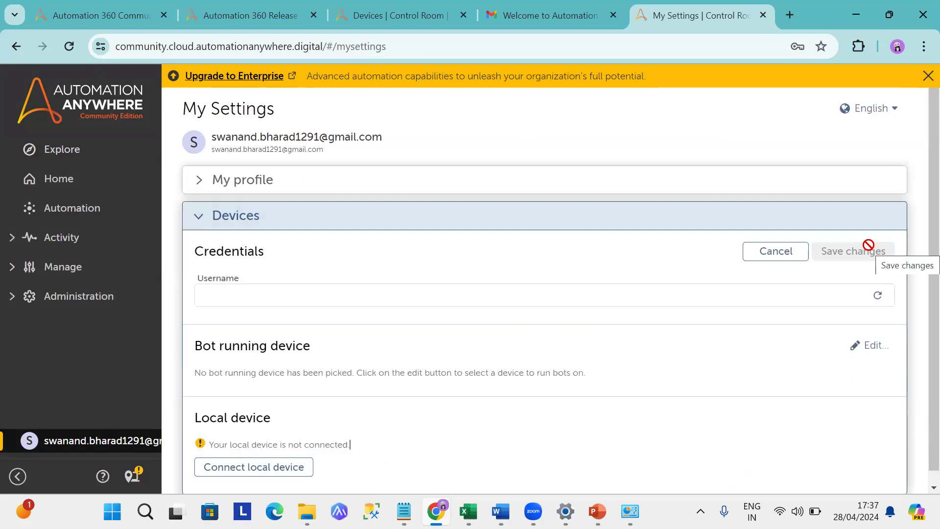
left_click(877, 296)
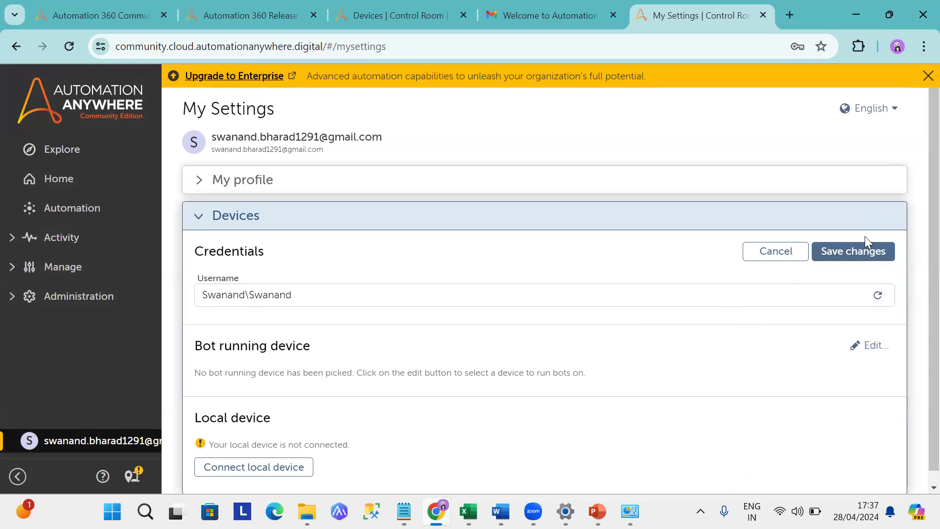
left_click(855, 252)
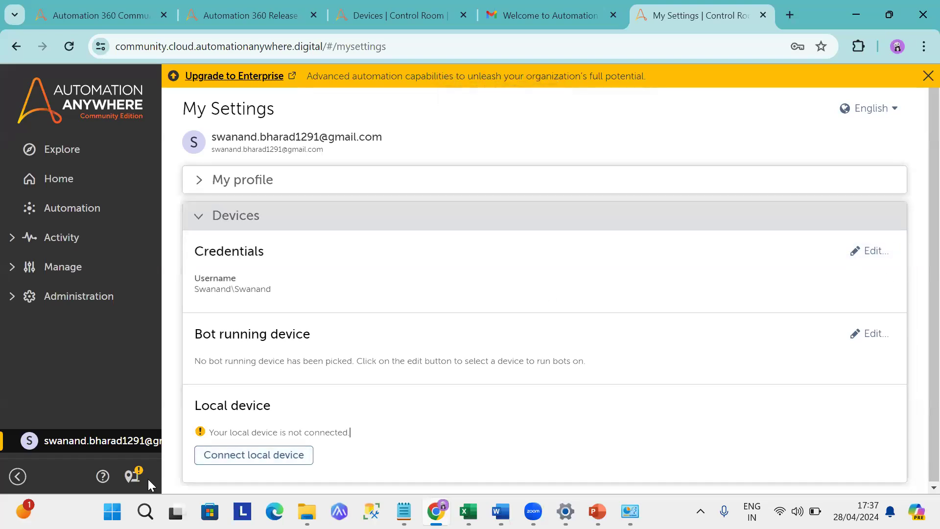
Choose Connect local device > Connect to my computer, then confirm the bot agent is installed and the extension enabled.
left_click(132, 476)
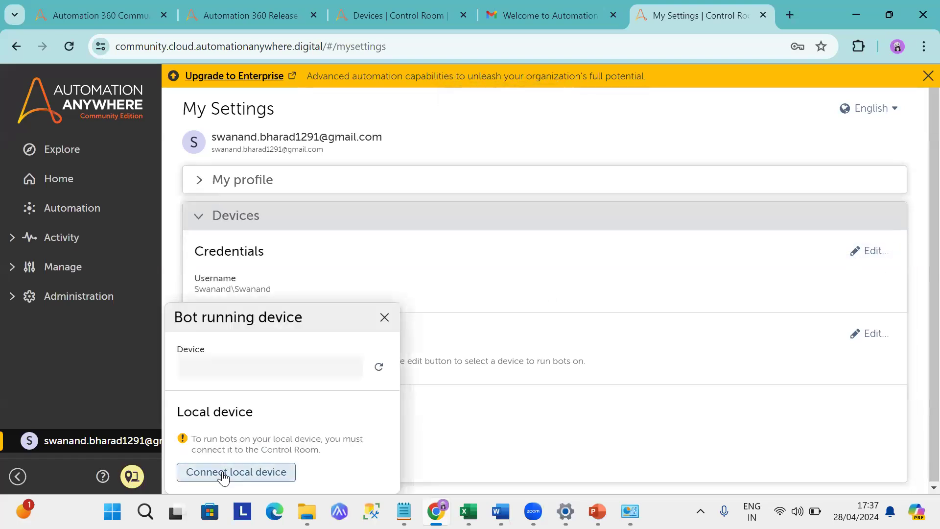
left_click(224, 471)
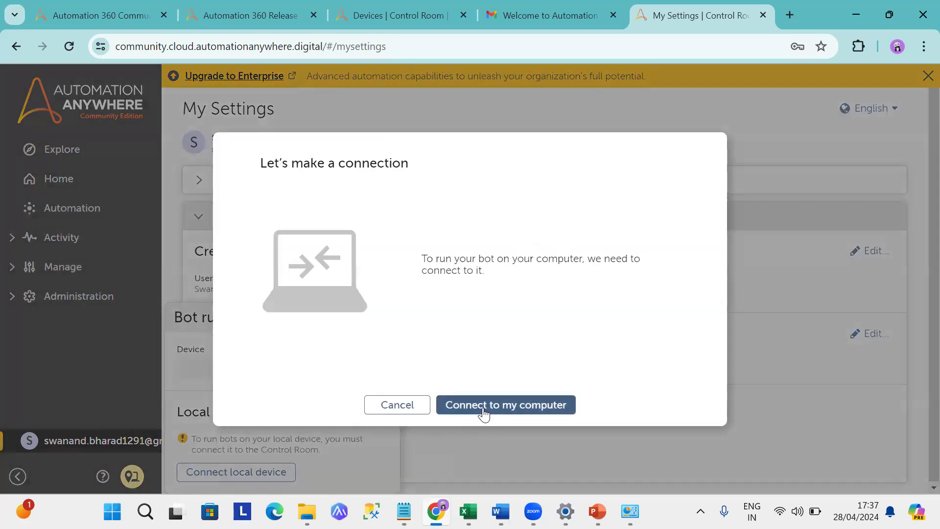
left_click(482, 413)
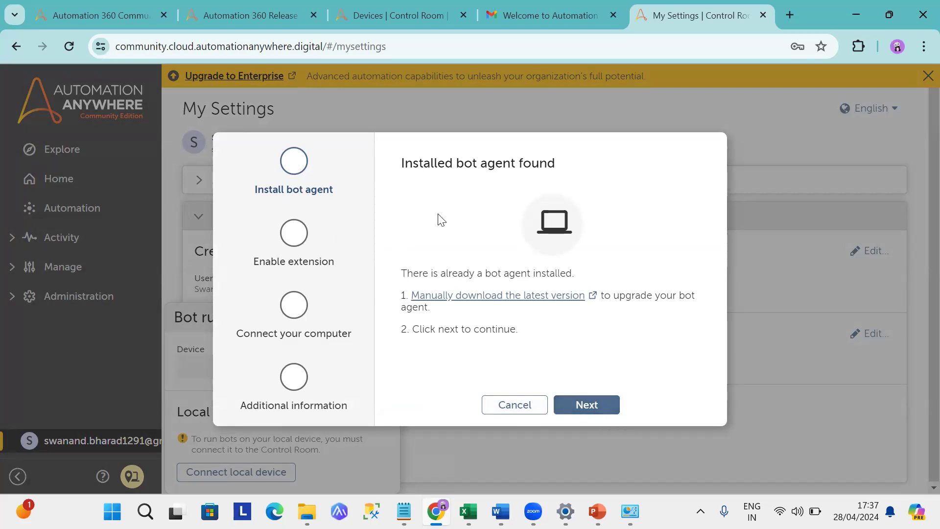
left_click(587, 405)
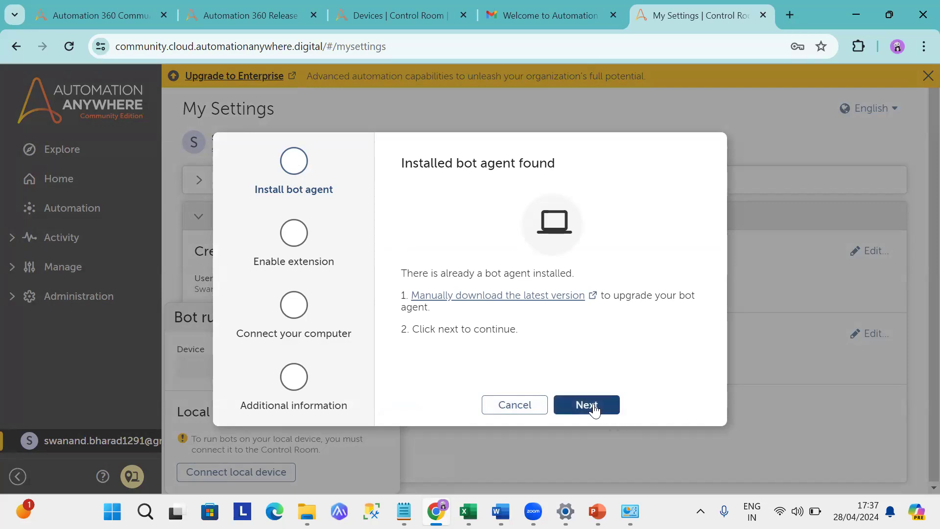
left_click(594, 405)
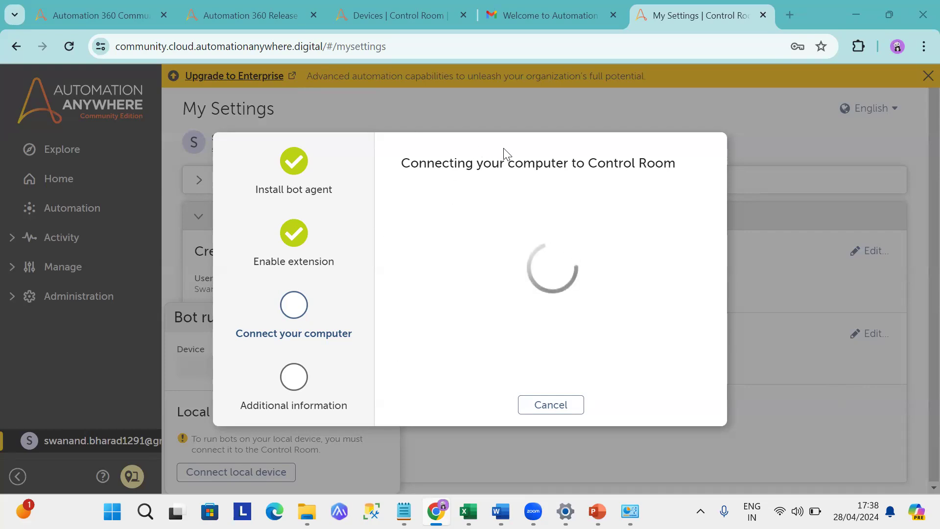
left_click_drag(504, 148, 455, 145)
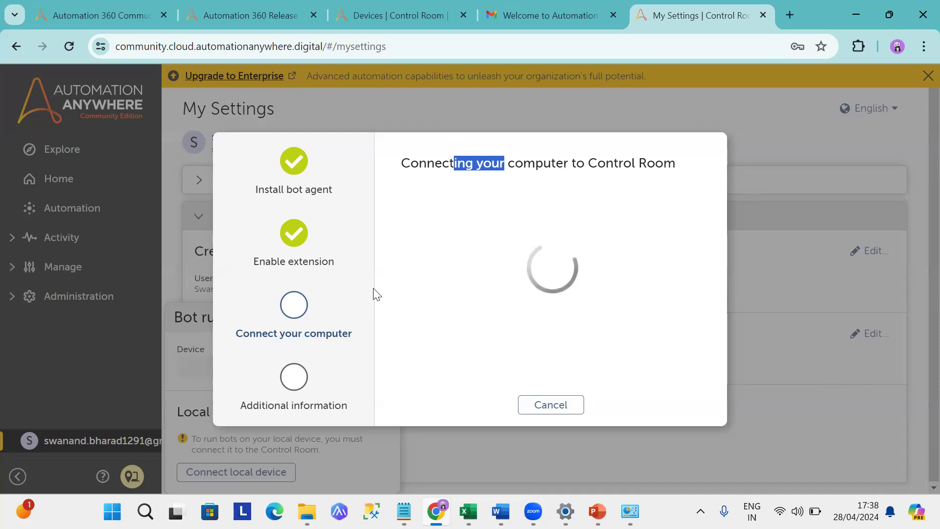
Switch to PowerPoint and select the Server ellipse atop slide 8's Creator/Runner architecture diagram.
left_click(374, 289)
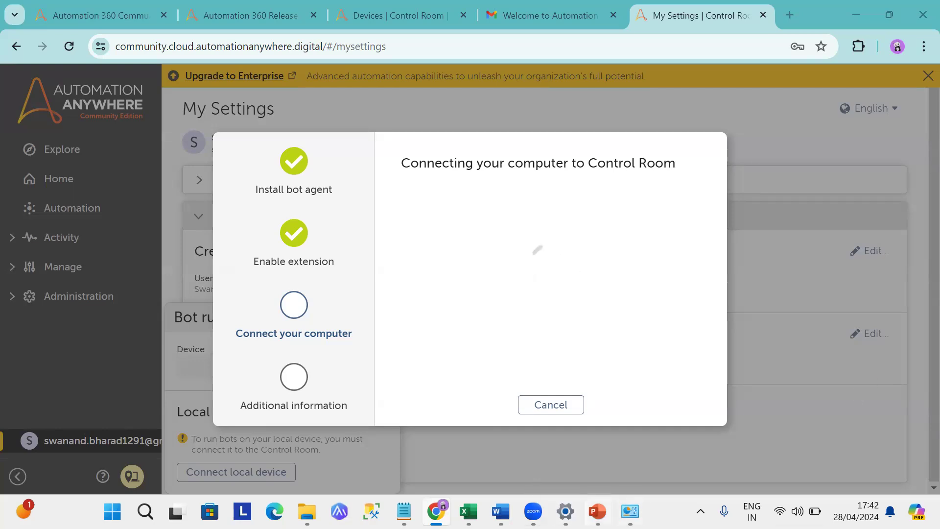
key("alt+Tab")
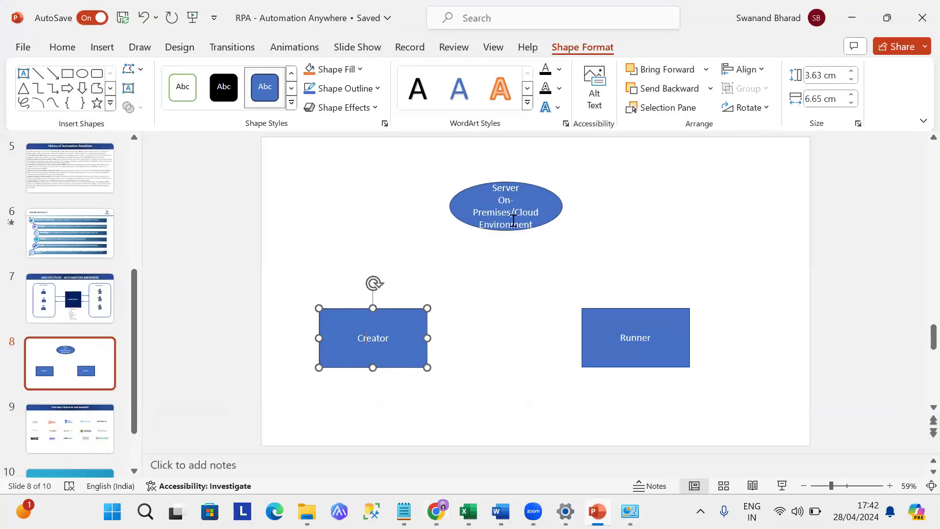
left_click(513, 221)
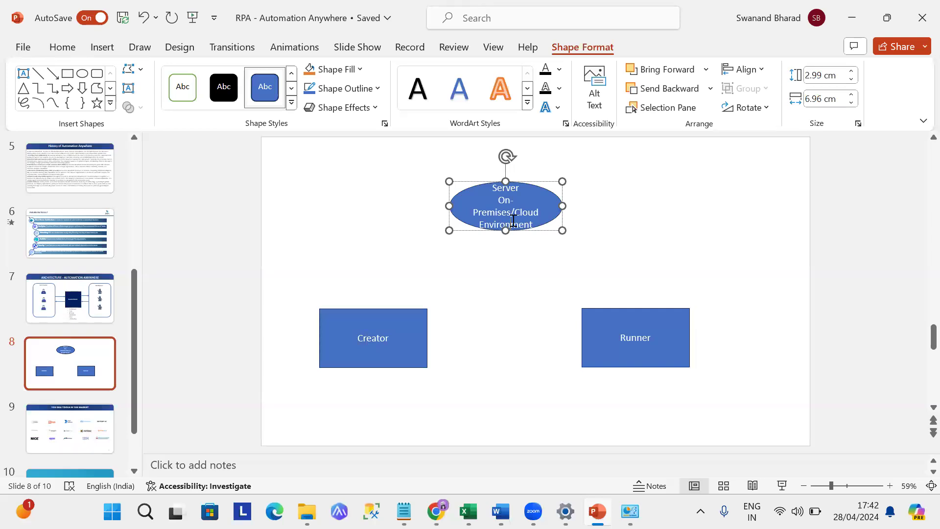
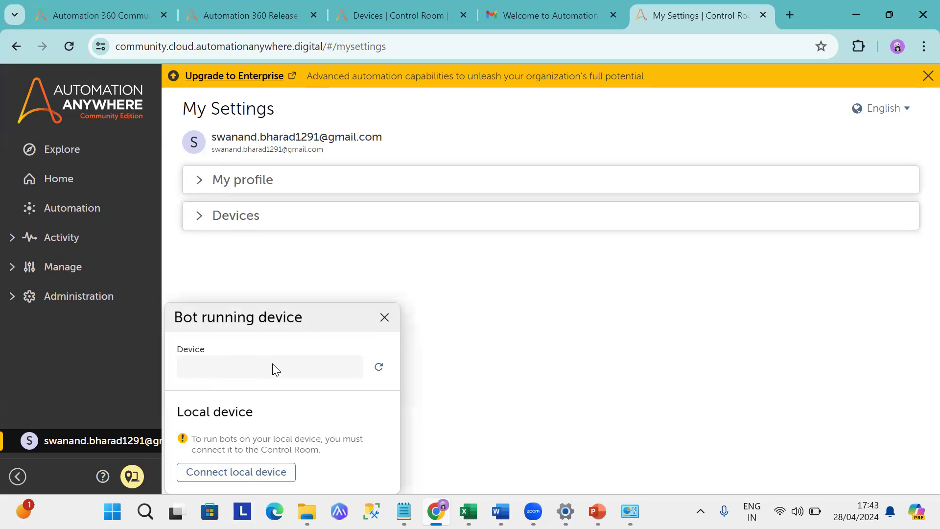
Select the account address on My Settings, then close the Automation Anywhere website and Release Notes tabs.
left_click_drag(399, 143, 211, 139)
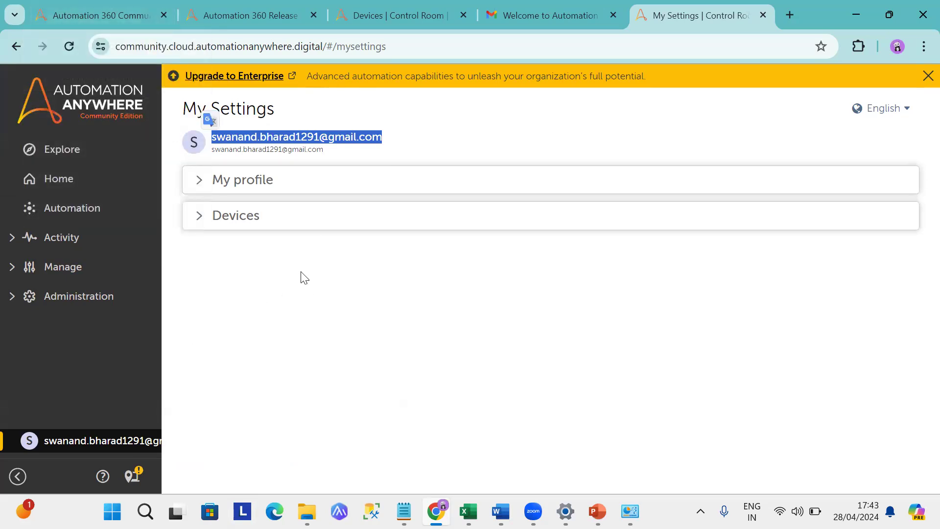
left_click(36, 10)
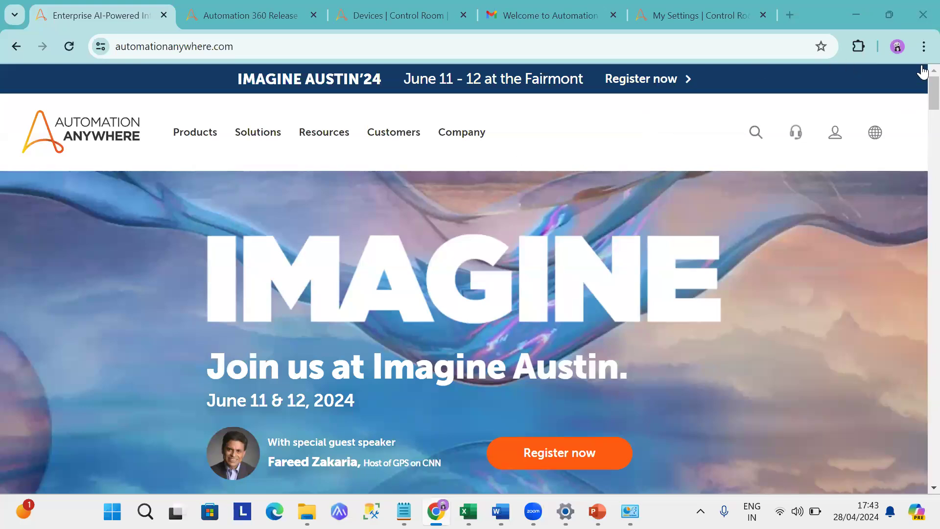
right_click(40, 15)
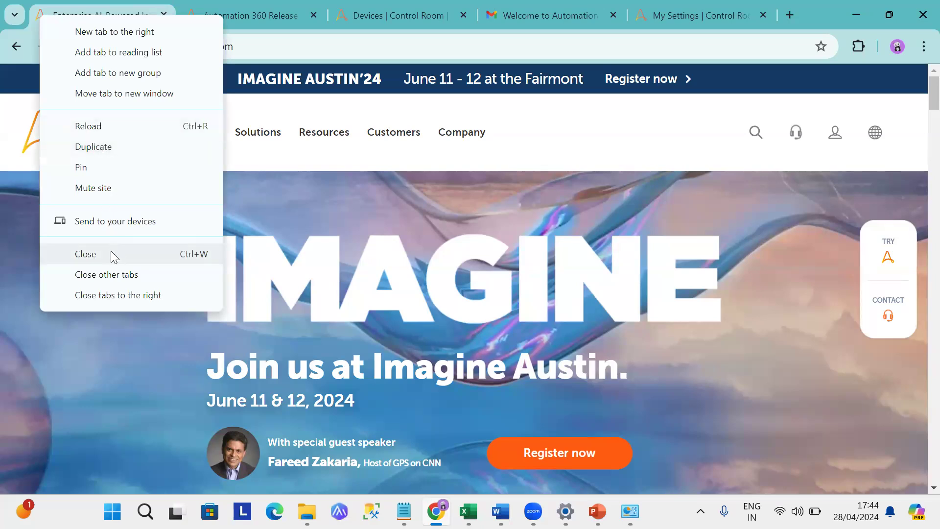
key("Return")
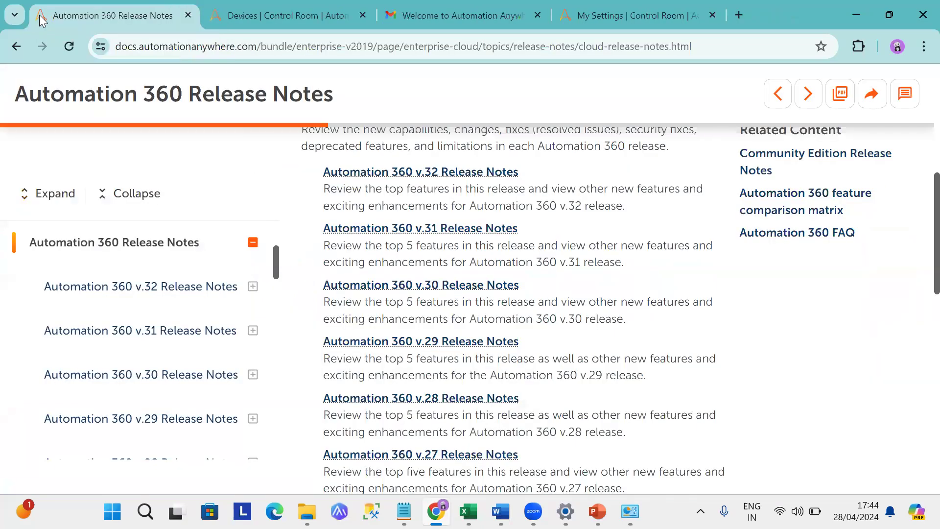
right_click(39, 15)
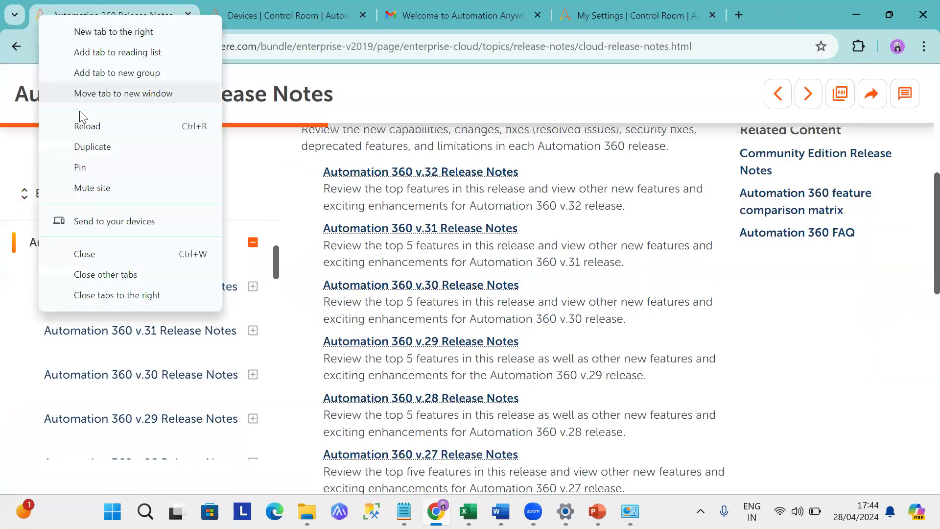
left_click(105, 253)
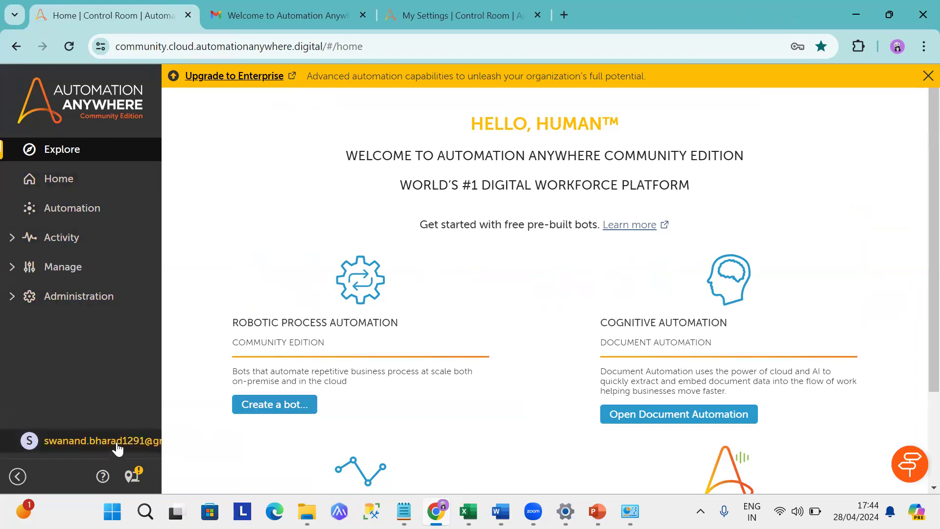
Close the Control Room Home, Gmail welcome email and My Settings tabs.
right_click(38, 9)
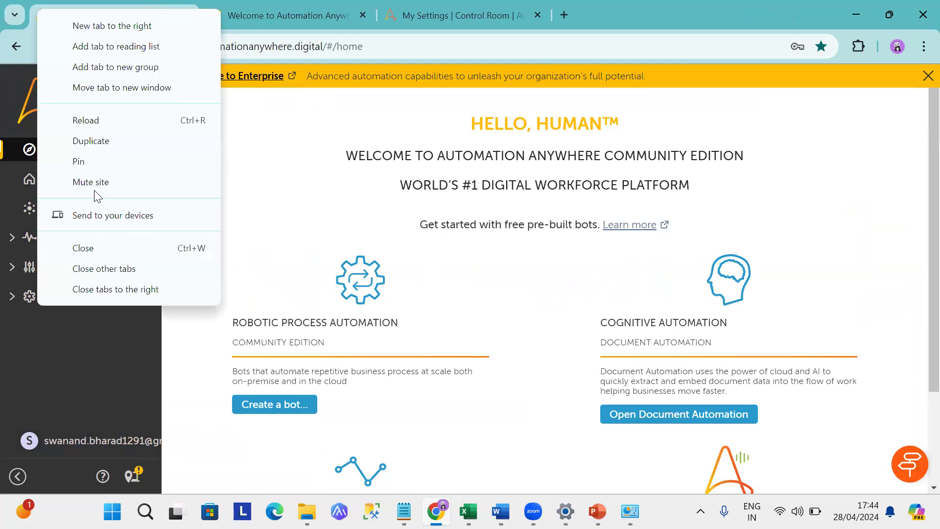
left_click(130, 248)
right_click(39, 15)
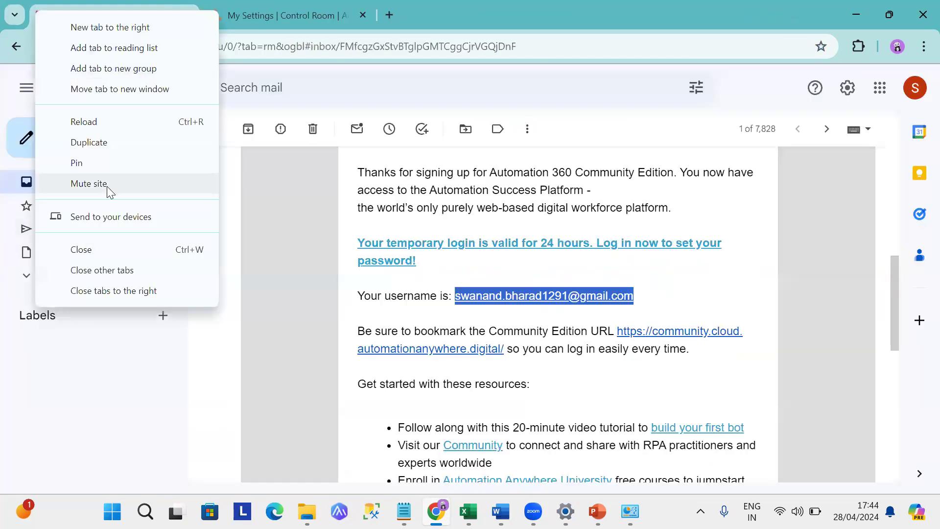
left_click(103, 248)
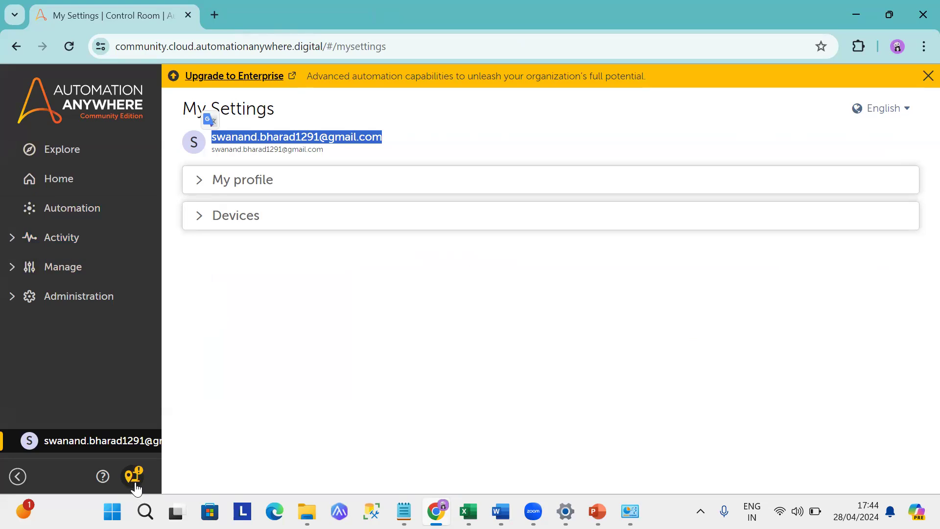
right_click(40, 16)
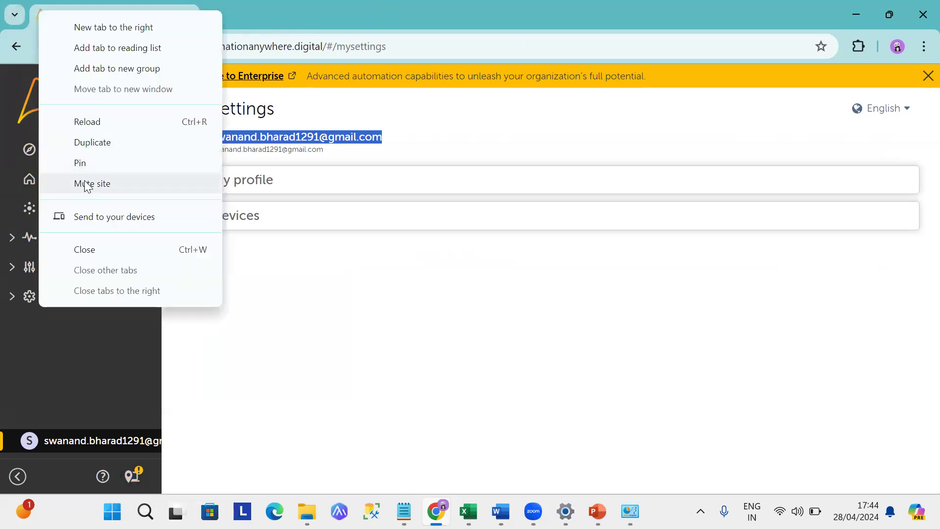
left_click(98, 249)
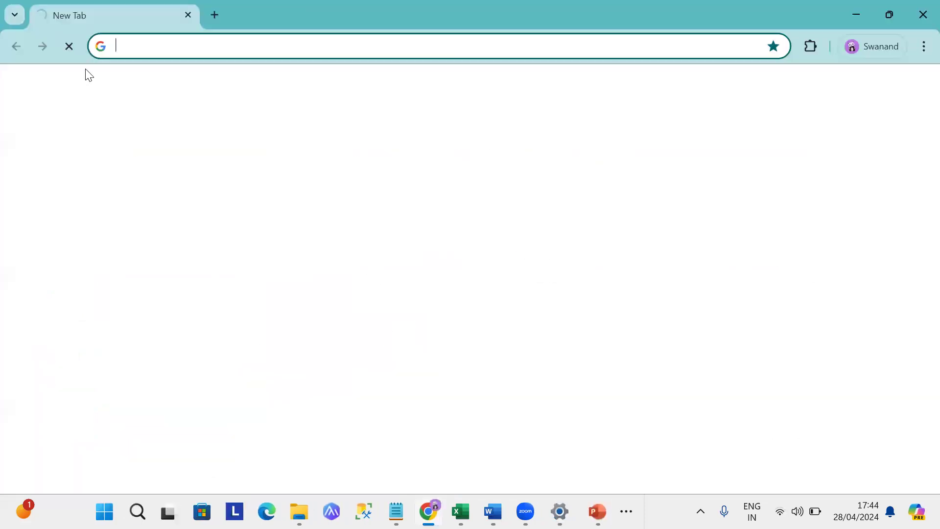
Reopen the Control Room Home page from the 'clo' address-bar suggestion in Chrome.
type("clo")
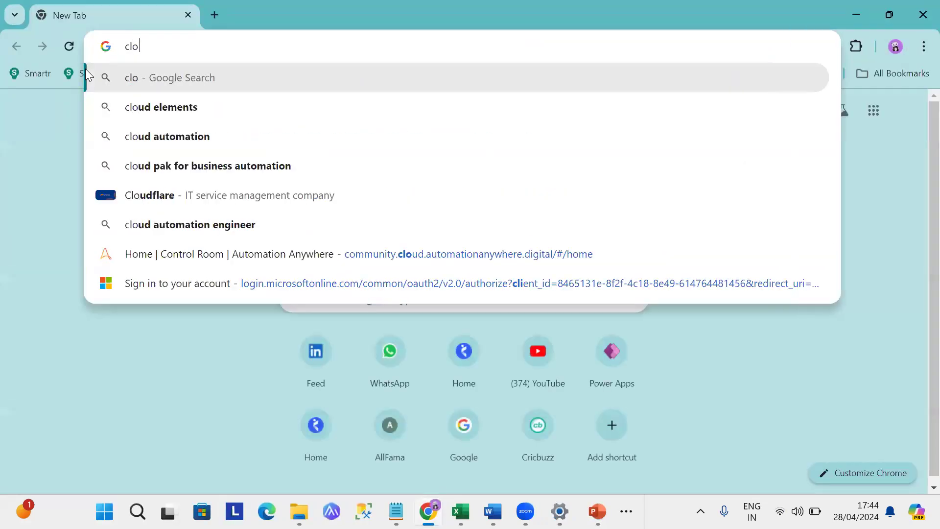
left_click(336, 260)
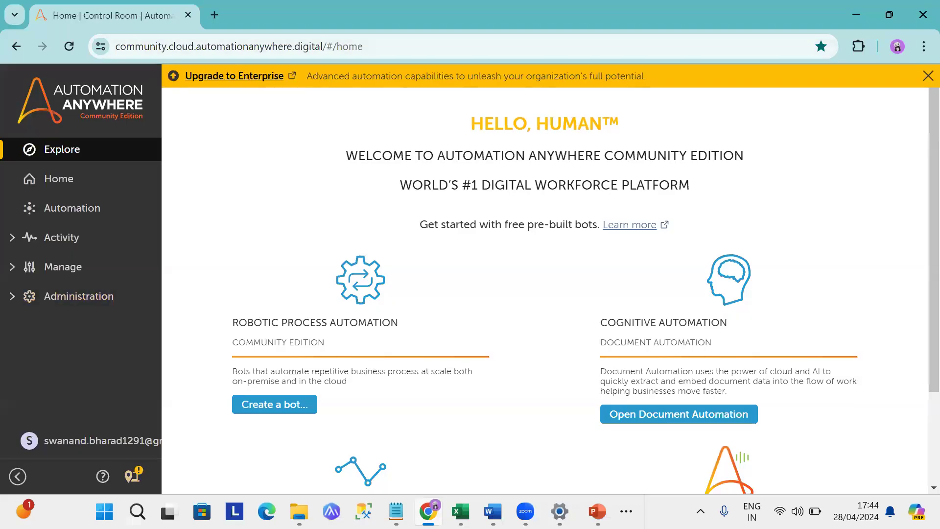
Start connecting this computer as a local bot device, then cancel at the connecting screen.
left_click(133, 476)
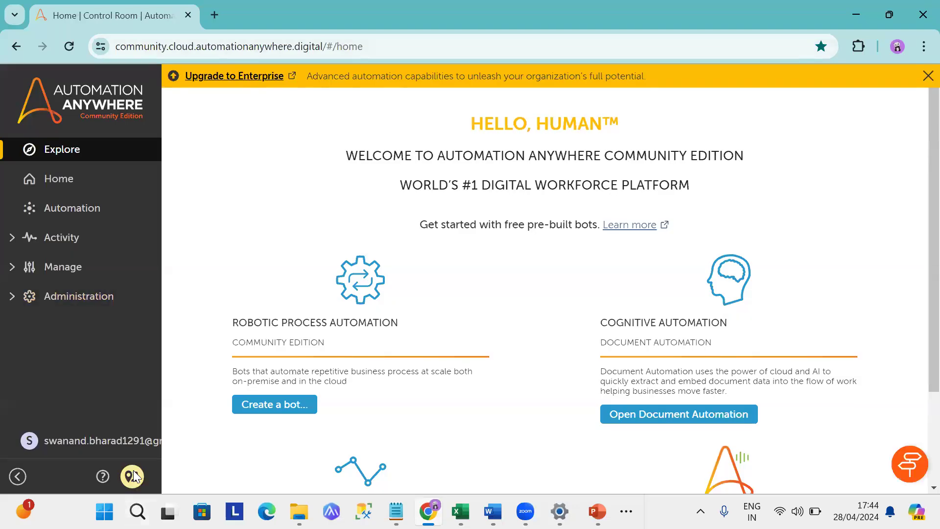
left_click(242, 472)
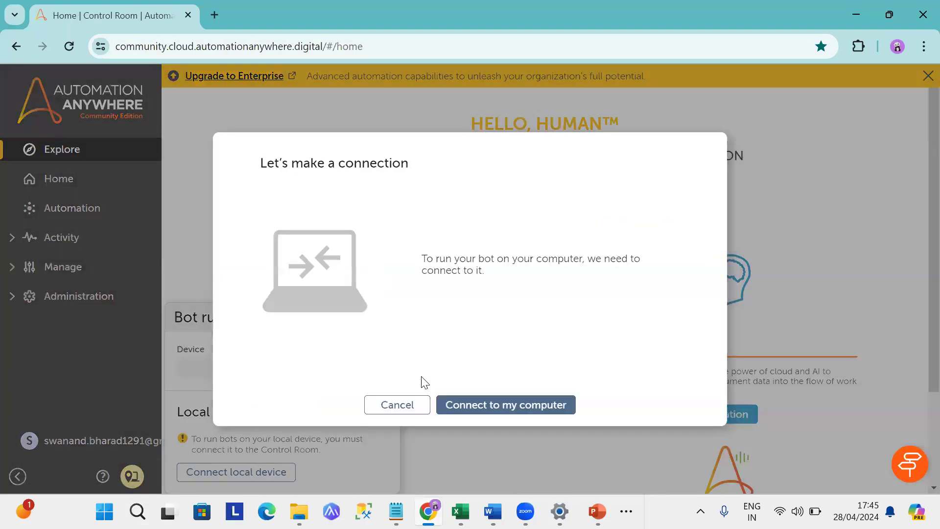
left_click(451, 399)
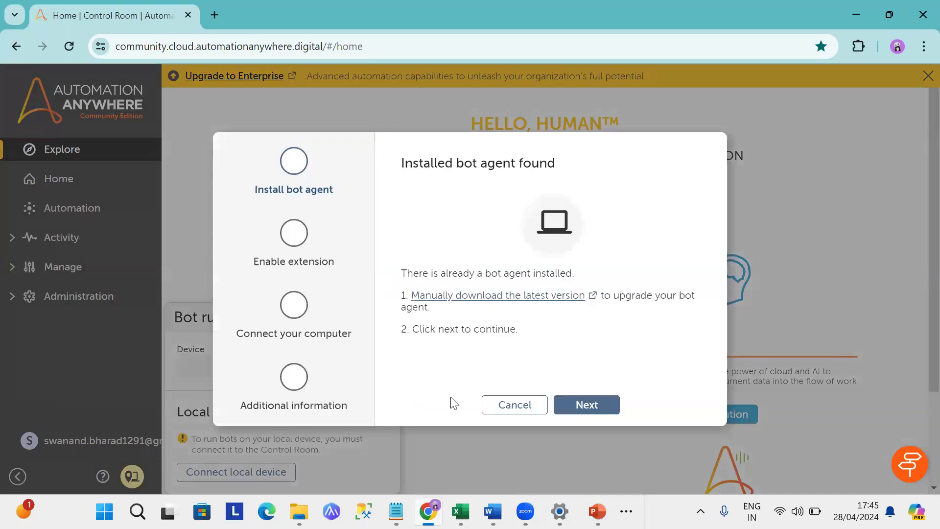
left_click(563, 404)
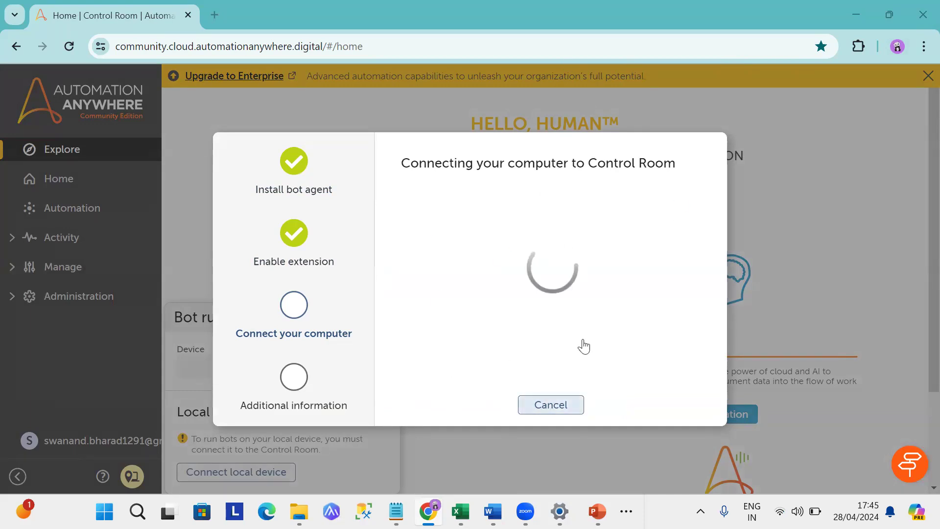
left_click(564, 404)
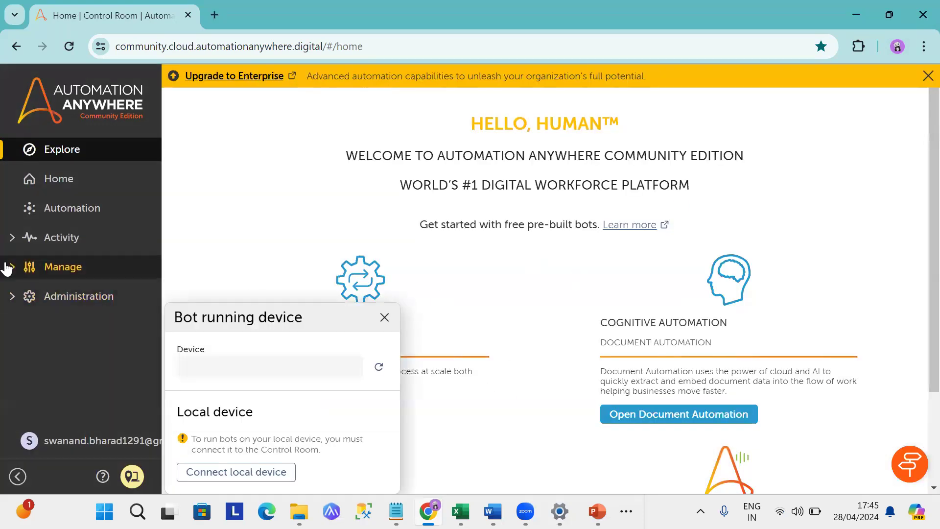
left_click(10, 267)
Open the empty Devices page and duplicate its browser tab.
left_click(62, 326)
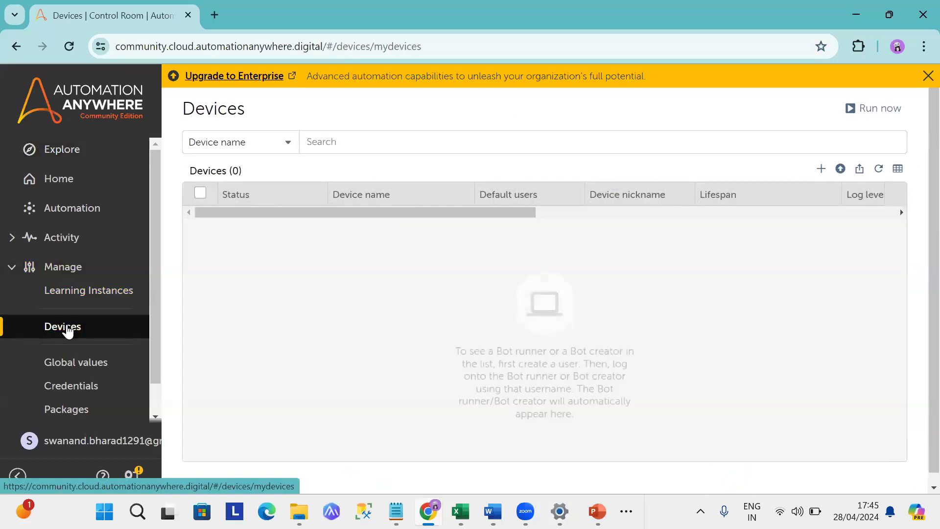
right_click(38, 7)
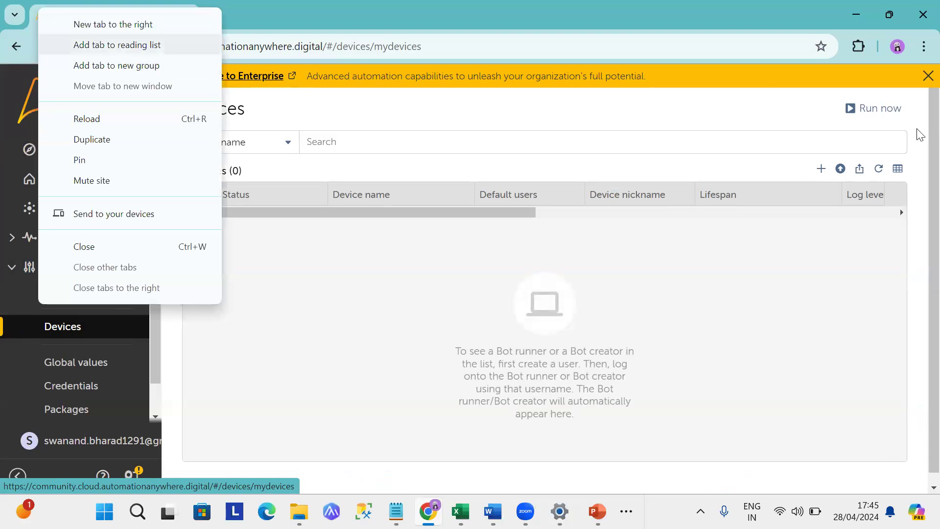
left_click(424, 264)
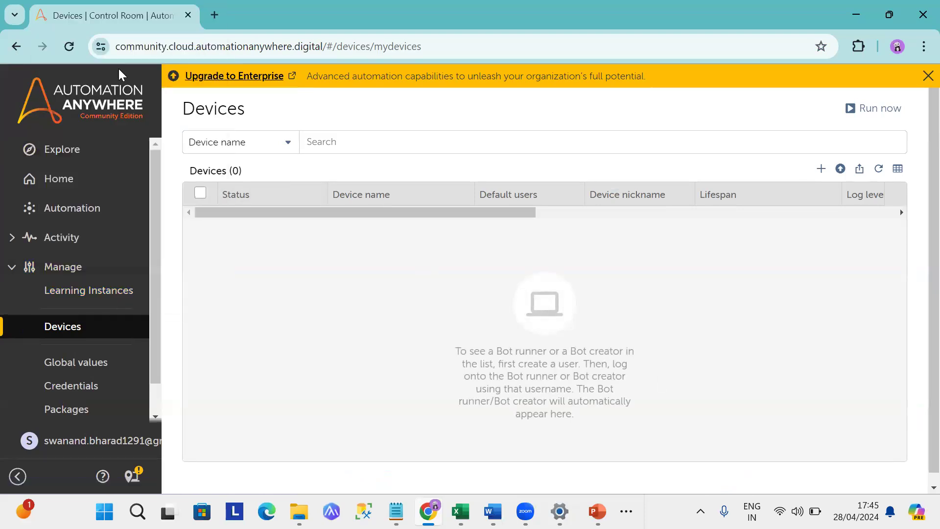
right_click(38, 15)
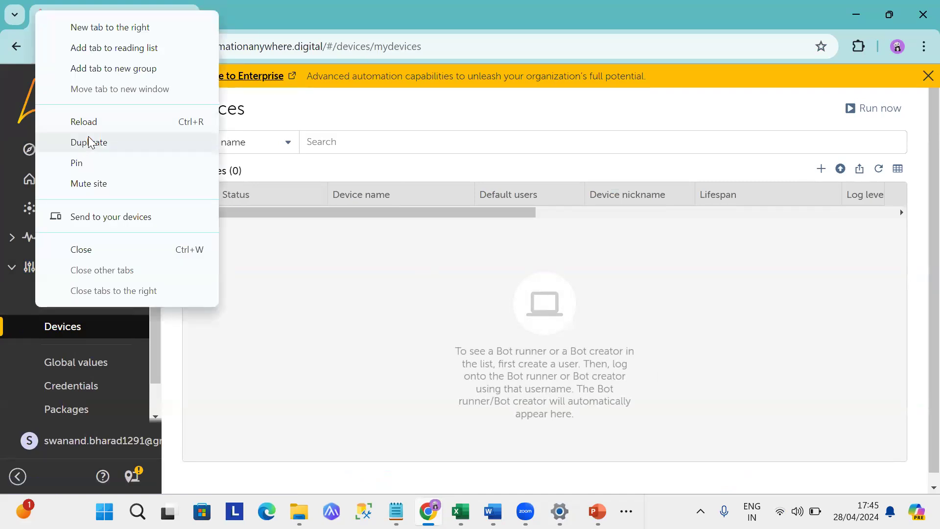
left_click(90, 143)
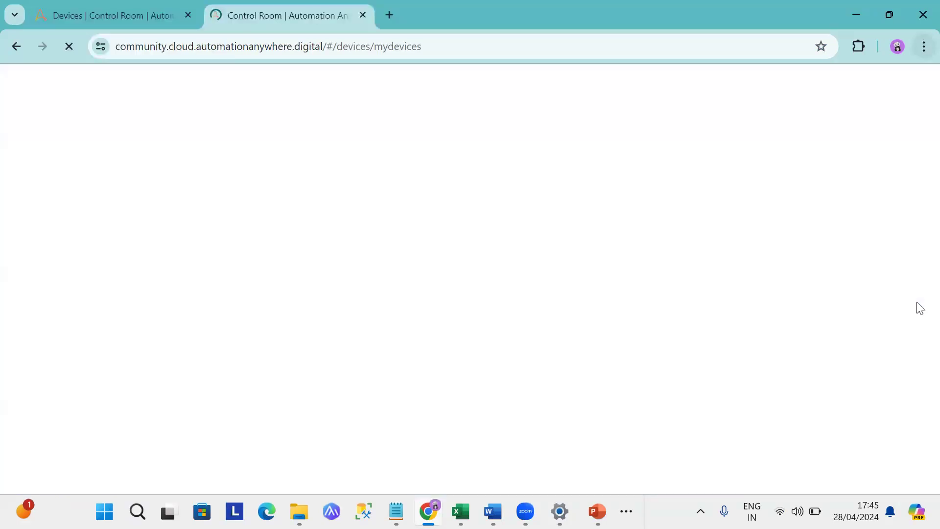
Reopen the Control Room Home page from Chrome's History menu.
left_click(924, 46)
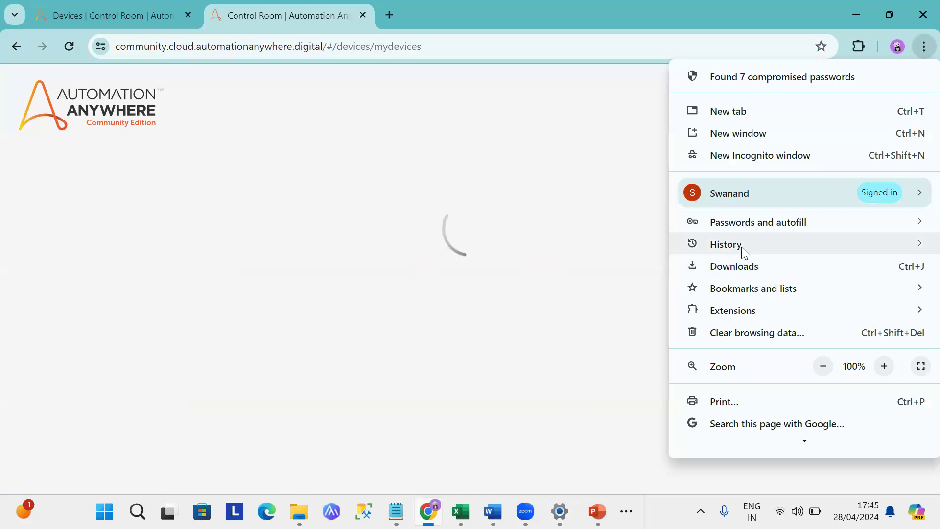
mouse_move(741, 245)
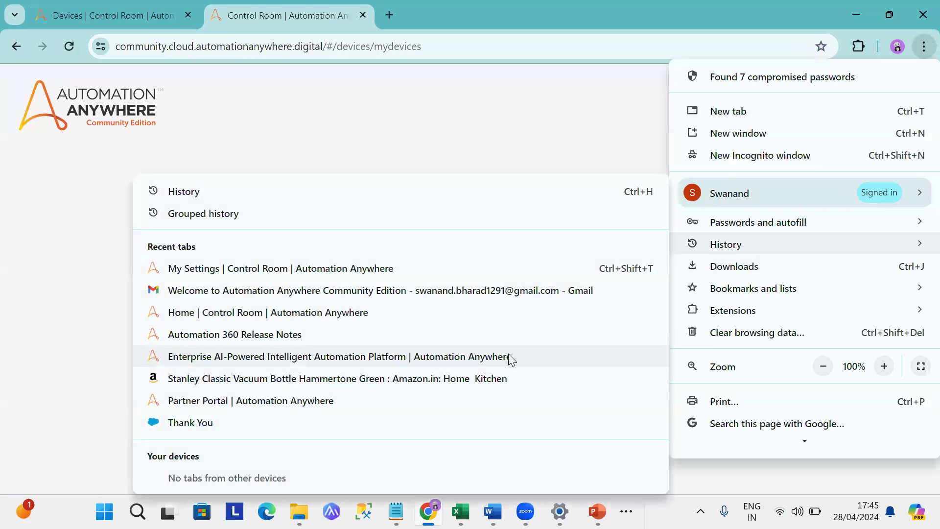
left_click(345, 313)
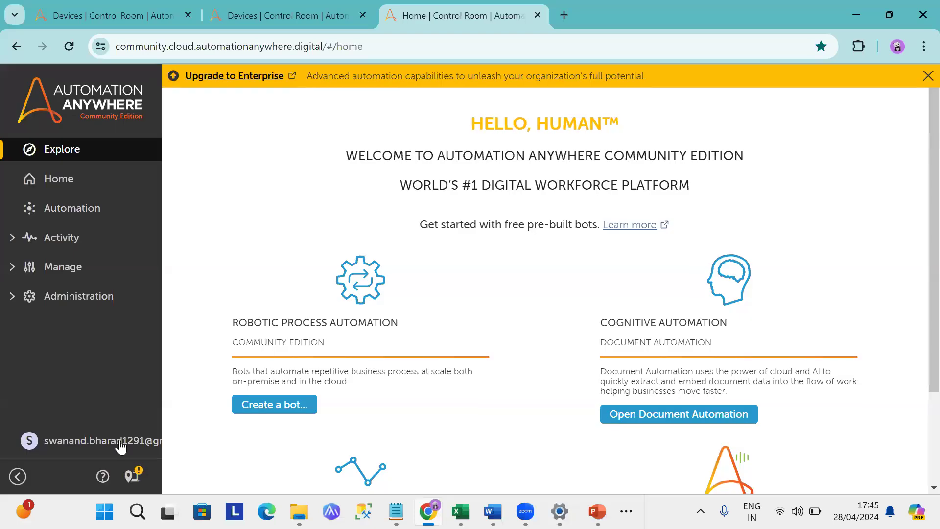
Retry connecting this computer as a local device and cancel at the connecting step.
left_click(133, 476)
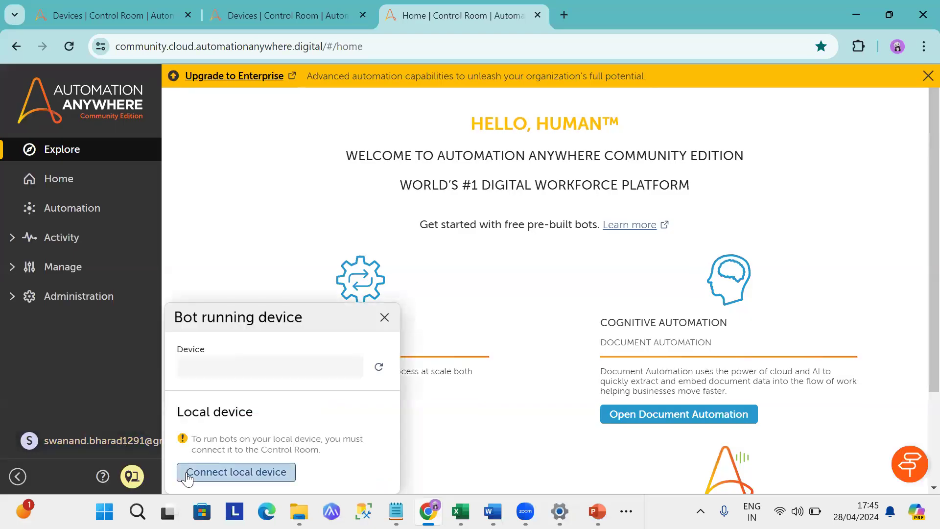
left_click(187, 477)
left_click(477, 404)
left_click(559, 406)
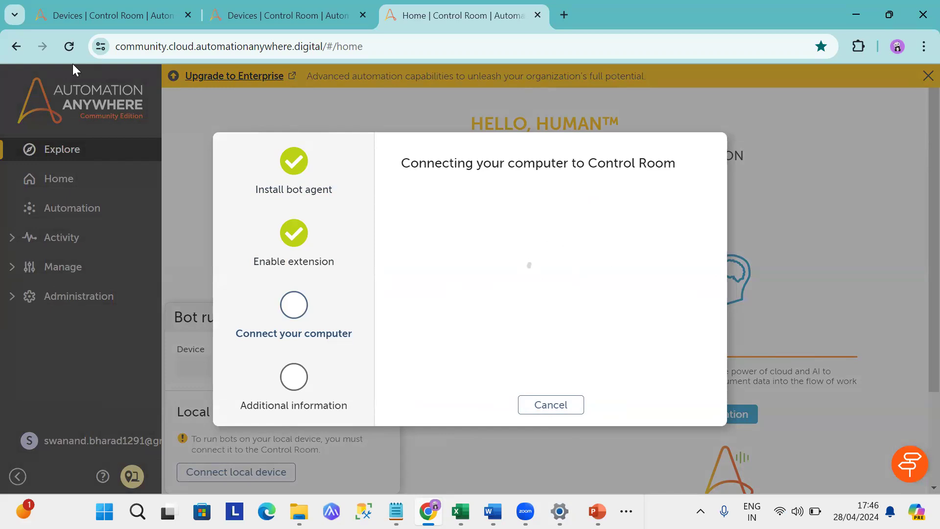
left_click(551, 405)
Dismiss a stray context menu and open the user account menu in the sidebar.
right_click(557, 400)
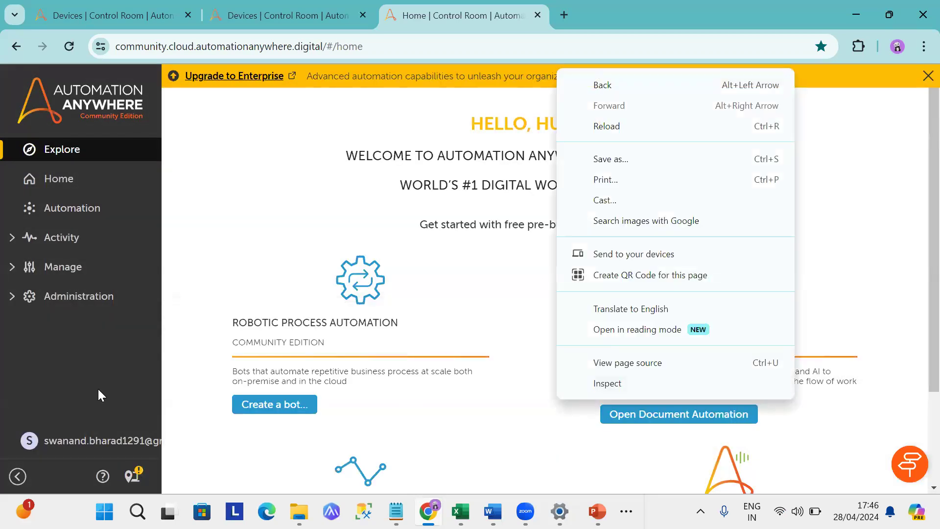
left_click(127, 471)
left_click(128, 473)
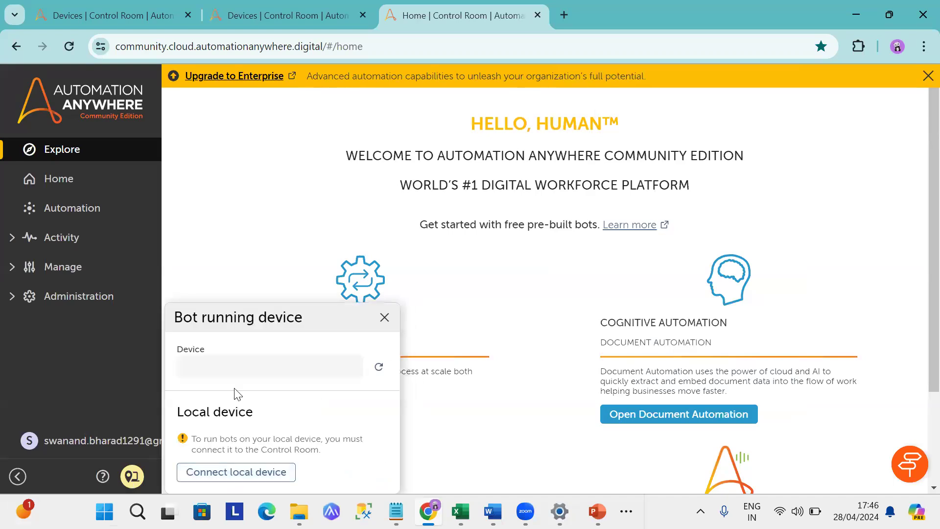
left_click(69, 441)
Log out, sign back in with the saved Chrome login, and dismiss the password-breach notice.
left_click(355, 473)
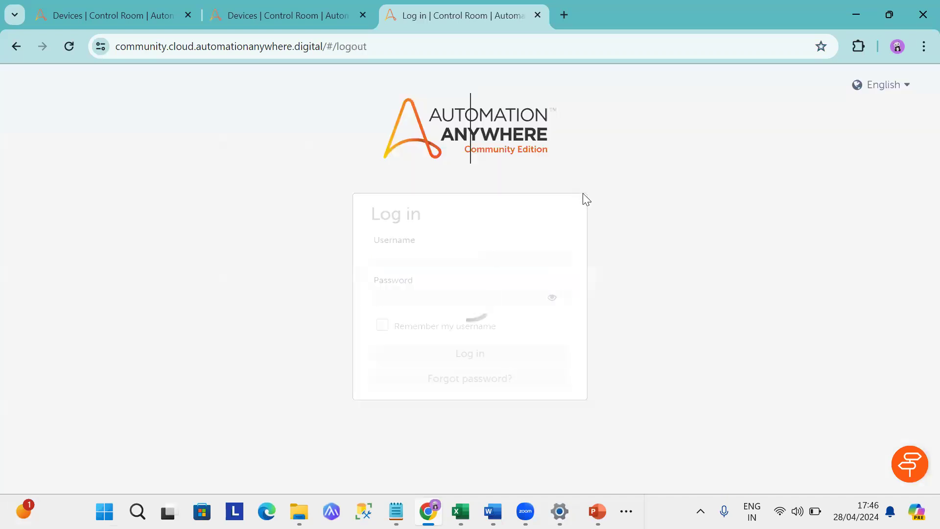
left_click(406, 250)
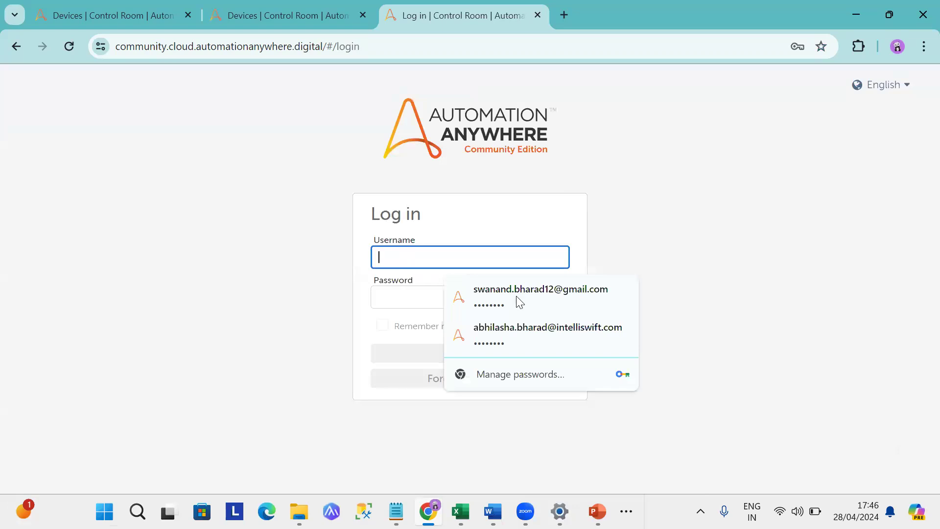
left_click(581, 295)
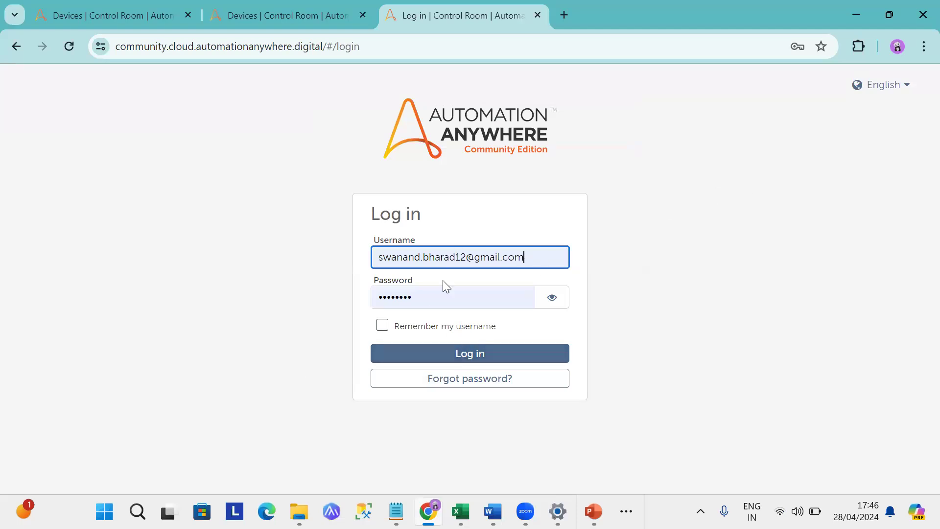
left_click(463, 356)
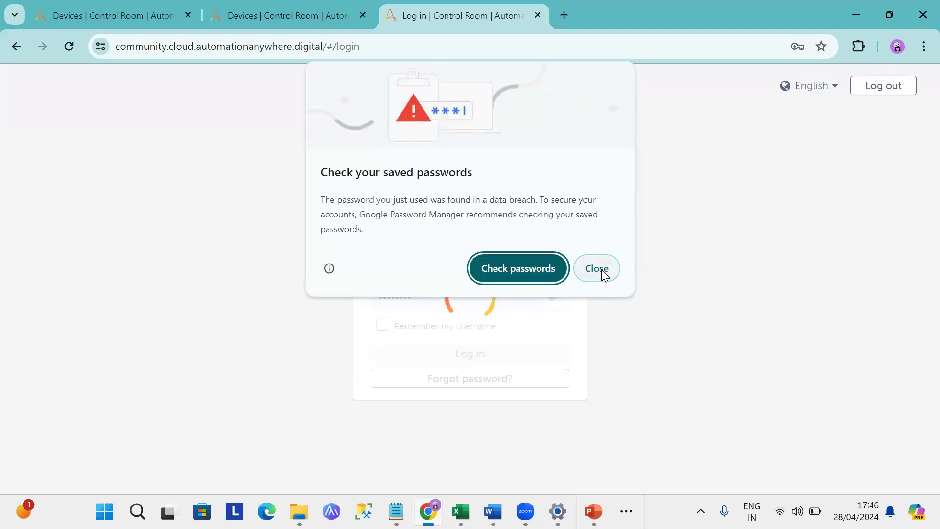
left_click(603, 273)
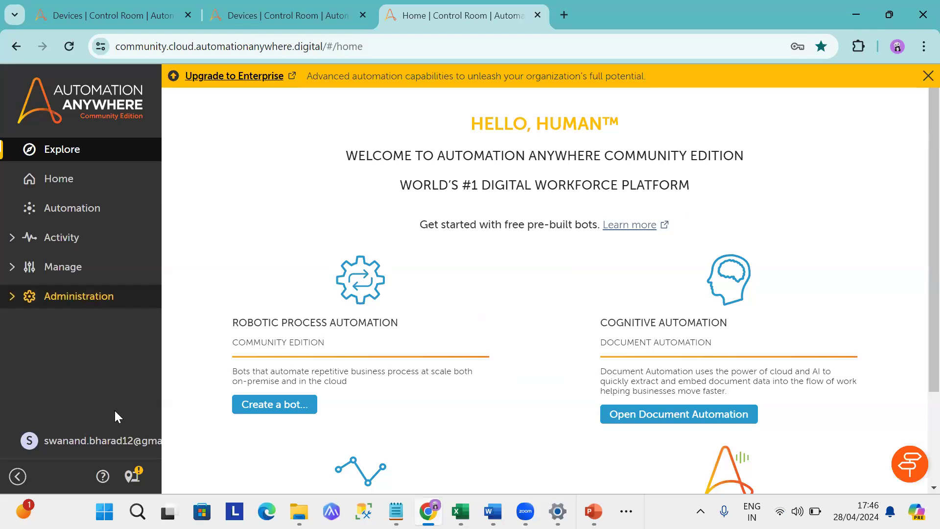
Check the bot running device panel, then view Manage > Devices listing the device as Connected.
left_click(131, 479)
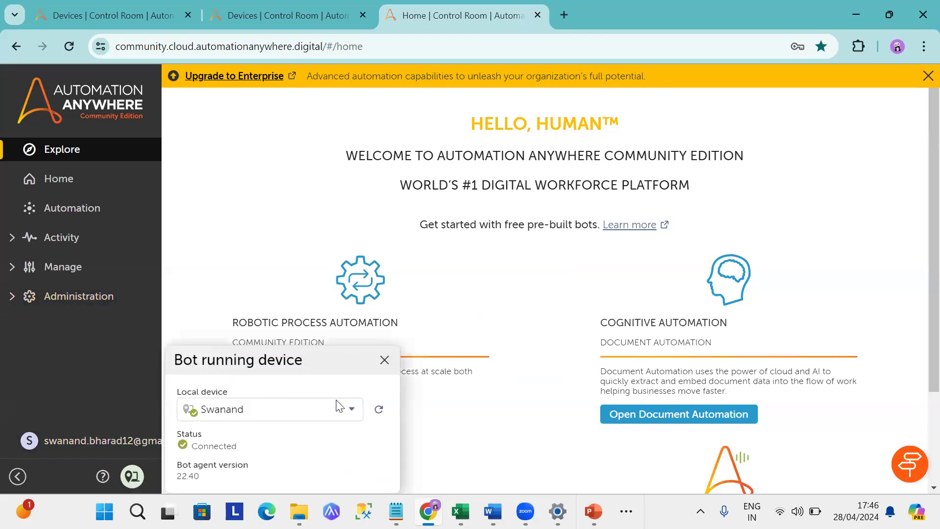
left_click(10, 268)
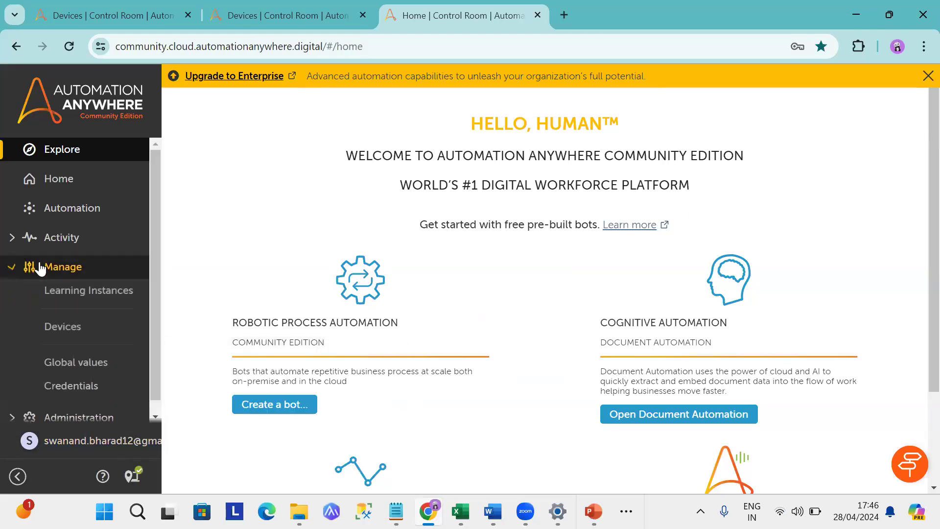
left_click(76, 327)
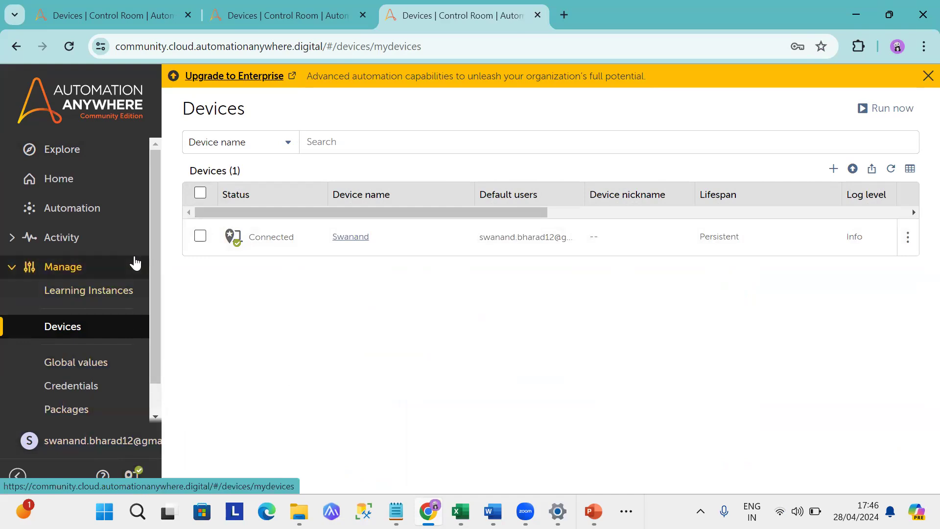
scroll(155, 255, "down", 1)
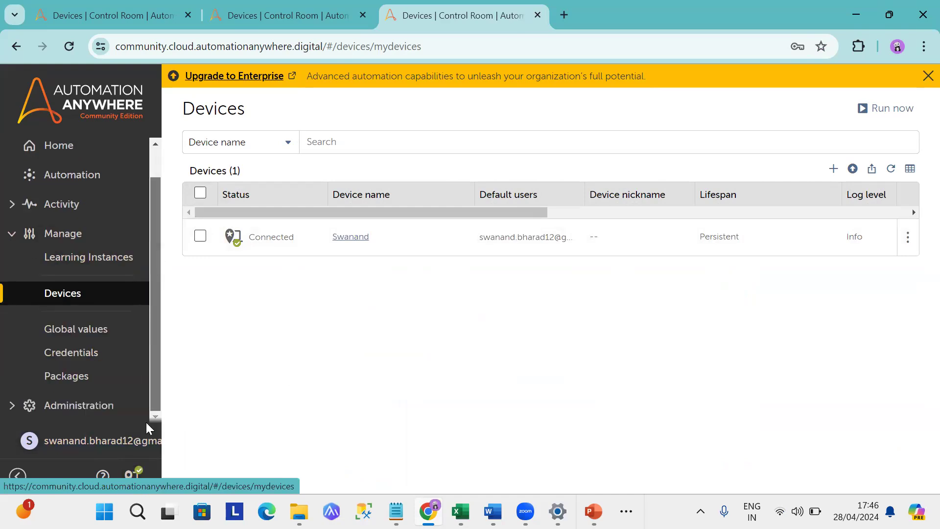
left_click(114, 447)
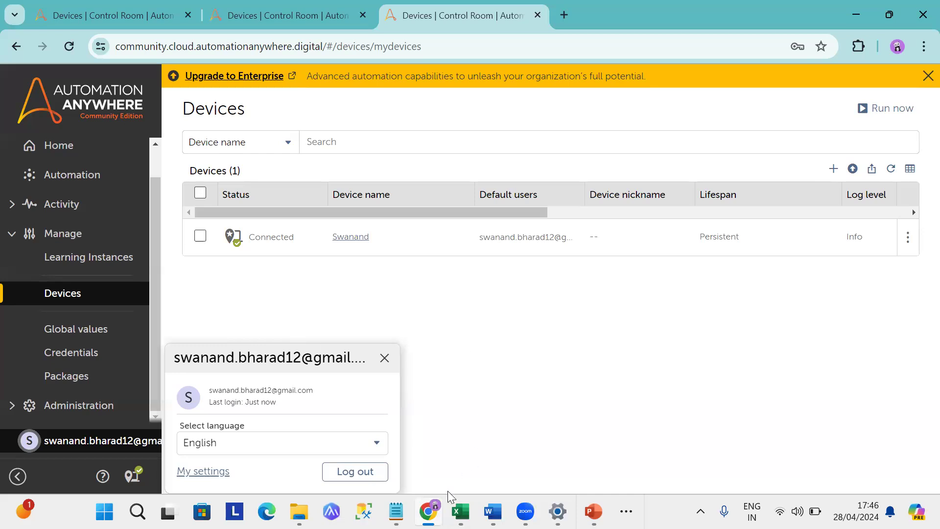
mouse_move(526, 512)
left_click(490, 363)
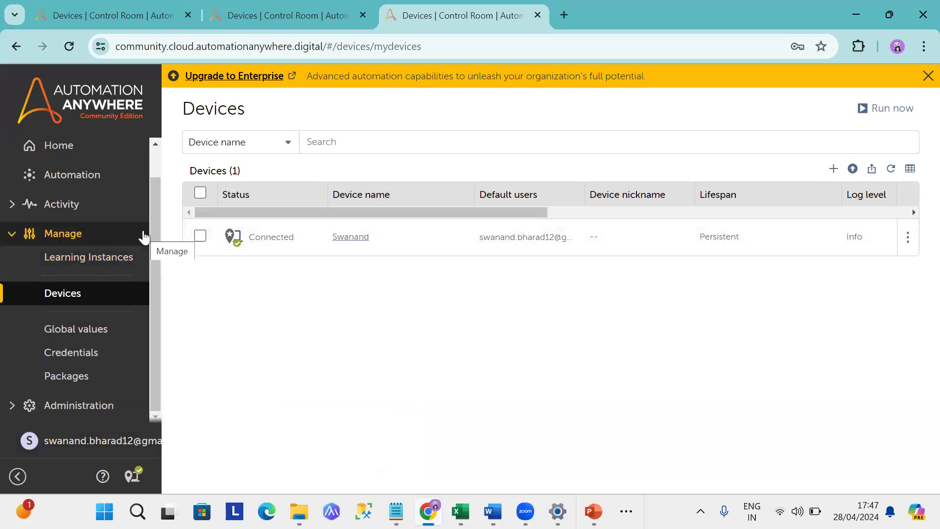
Open the Automation page and verify Bot Agent version 22.40.16 in Programs and Features.
left_click(64, 181)
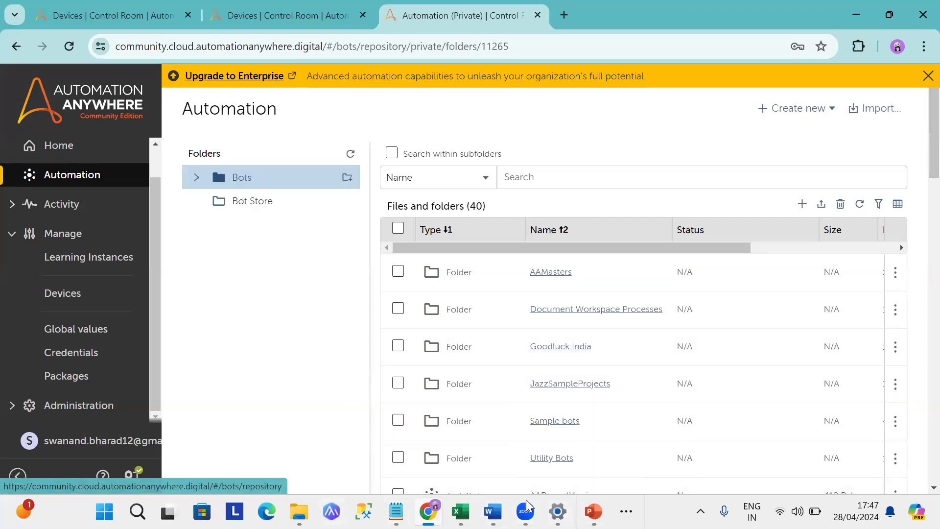
left_click(627, 511)
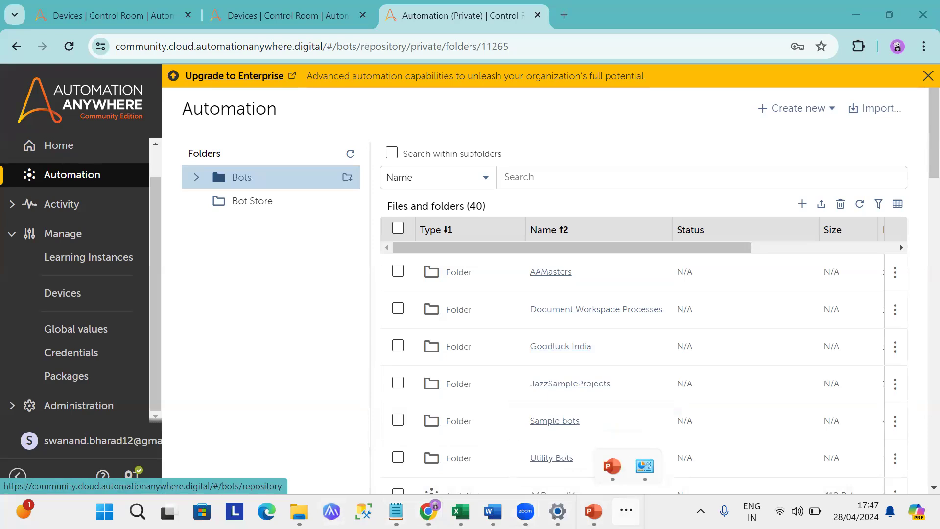
left_click(646, 466)
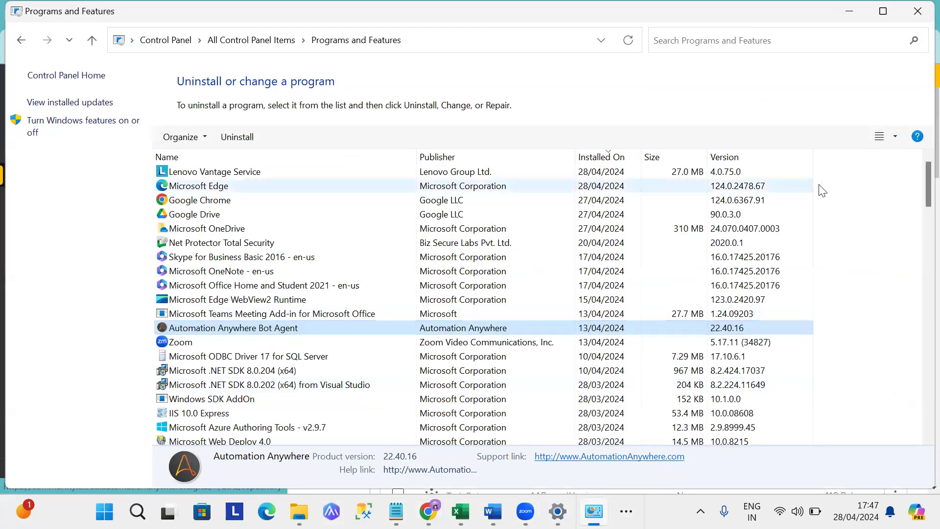
left_click(427, 511)
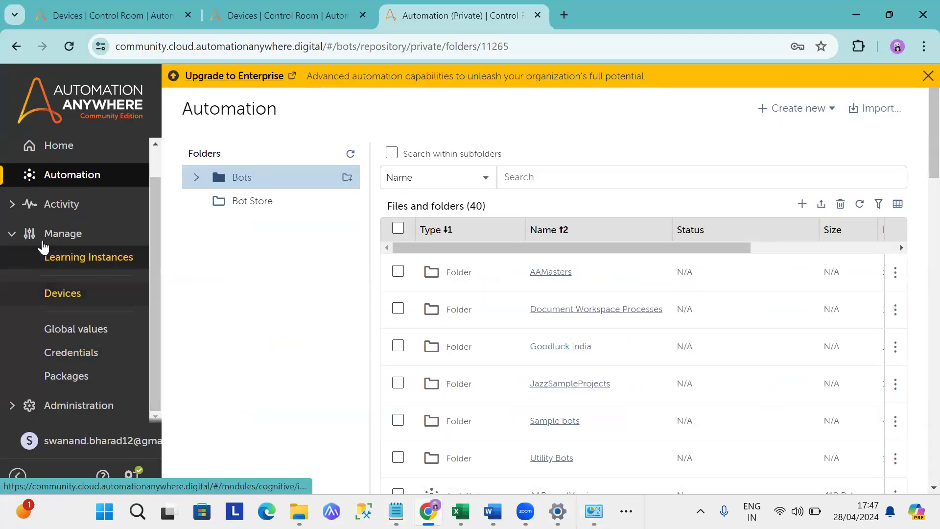
Toggle the Manage and Administration sidebar sections, then navigate back toward the Home page.
left_click(17, 237)
left_click(10, 298)
left_click(8, 274)
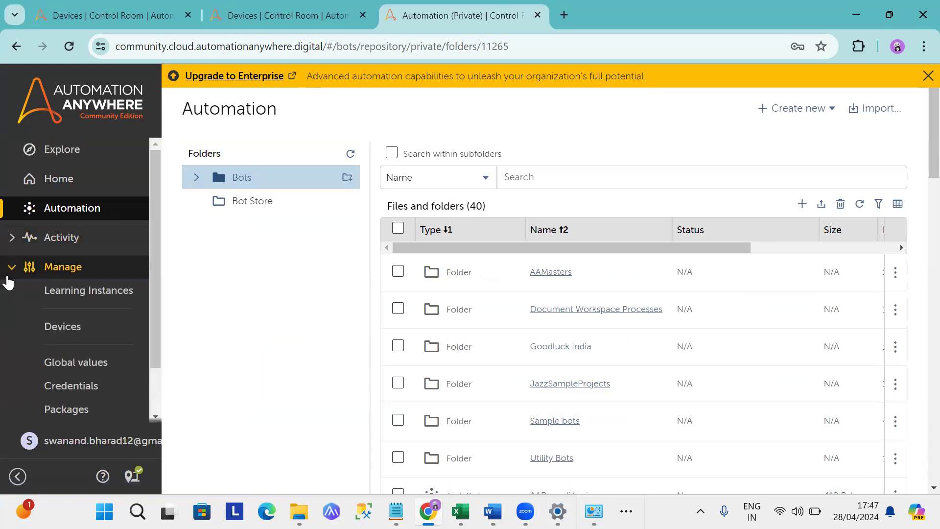
left_click_drag(154, 175, 152, 288)
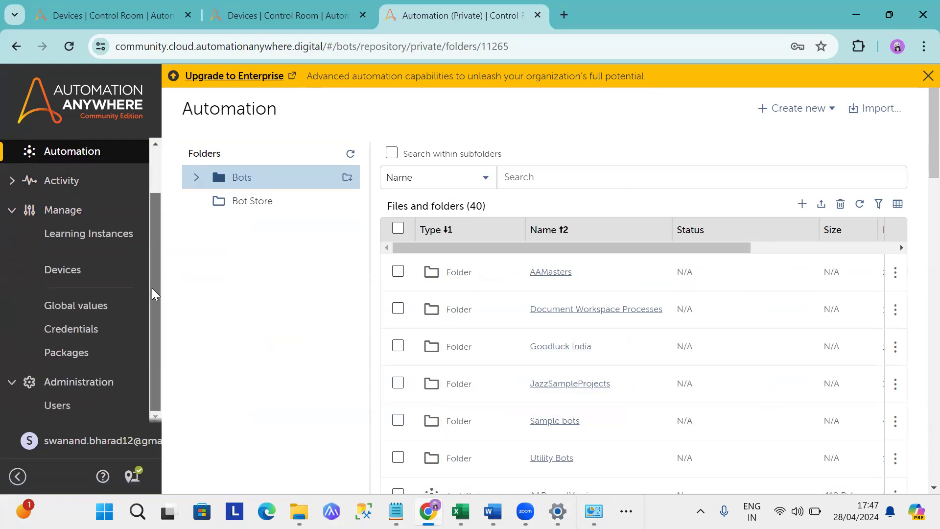
left_click_drag(151, 343, 152, 130)
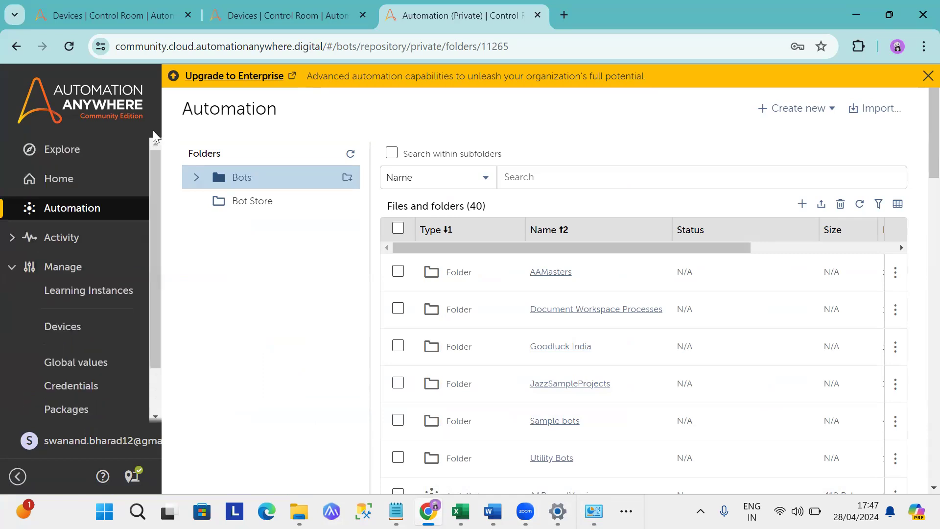
left_click(16, 47)
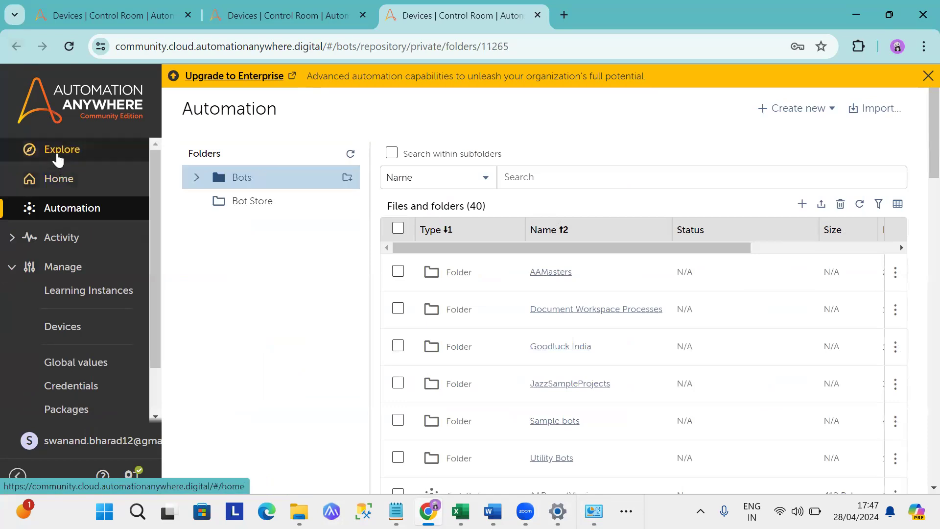
left_click(26, 152)
scroll(917, 212, "down", 3)
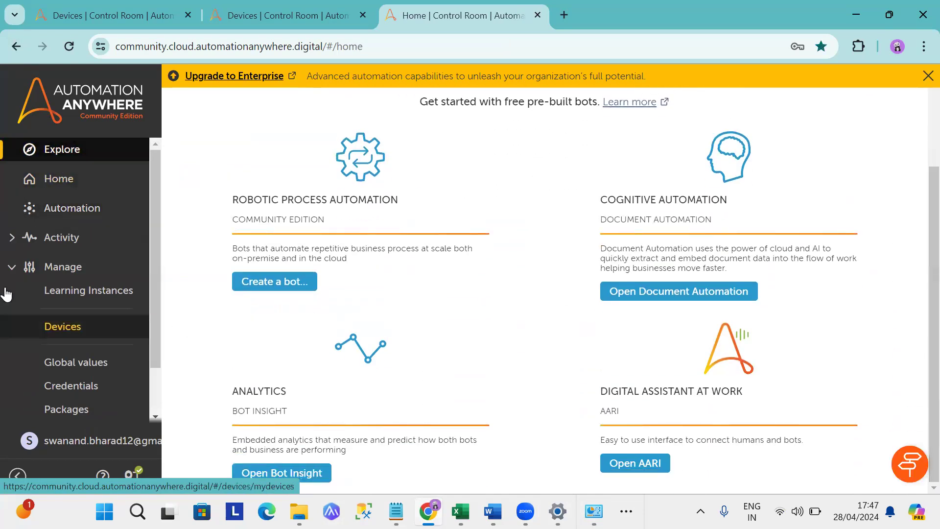
left_click(23, 267)
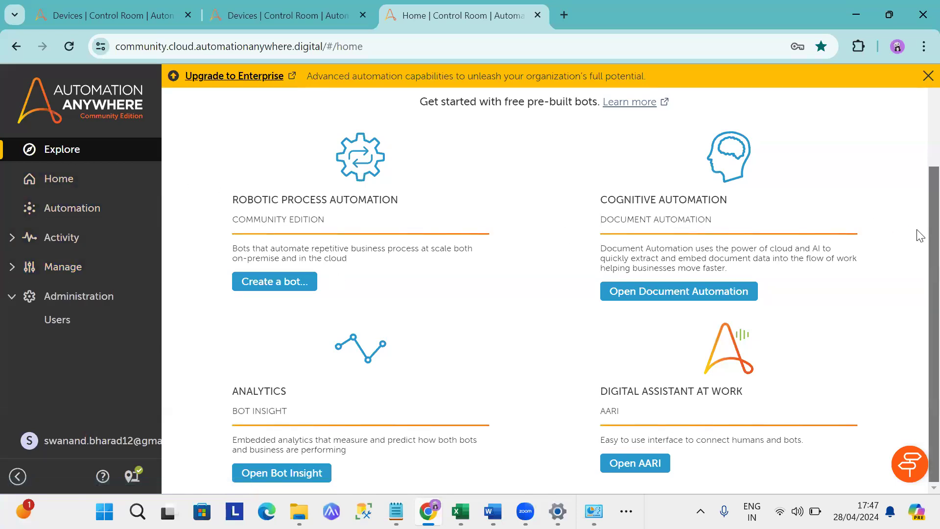
scroll(922, 206, "up", 3)
scroll(919, 210, "down", 3)
left_click_drag(239, 200, 346, 227)
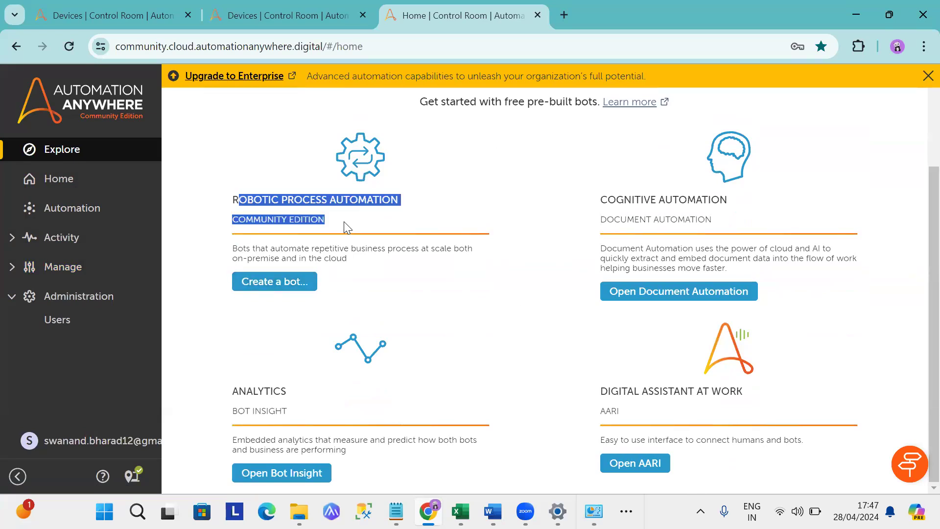
left_click(216, 253)
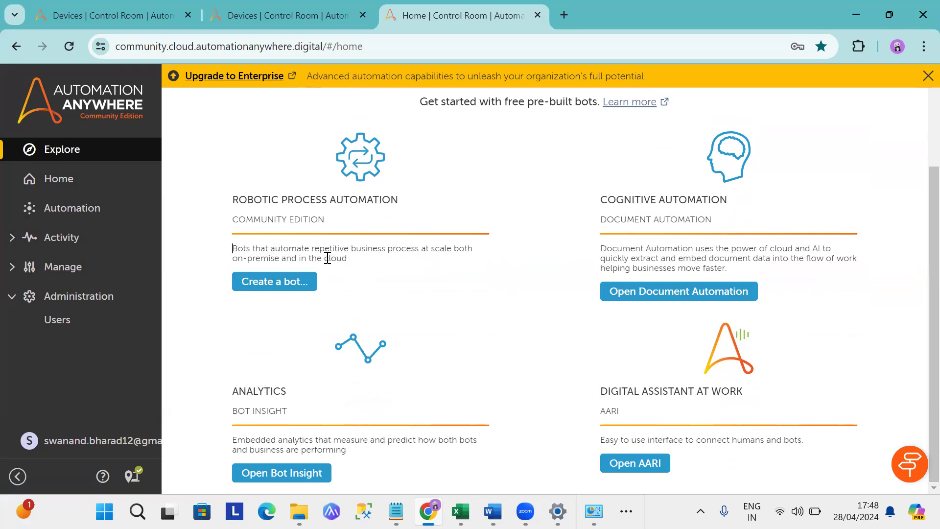
left_click_drag(275, 279, 216, 241)
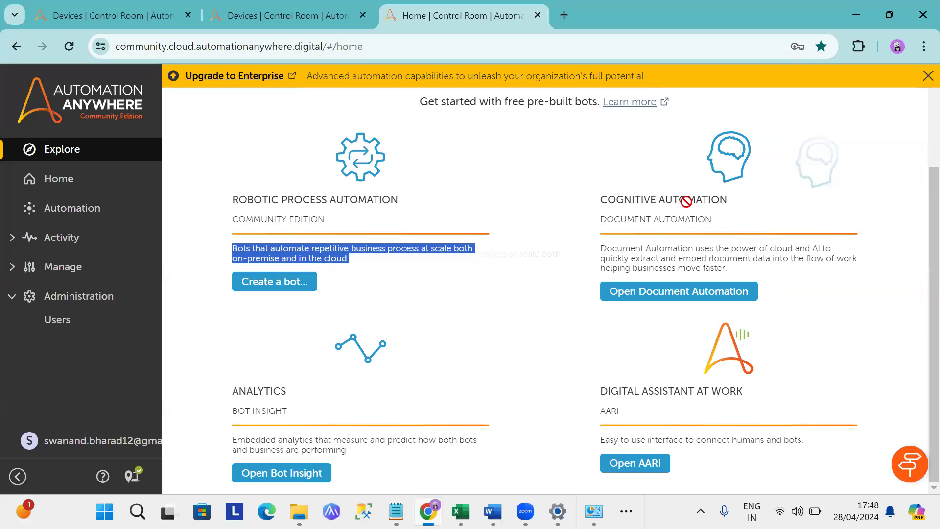
left_click_drag(606, 217, 663, 218)
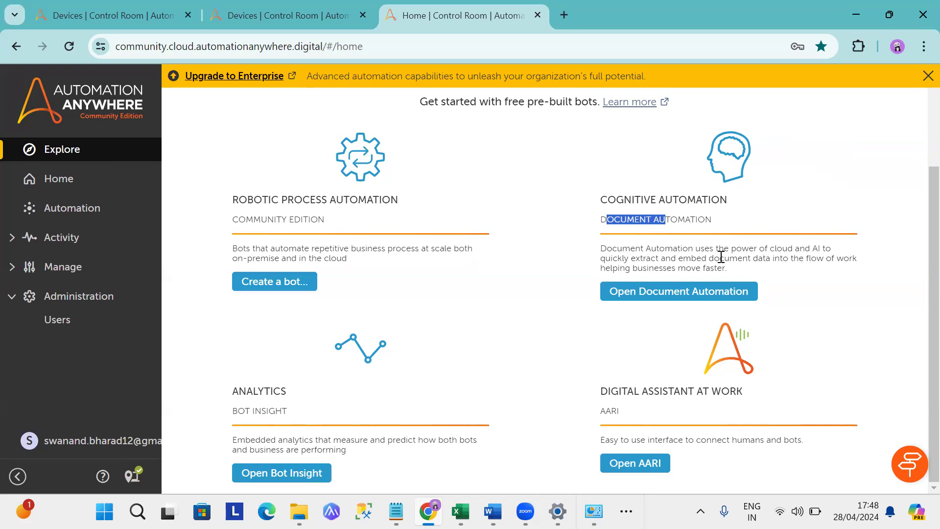
left_click_drag(727, 268, 583, 251)
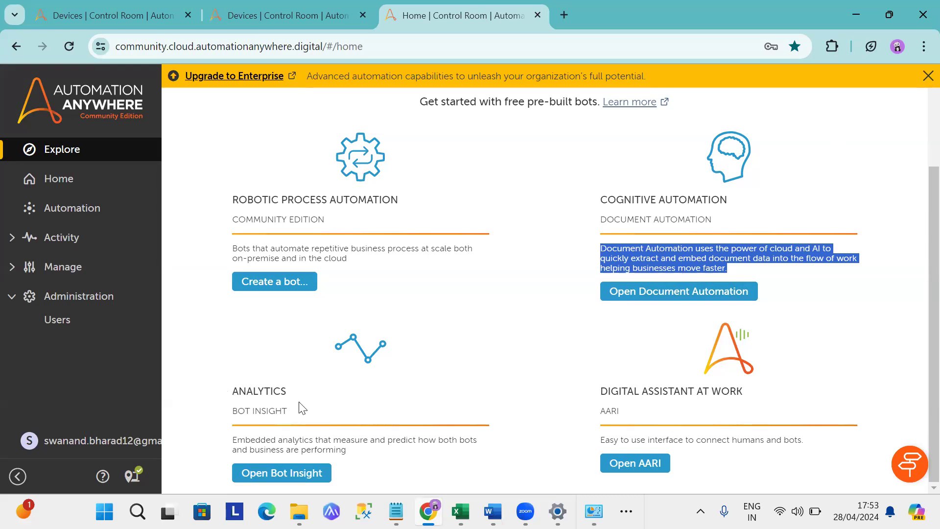
left_click_drag(231, 411, 296, 413)
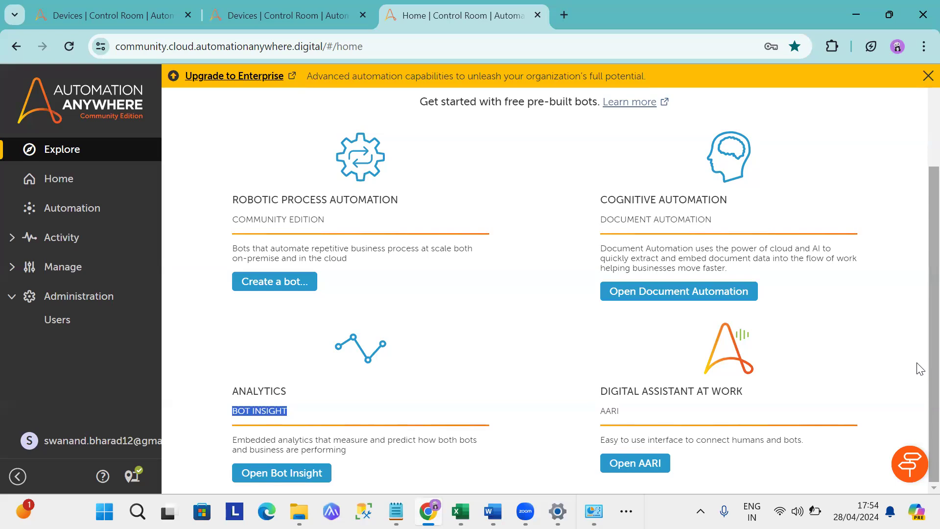
right_click(918, 365)
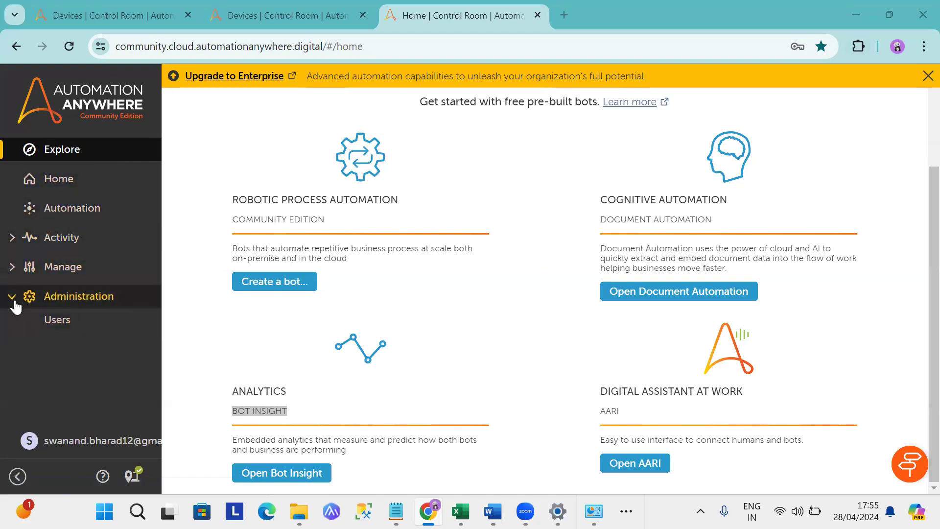
Expand Manage and Activity in the sidebar and view the In progress bots page.
left_click(11, 268)
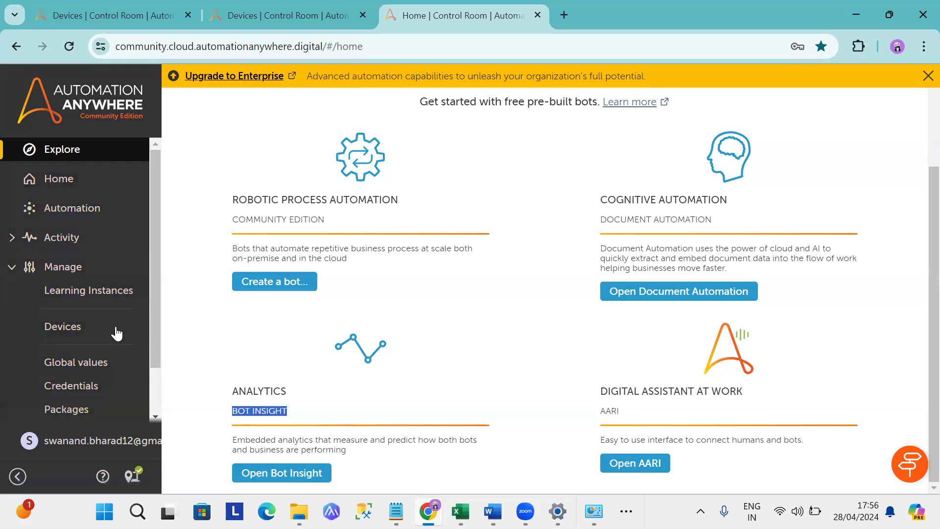
mouse_move(158, 160)
left_mouse_down()
mouse_move(160, 214)
mouse_move(152, 149)
left_mouse_up()
left_click_drag(156, 329, 151, 411)
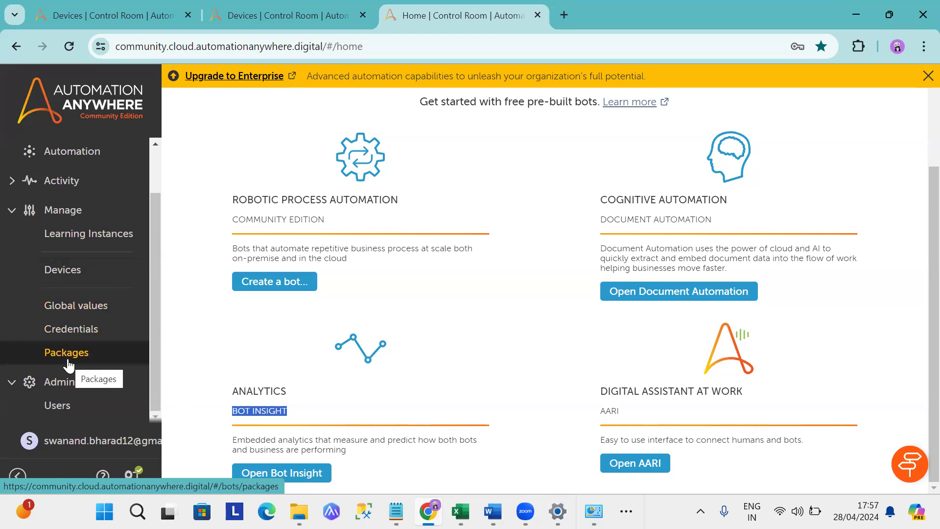
left_click(12, 184)
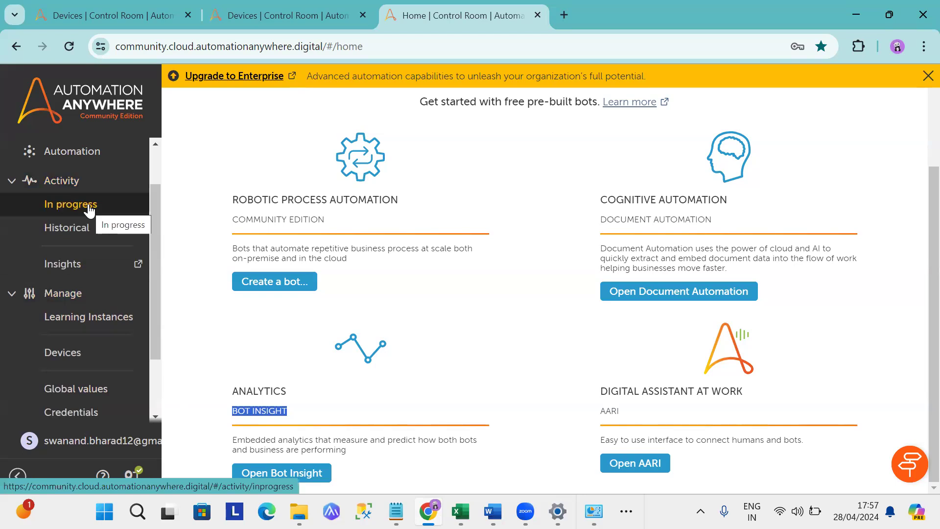
left_click(149, 202)
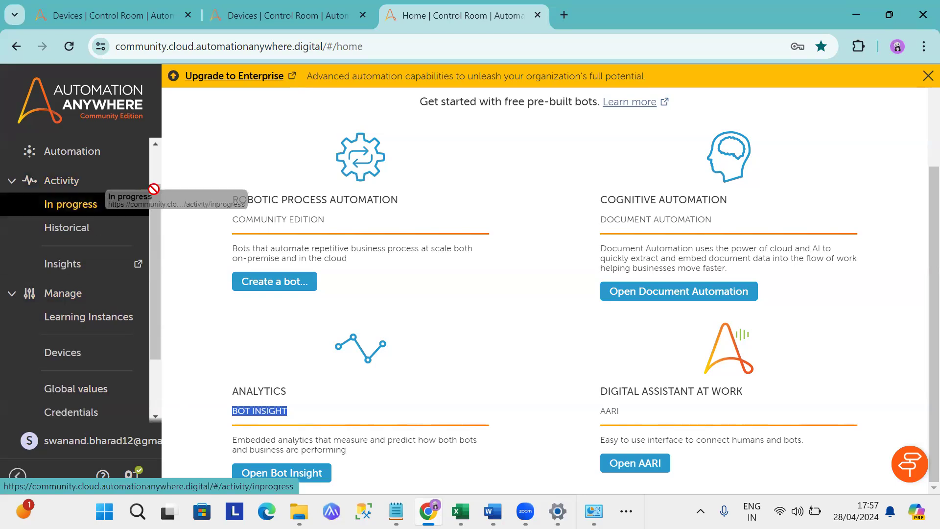
left_click_drag(154, 189, 149, 125)
Visit the Home dashboard and Automation page, then return to the Explore welcome page.
left_click(79, 189)
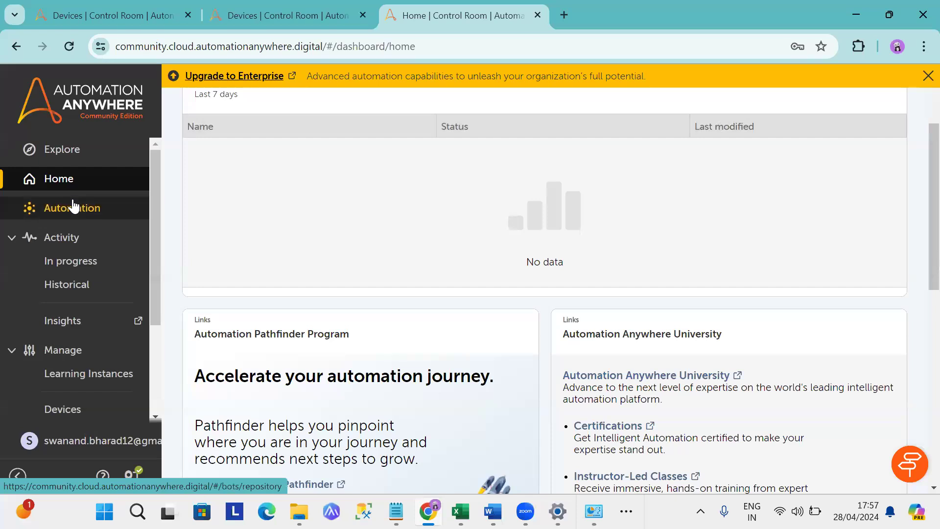
left_click(74, 206)
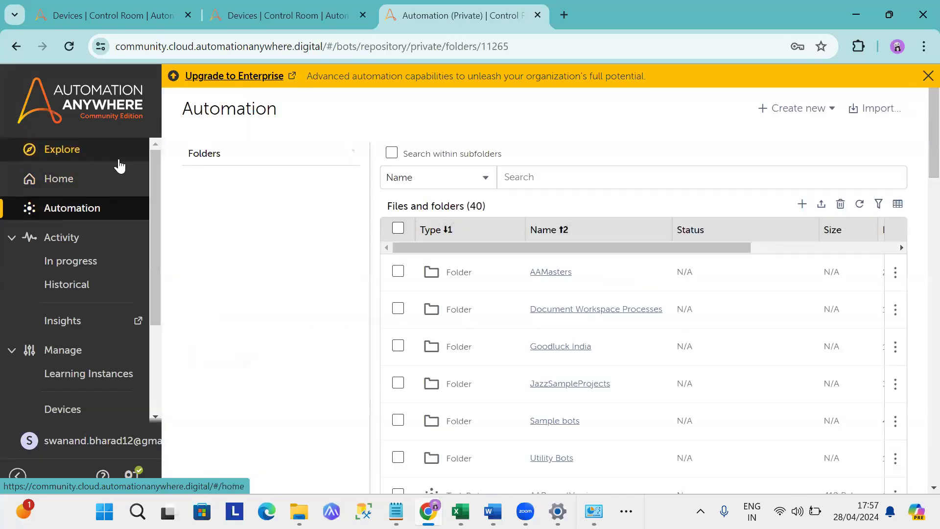
left_click(95, 178)
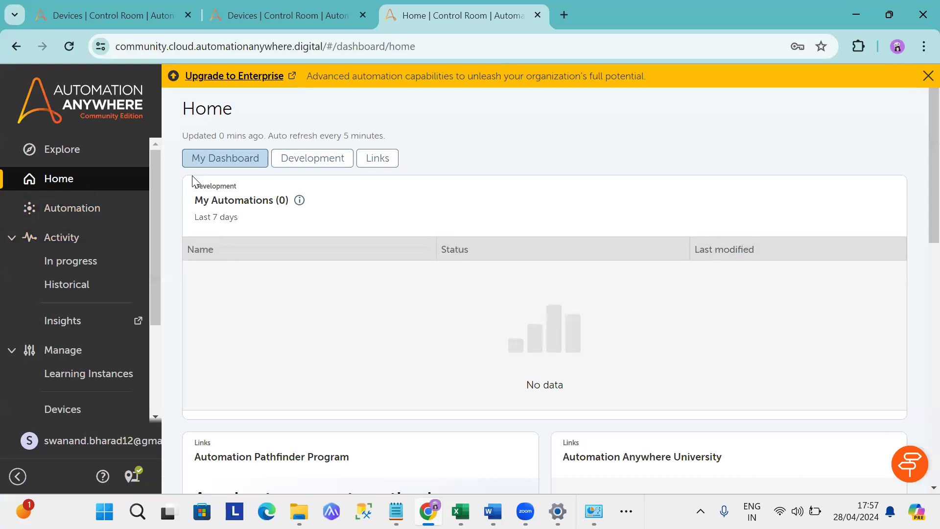
left_click(89, 156)
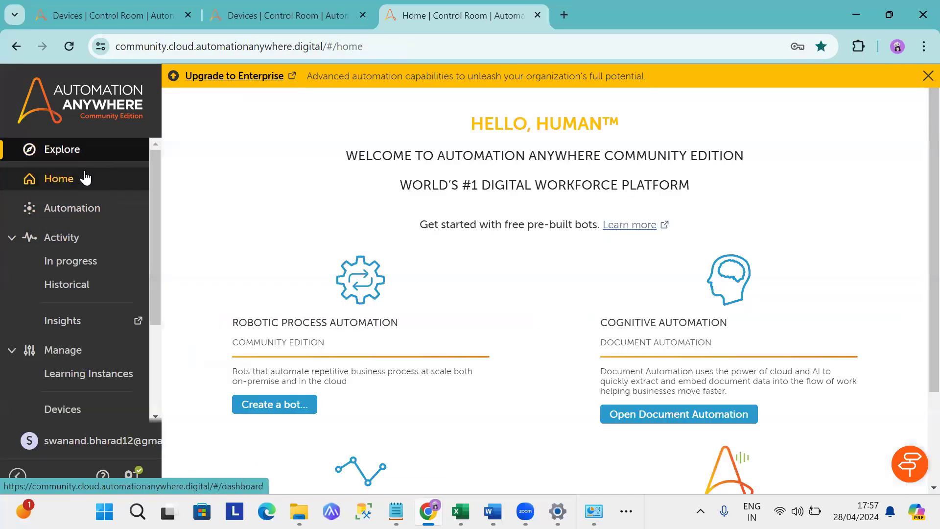
Start a new task bot and clear its Untitled name after a few trial entries.
left_click(296, 408)
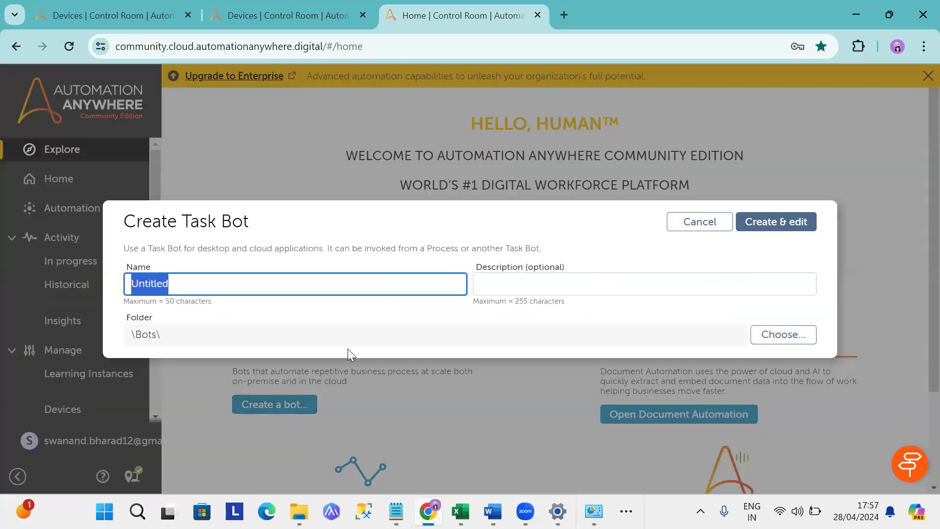
key("BackSpace")
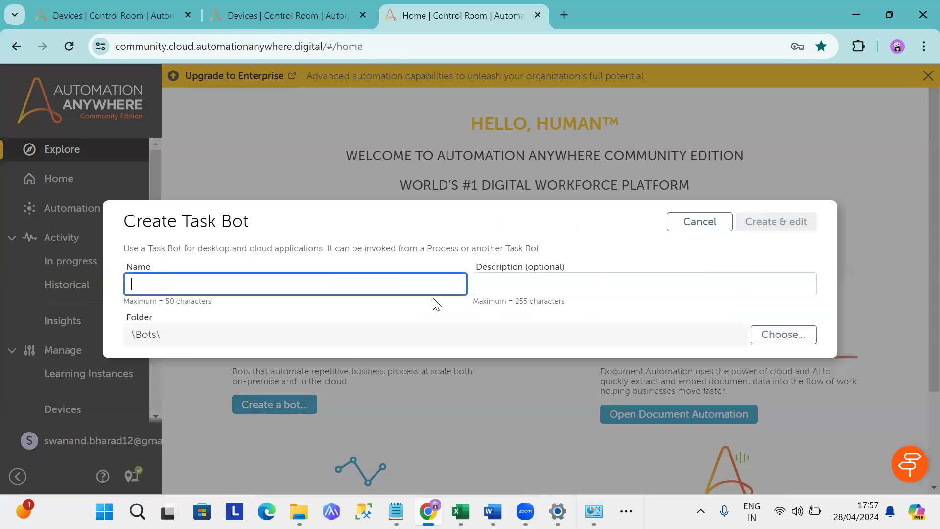
type("Te")
key("BackSpace")
key("BackSpace")
key("BackSpace")
type("A")
key("BackSpace")
Close the folder finder without choosing, and cancel the Create Task Bot form.
left_click(925, 133)
left_click(784, 331)
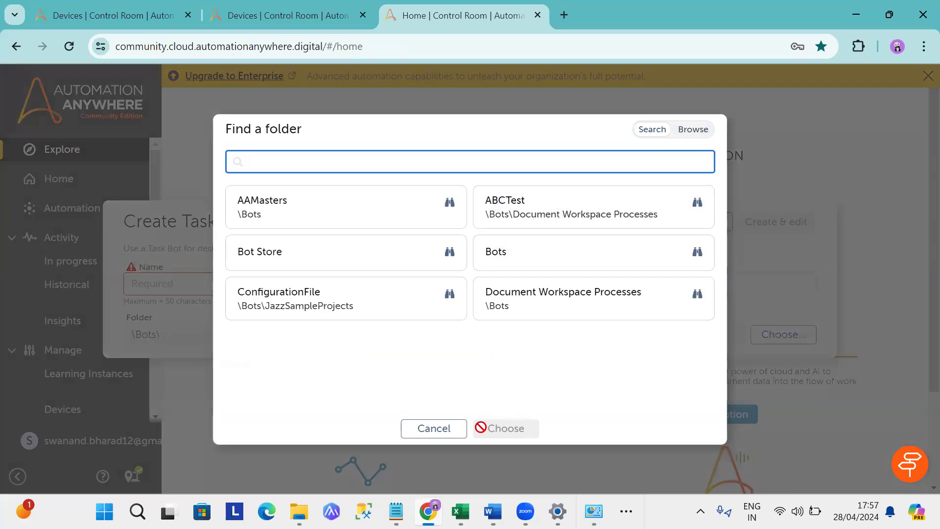
left_click(431, 428)
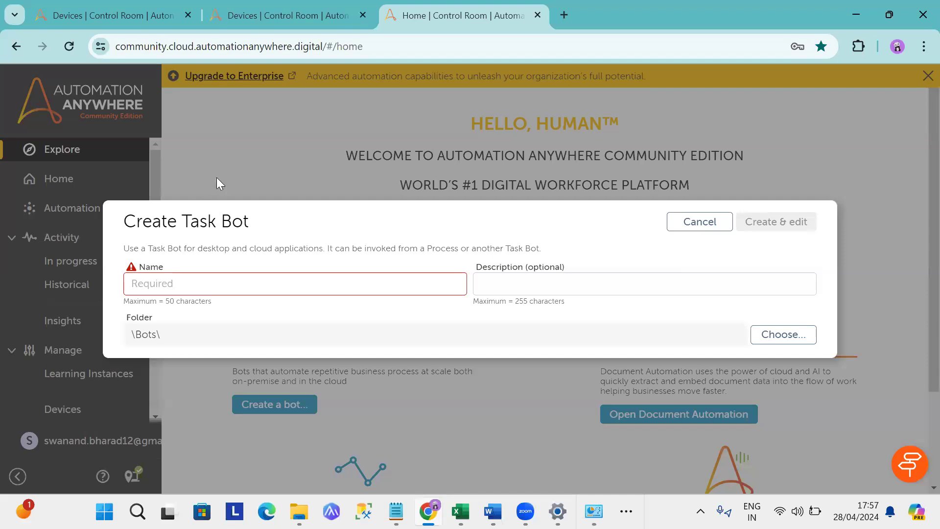
left_click(722, 224)
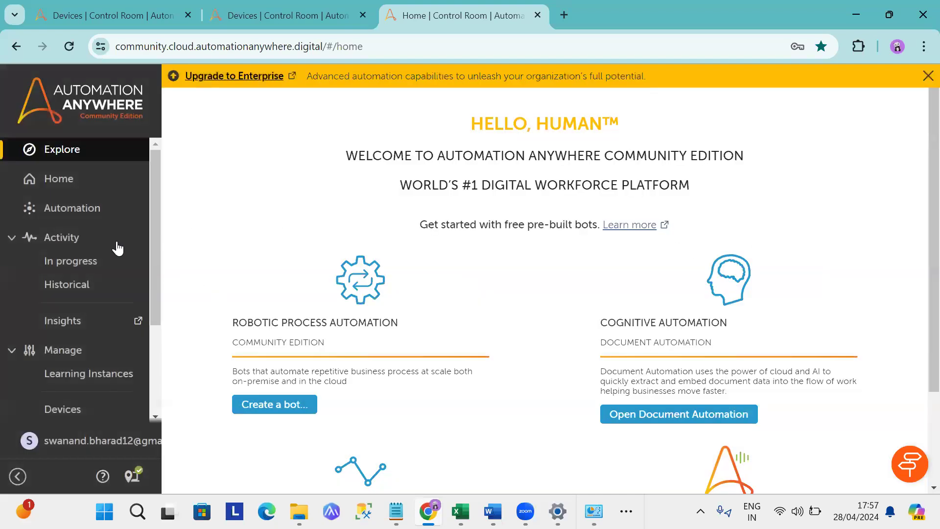
From Home, open the Automation folders page and start a new subfolder under Bots.
left_click(93, 190)
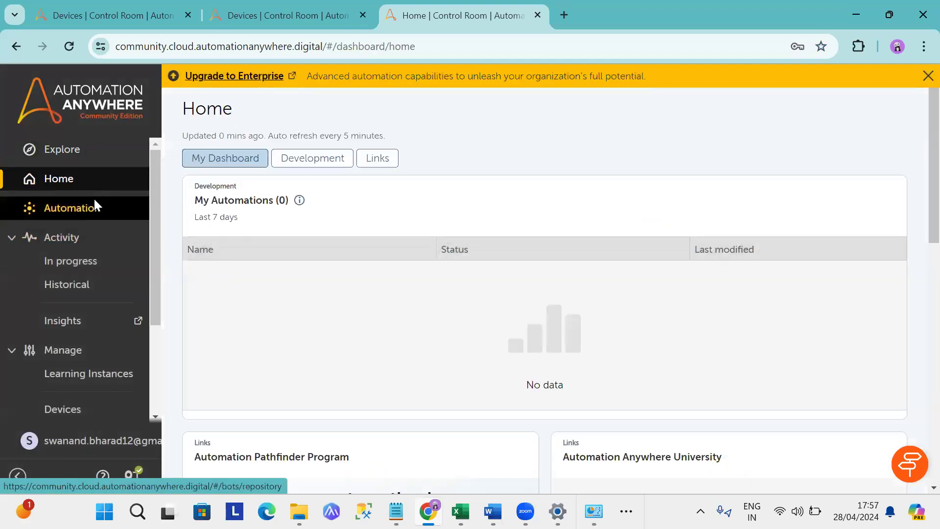
left_click(94, 205)
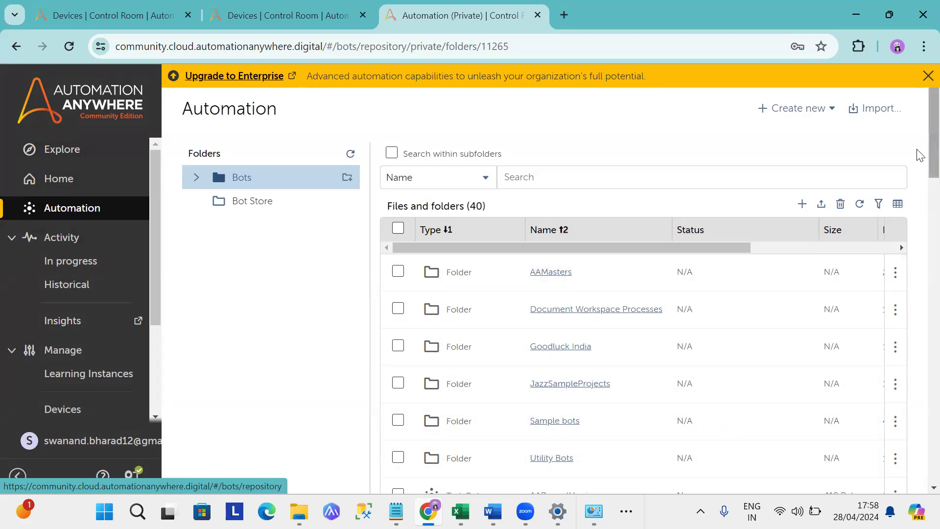
scroll(917, 145, "down", 5)
scroll(920, 207, "up", 5)
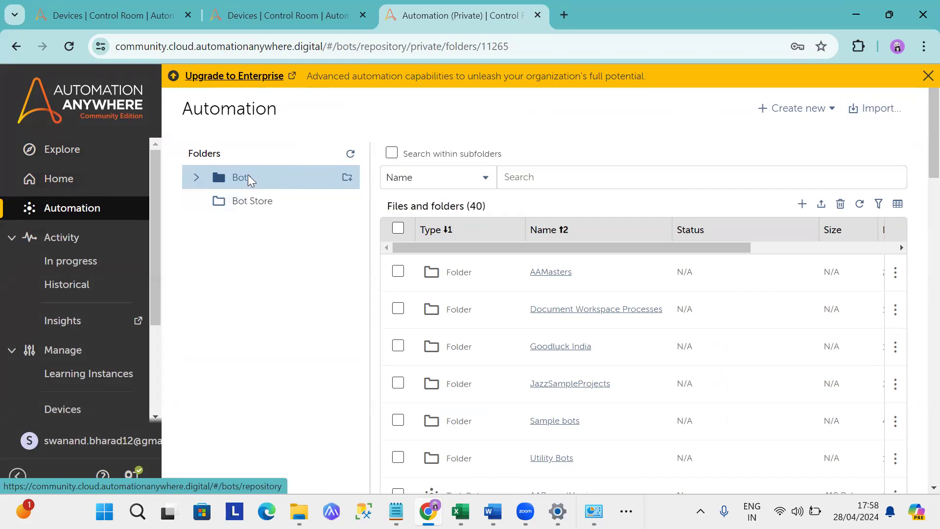
left_click(348, 179)
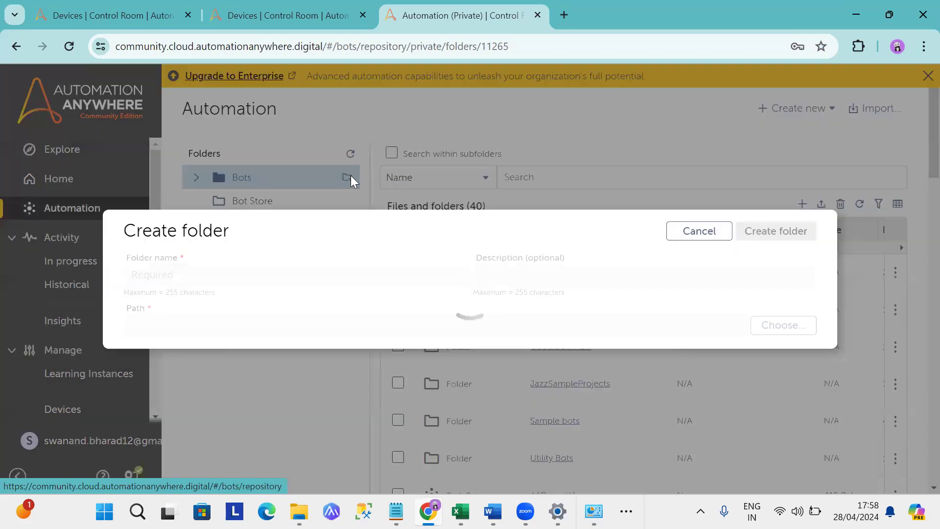
Name the new folder AutomationAnywhereBatch and create it under Bots.
left_click(271, 279)
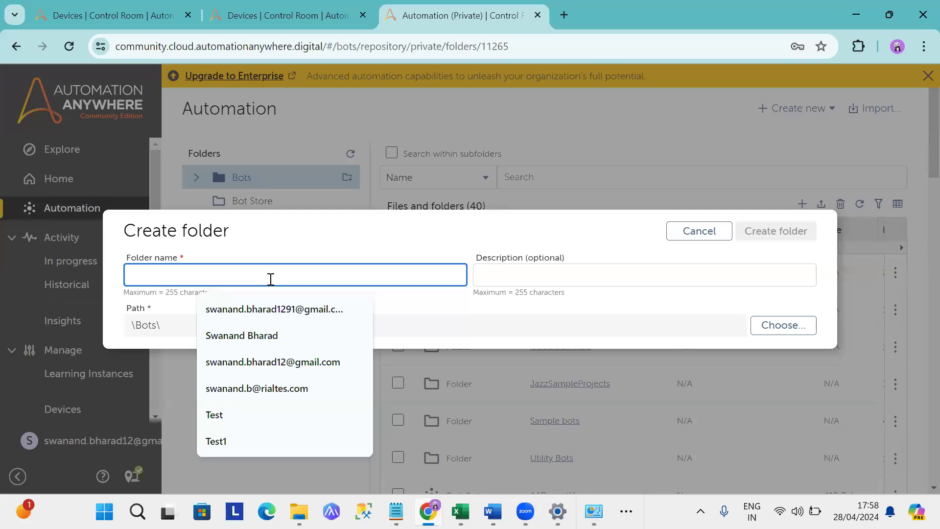
type("Automation AN")
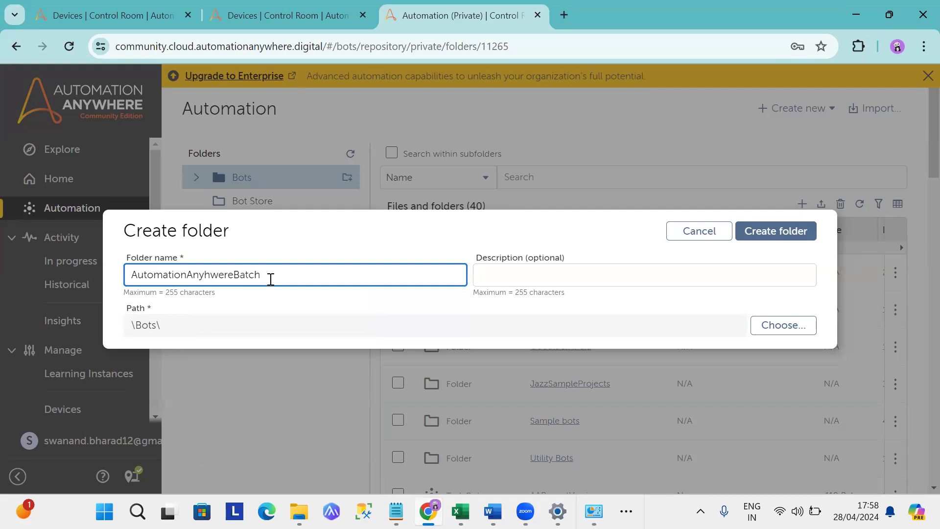
left_click(771, 235)
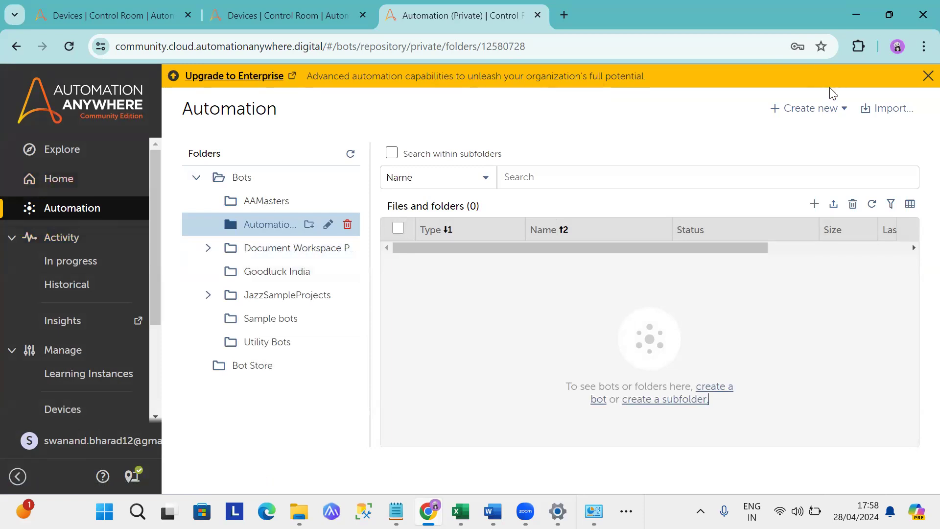
Check the Create new menu, then start and abandon a task bot from the Explore page.
left_click(833, 116)
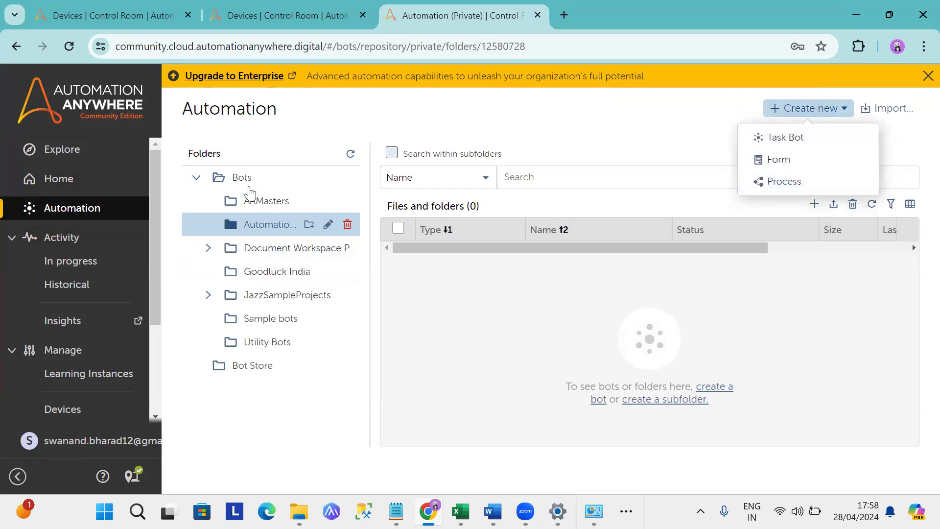
left_click(80, 179)
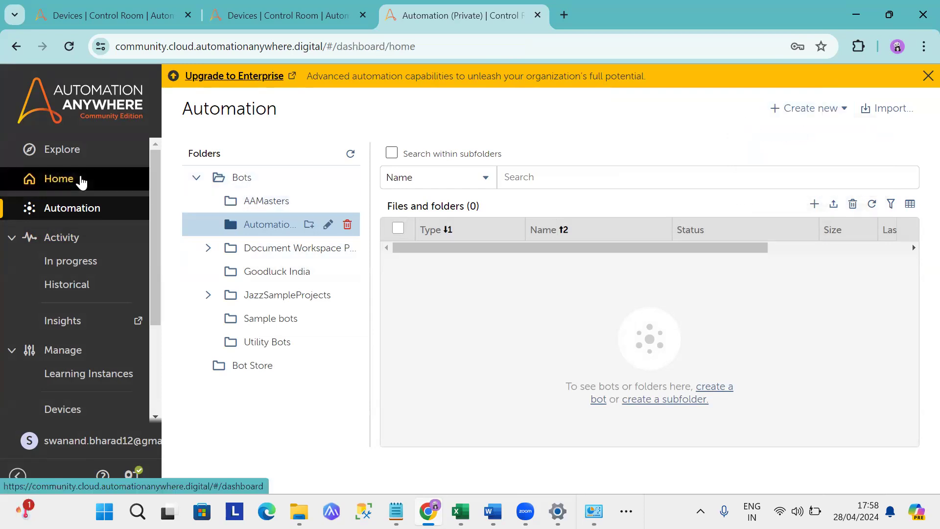
left_click(67, 149)
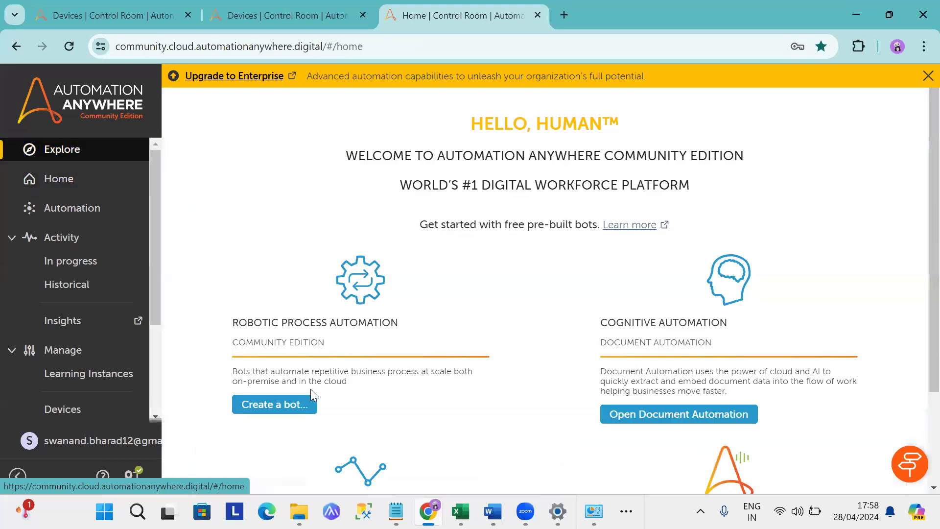
left_click(303, 399)
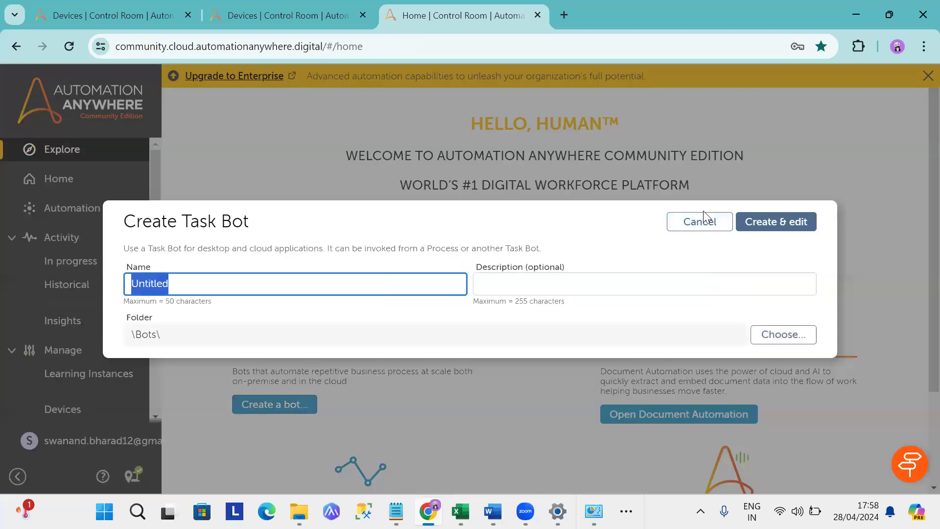
left_click(703, 210)
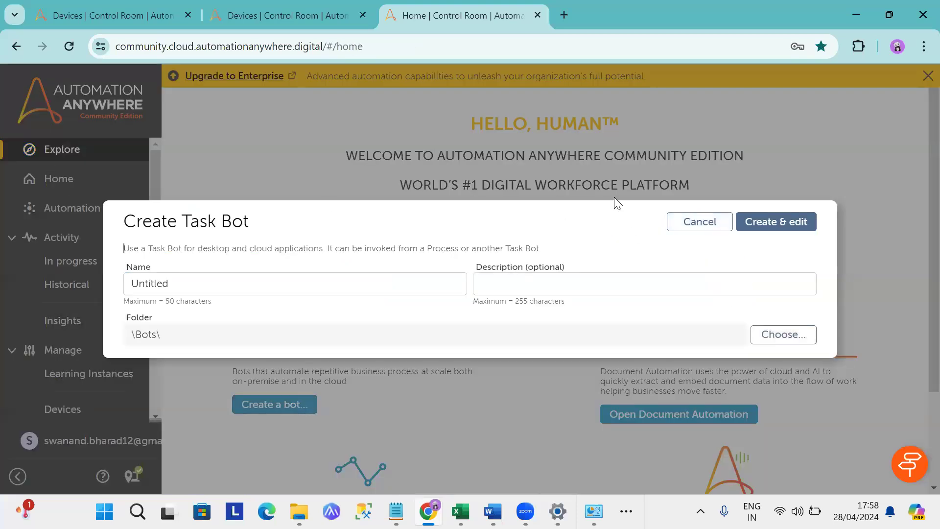
left_click(675, 223)
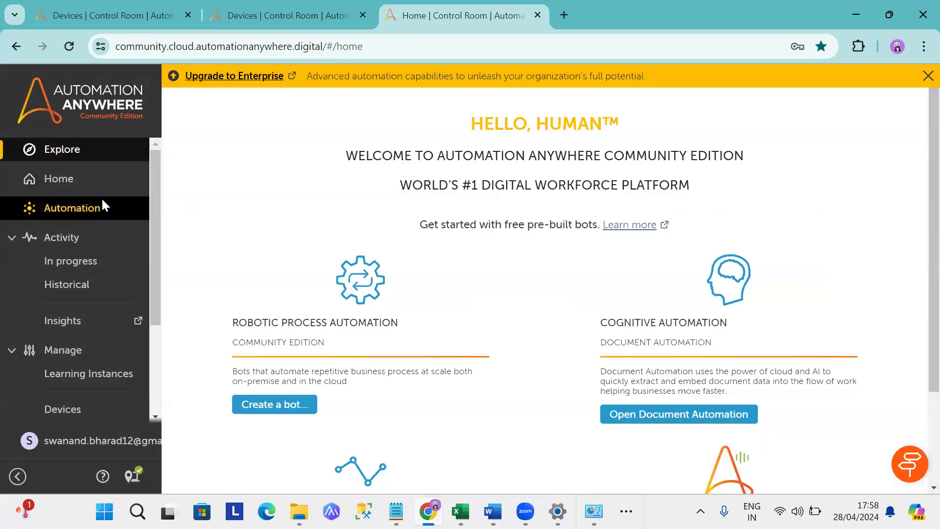
From Automation, start a new Task Bot in the AutomationAnywhereBatch 1 folder.
left_click(102, 206)
left_click(813, 107)
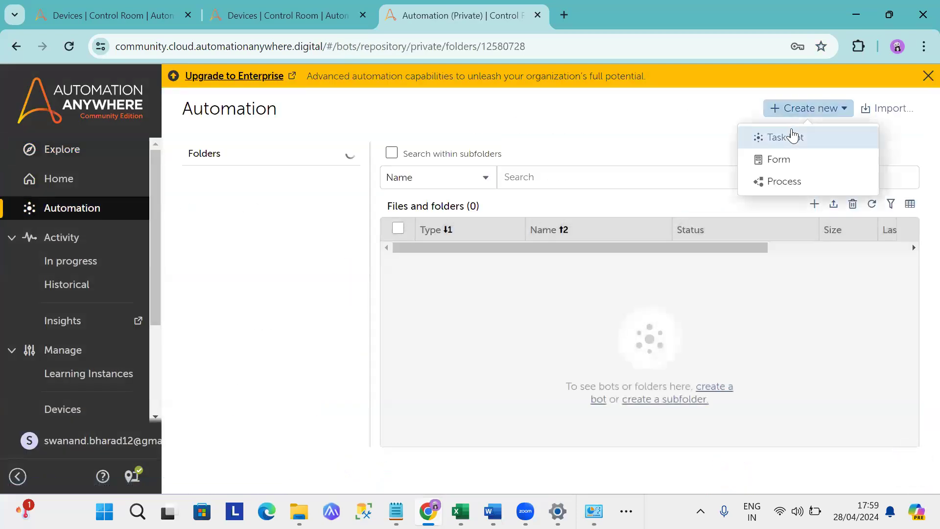
left_click(792, 136)
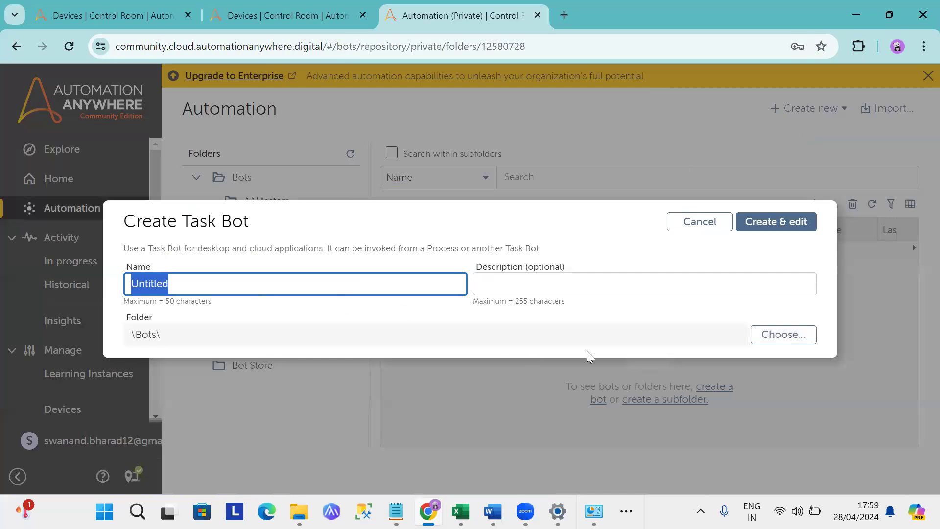
left_click(770, 338)
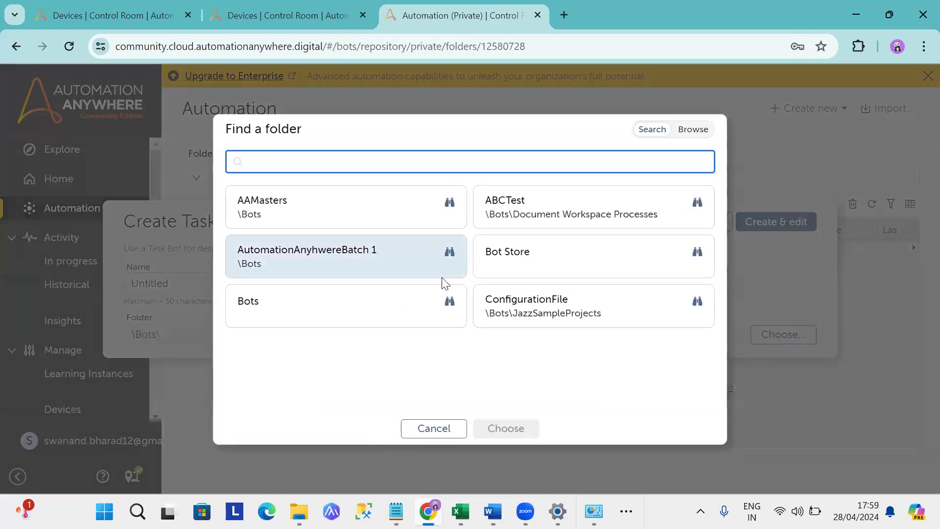
double_click(304, 253)
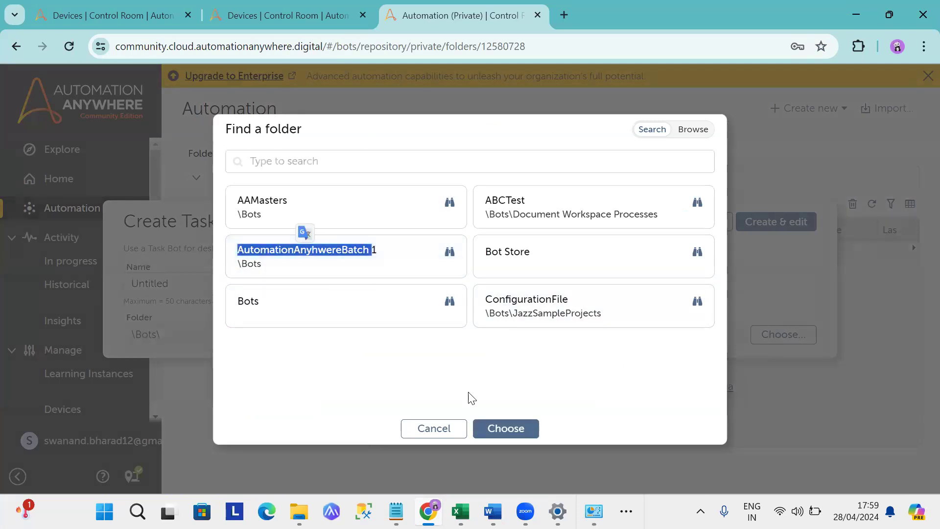
left_click(506, 430)
Name the bot First Bot and create it, opening it for editing.
left_click(230, 284)
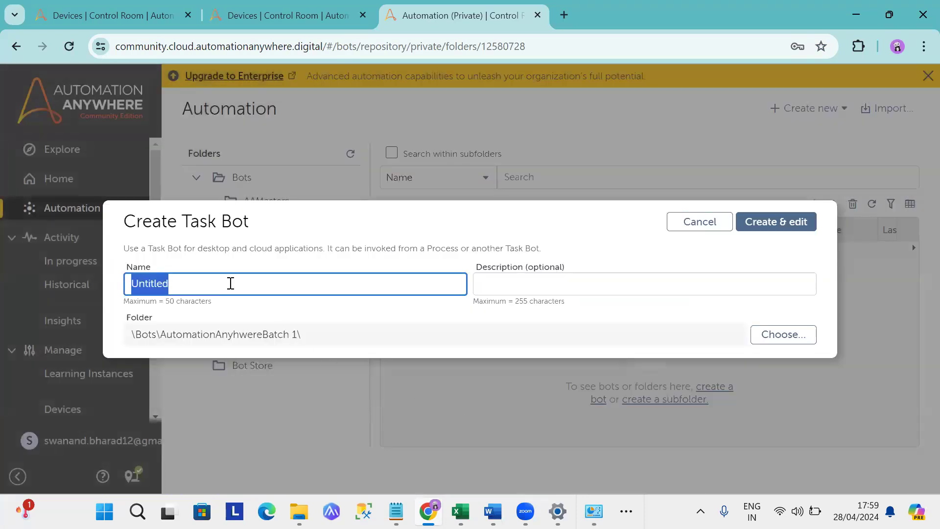
key("BackSpace")
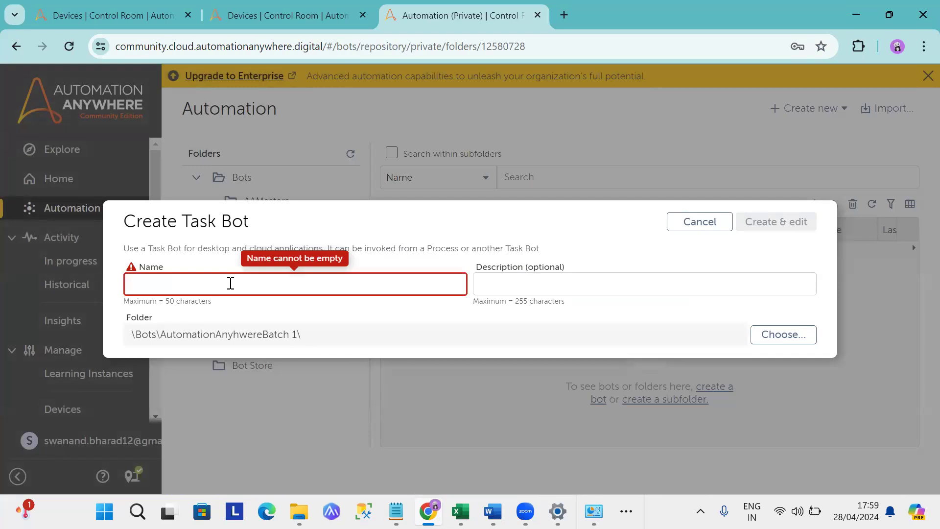
type("I")
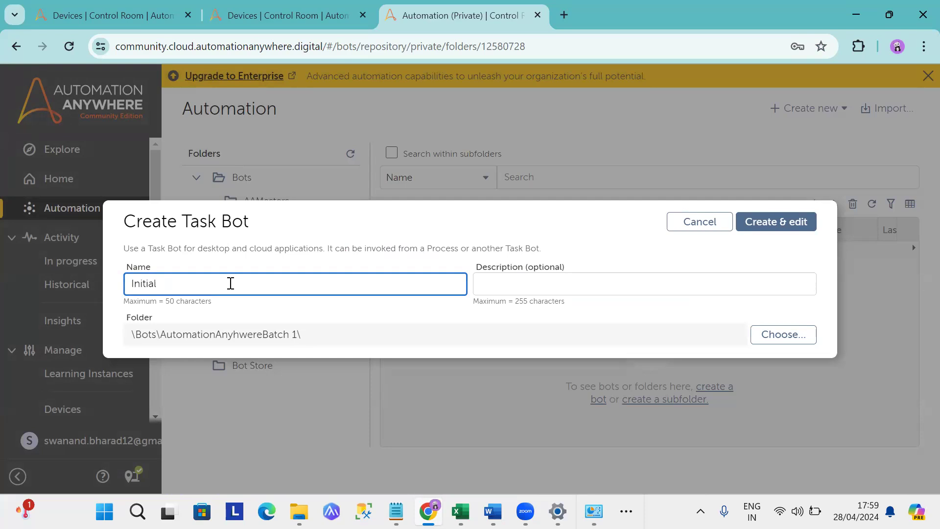
type("nitial")
key("ctrl+a")
key("BackSpace")
type("Fi")
left_click(803, 221)
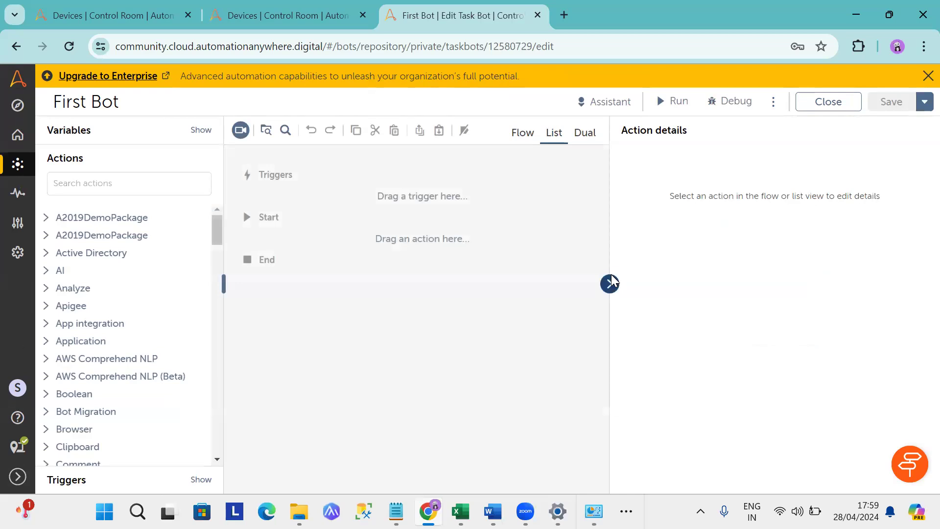
Widen the step area, then search for Message box and add it under Start.
left_click(609, 284)
left_click(87, 182)
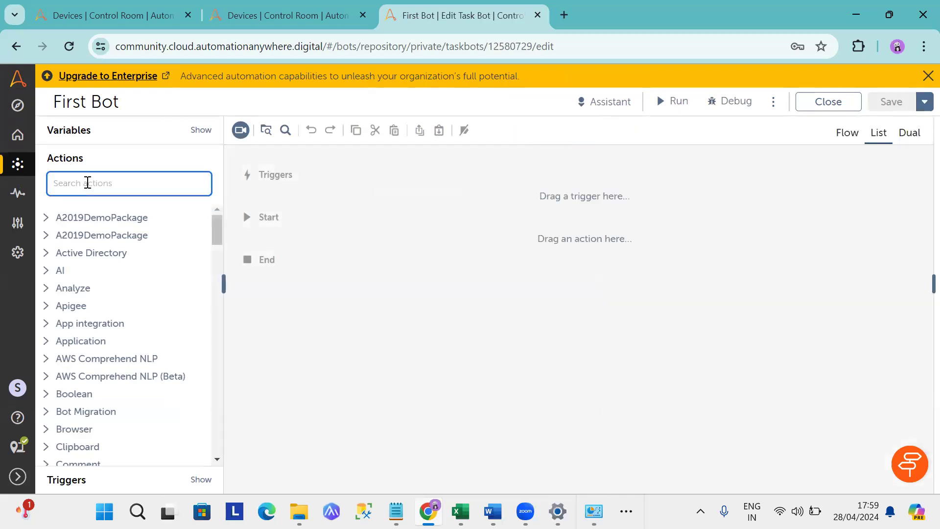
type("Messa")
left_click_drag(109, 234, 338, 232)
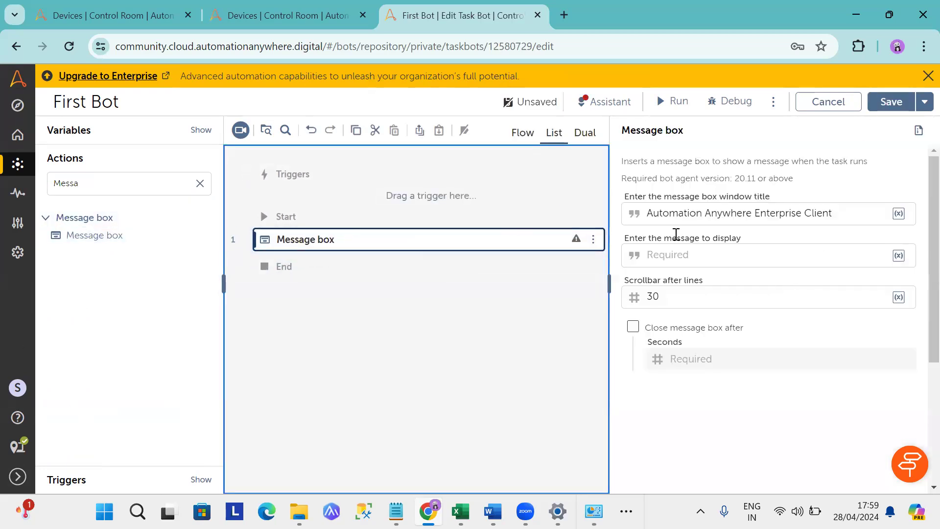
Set the message to 'Hello Automation Anywhere...!!!' and save the bot.
left_click(693, 263)
type("Hello Automation Anywhere...!!!")
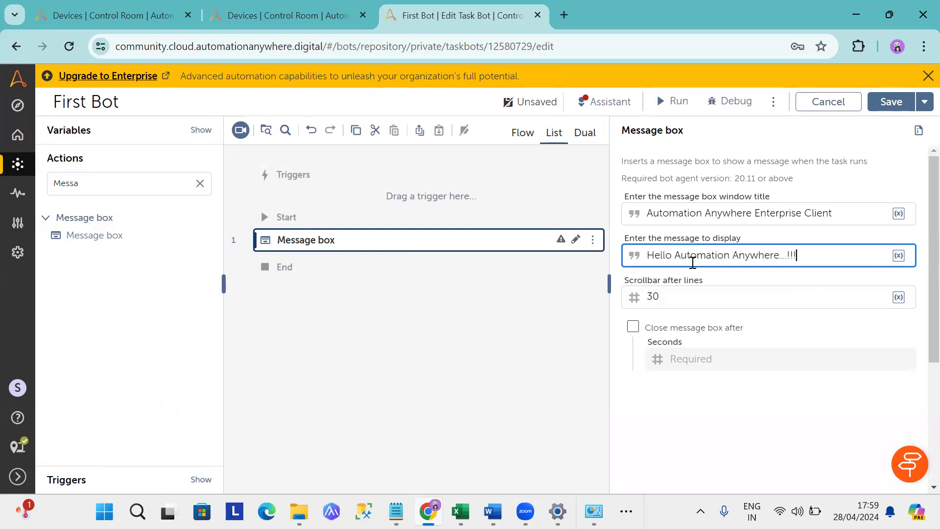
left_click(891, 101)
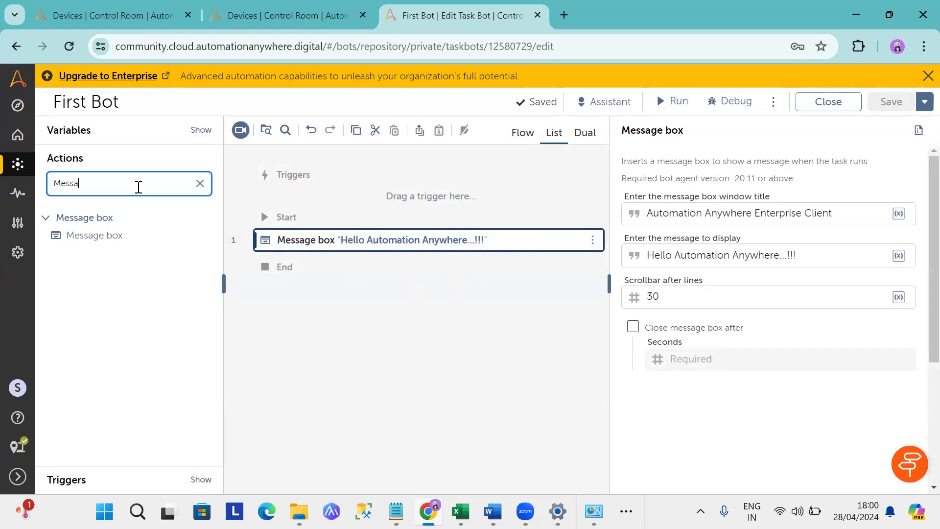
key("BackSpace")
key("BackSpace")
key("BackSpace")
Clear the action search box and switch to the bot's Variables.
left_click(414, 363)
key("ctrl+a")
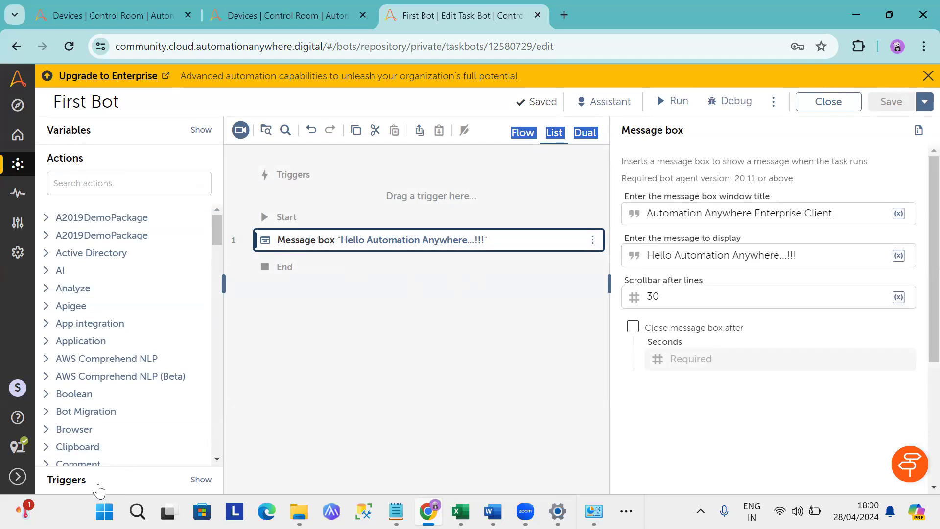
left_click(201, 130)
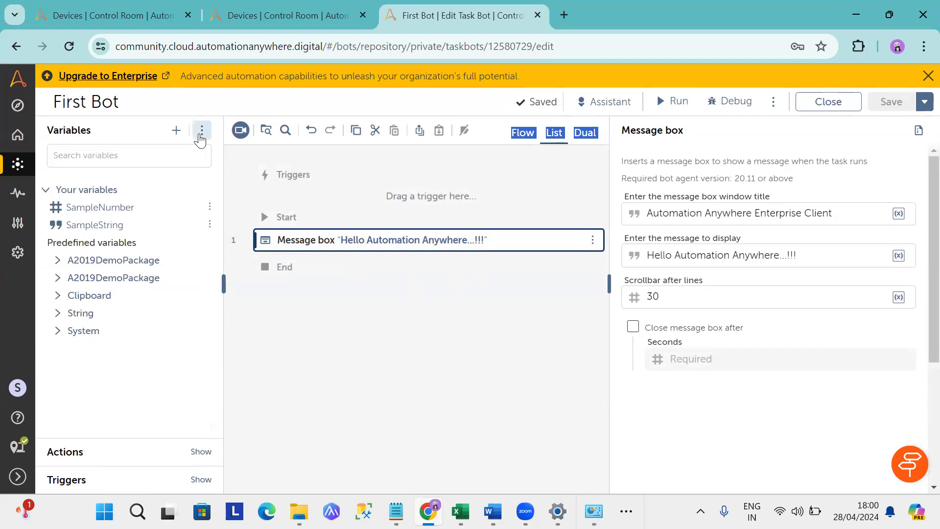
Open Create variable, browse its Type list, and cancel without adding a variable.
left_click(176, 130)
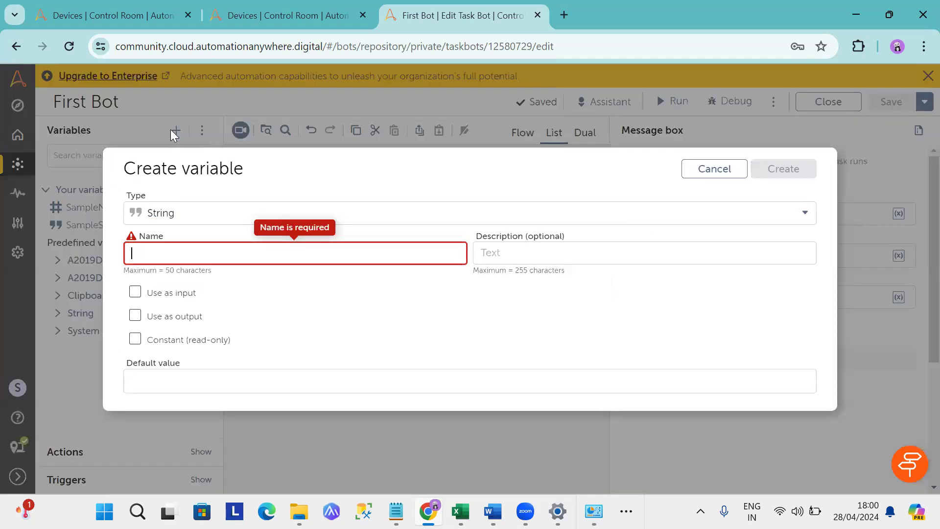
left_click(590, 221)
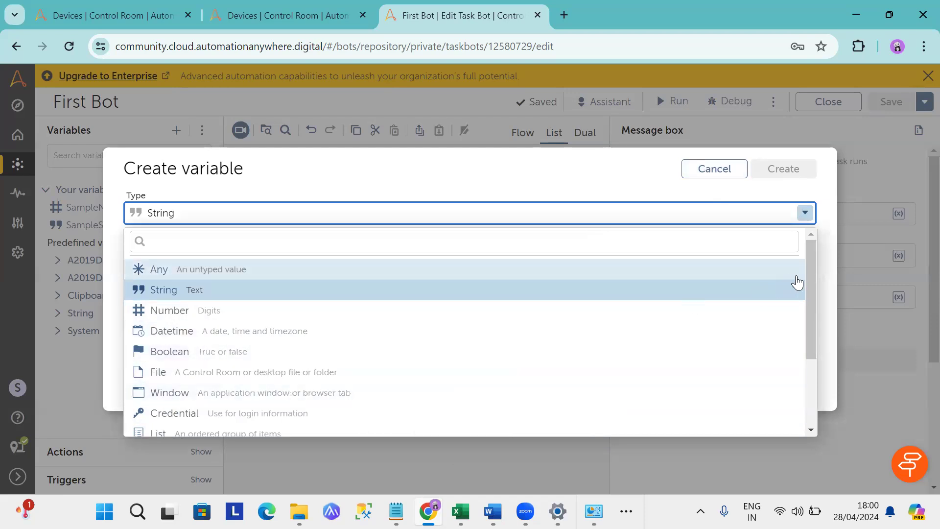
left_click_drag(812, 274, 812, 323)
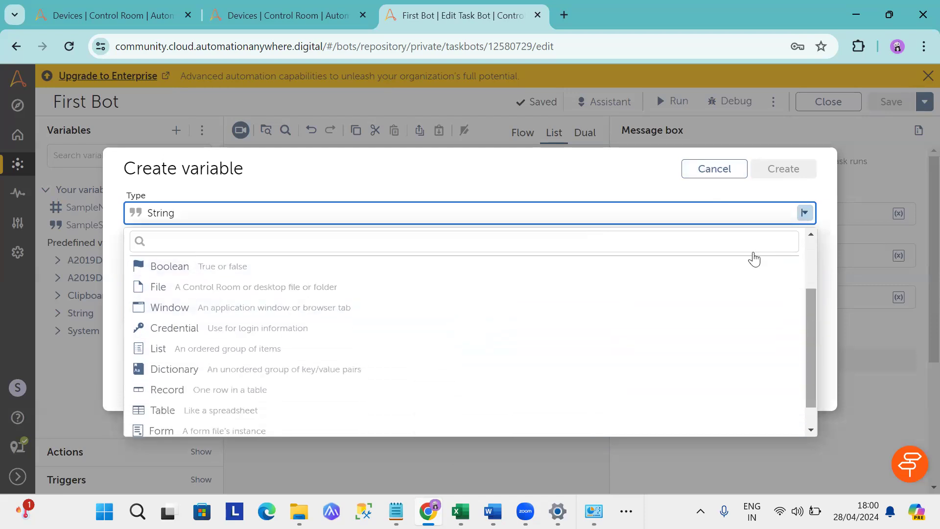
left_click(715, 170)
left_click(715, 170)
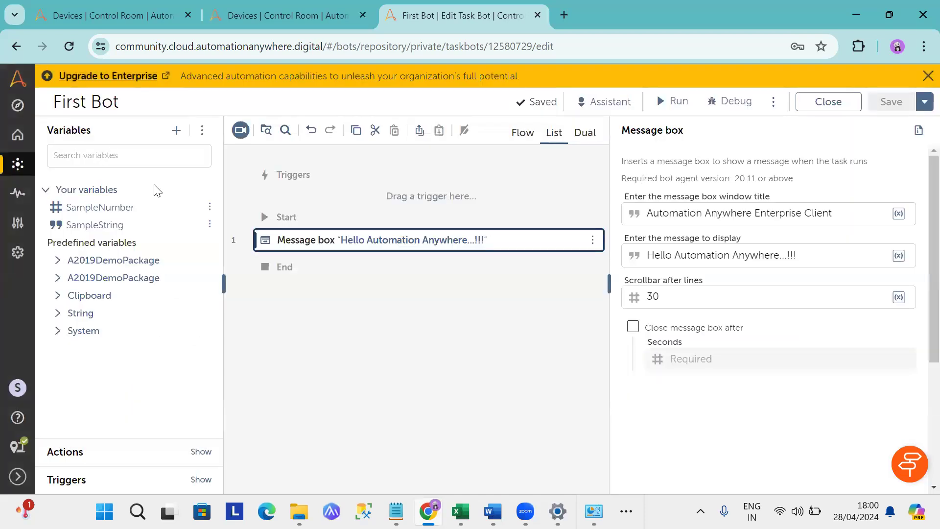
Scroll through the Actions list, then show the available triggers such as Email trigger and Hot key.
left_click(75, 460)
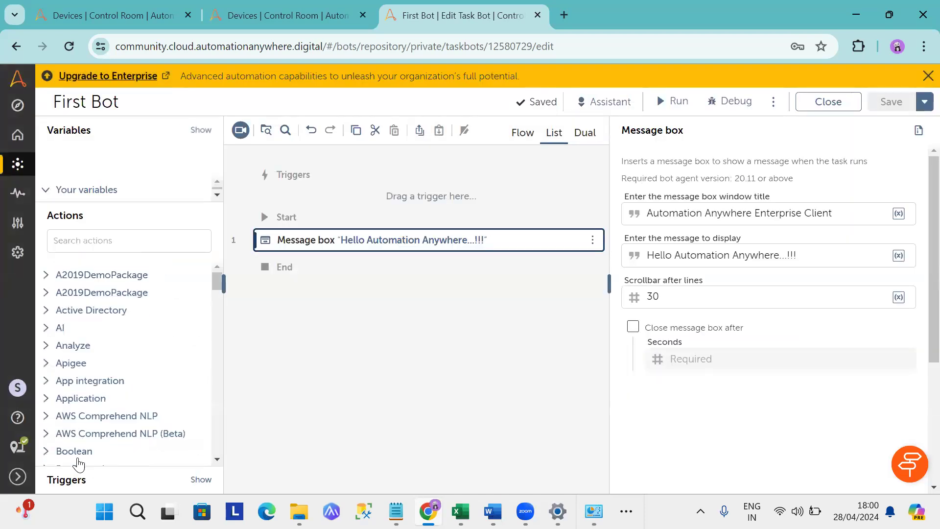
left_click_drag(218, 218, 199, 438)
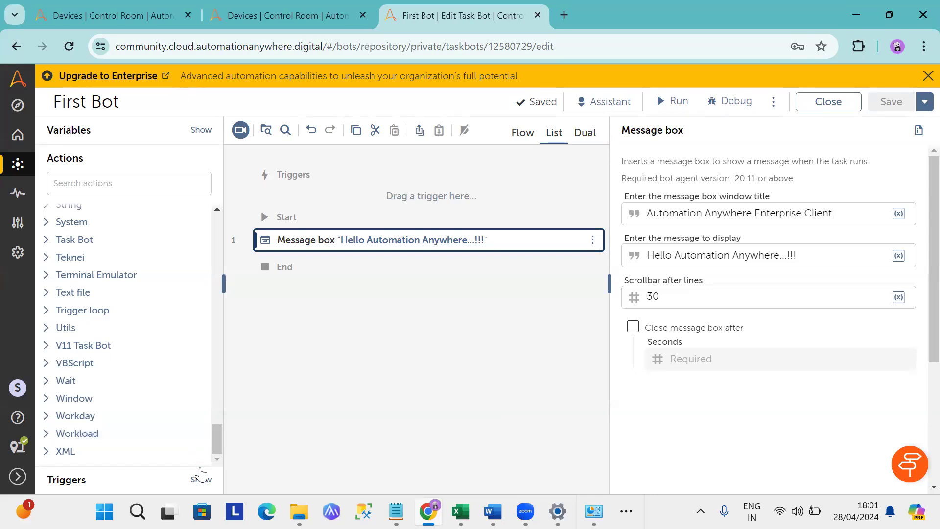
left_click(202, 479)
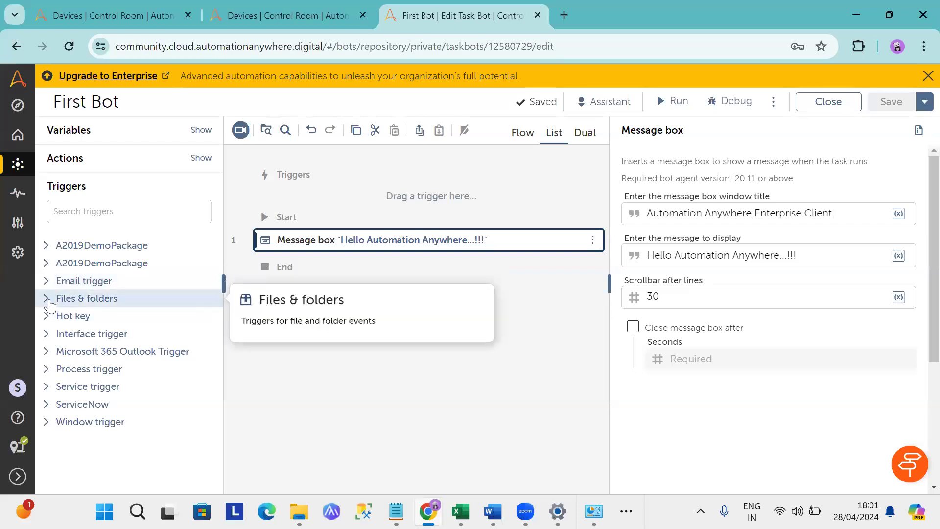
left_click(49, 302)
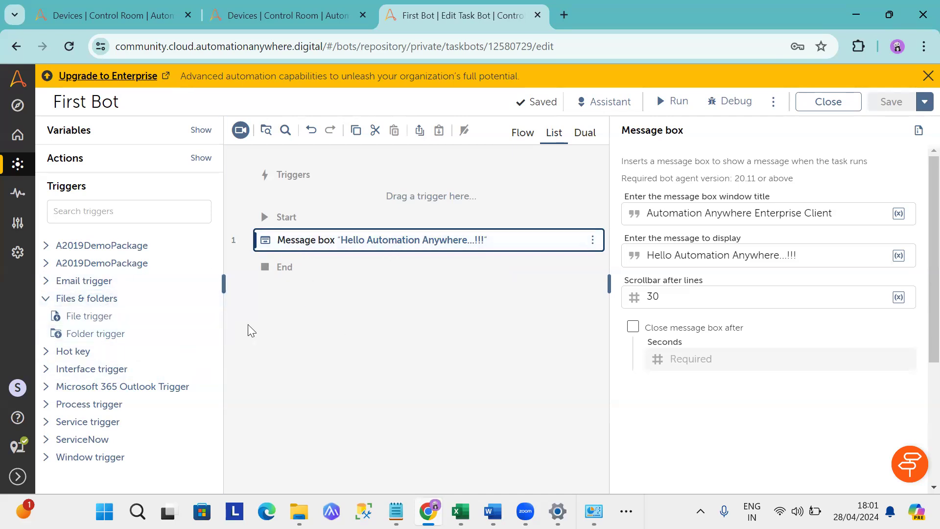
mouse_move(127, 302)
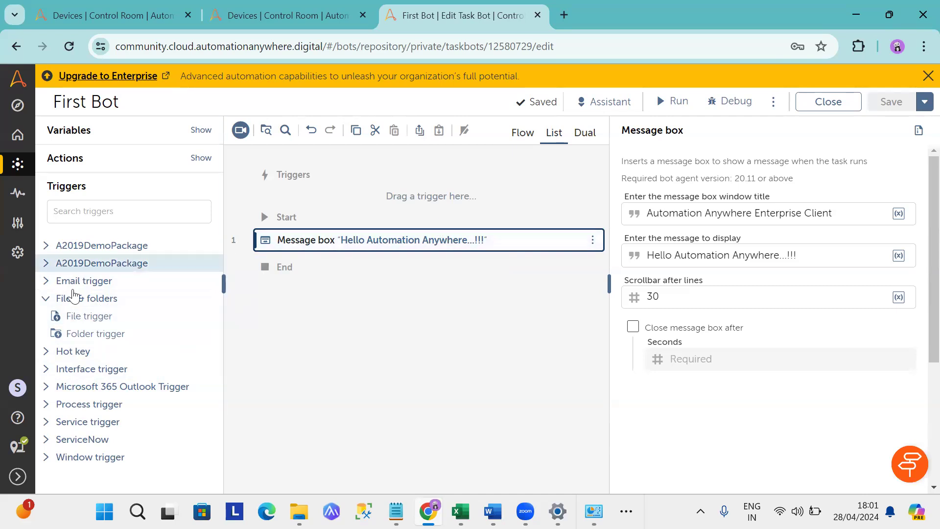
mouse_move(49, 302)
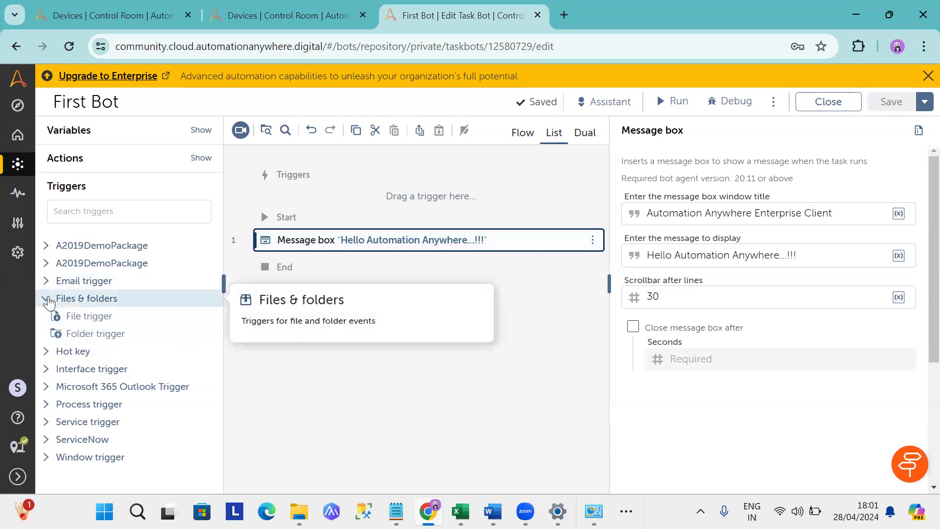
left_click(47, 299)
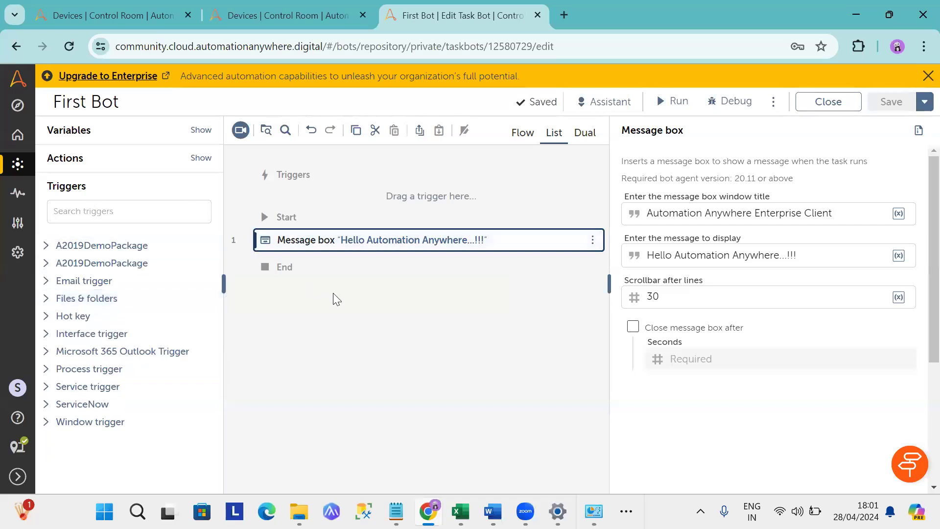
left_click(336, 298)
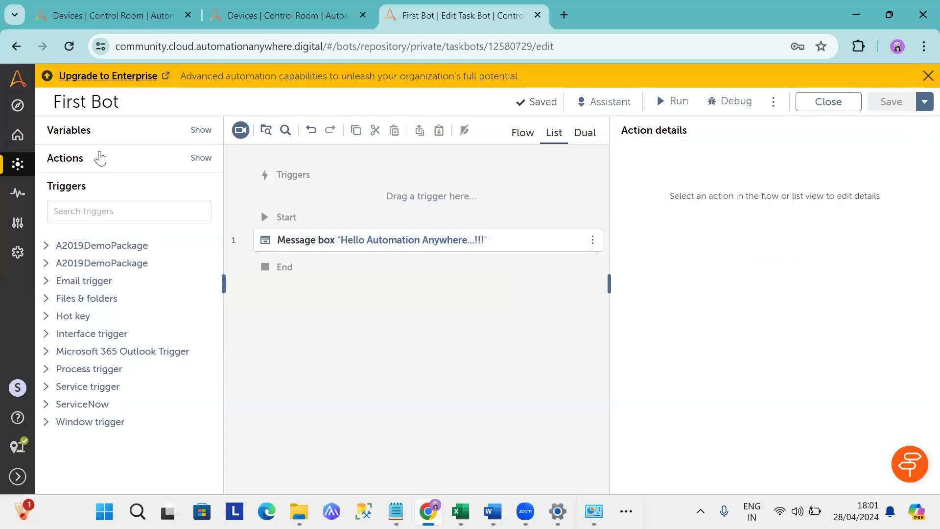
Show the Actions list again and run First Bot on this computer.
left_click(100, 157)
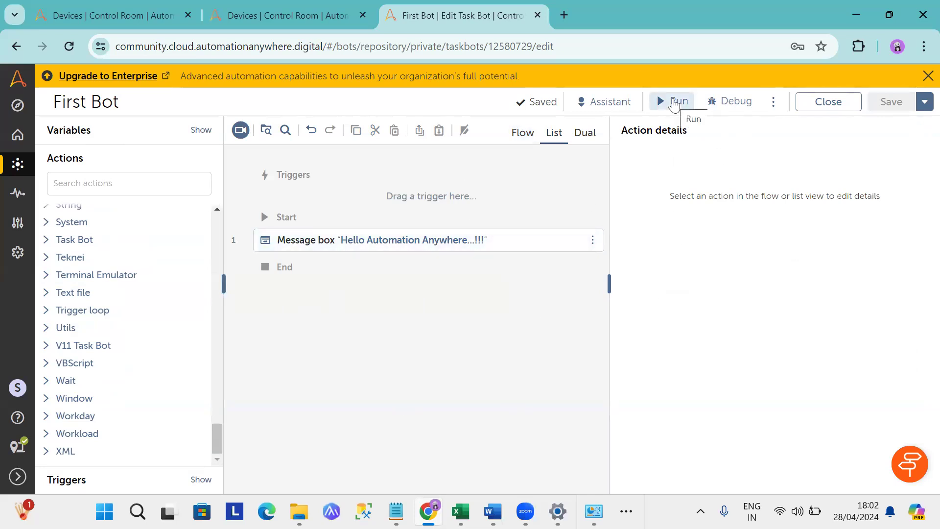
left_click(674, 103)
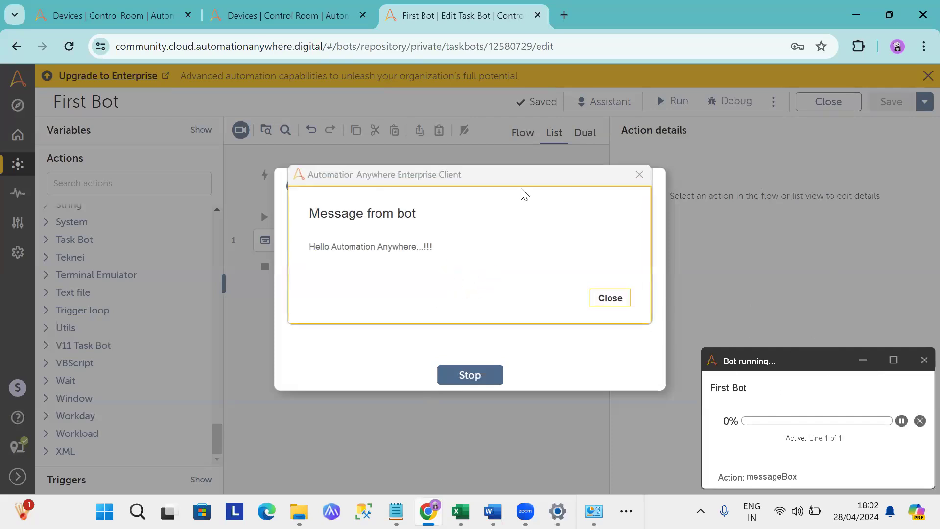
Move the 'Hello Automation Anywhere...!!!' message aside, close it, then close the run-success notice.
left_click(512, 172)
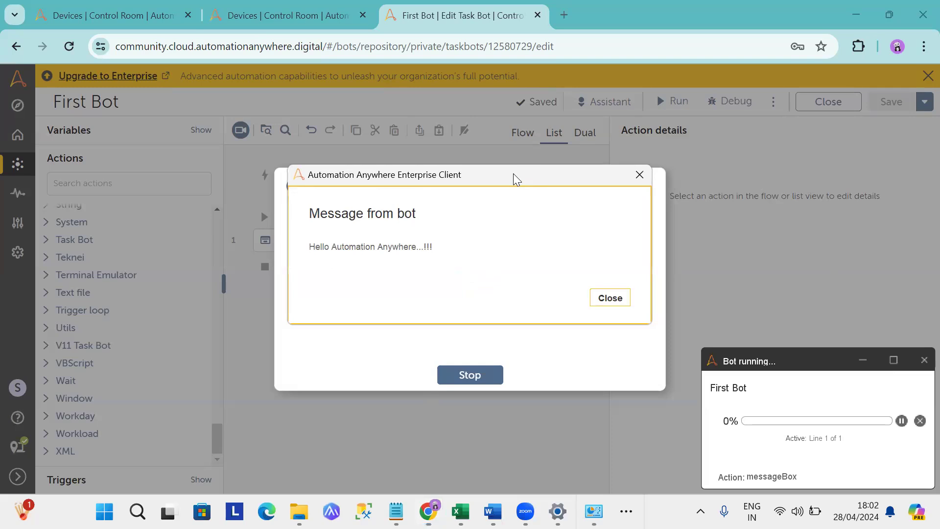
left_click_drag(513, 173, 321, 227)
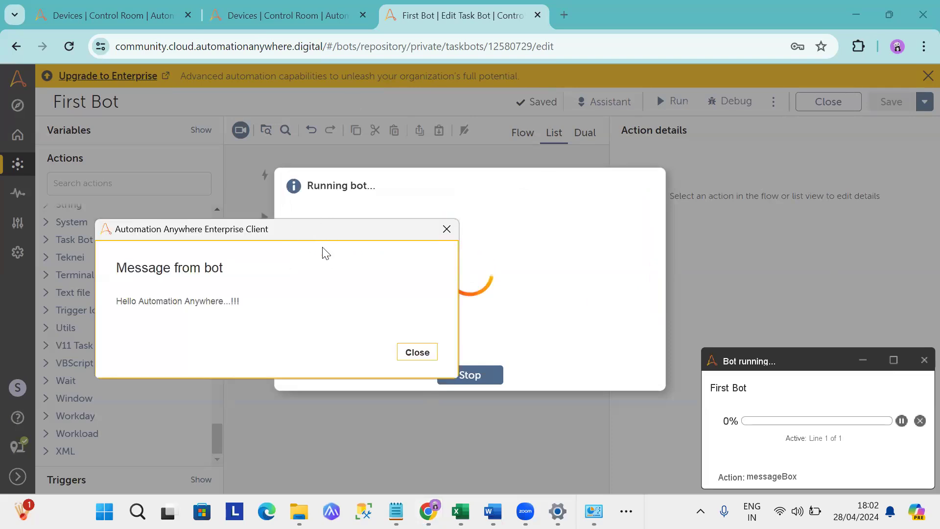
left_click_drag(326, 229, 253, 251)
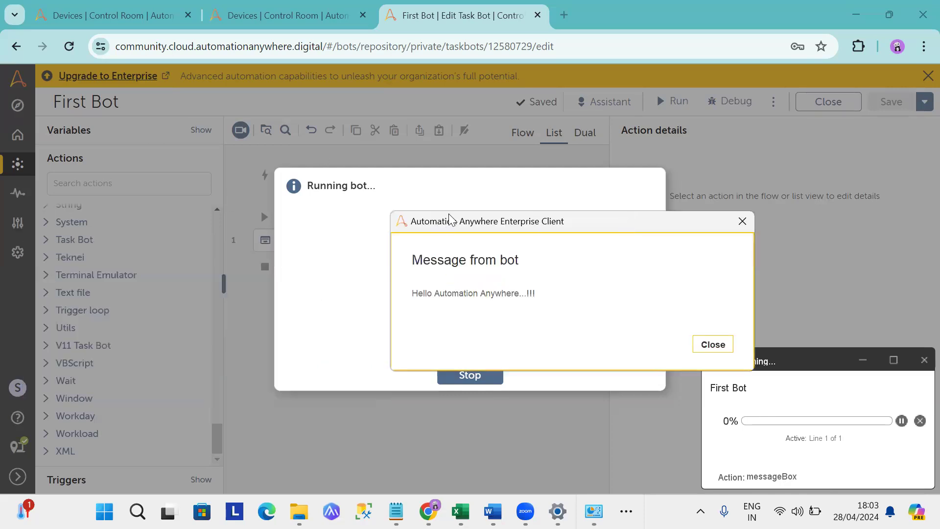
left_click_drag(518, 227, 595, 201)
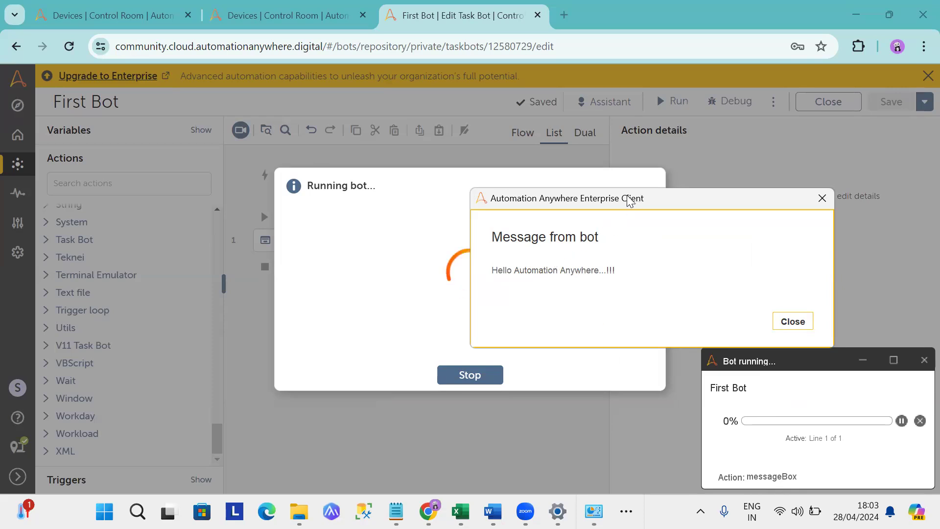
left_click_drag(630, 201, 562, 160)
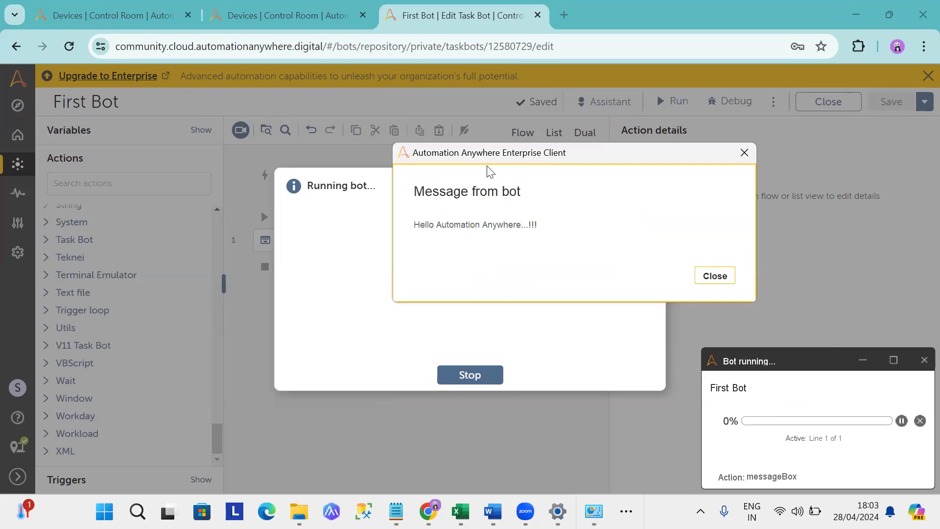
left_click_drag(560, 159, 204, 296)
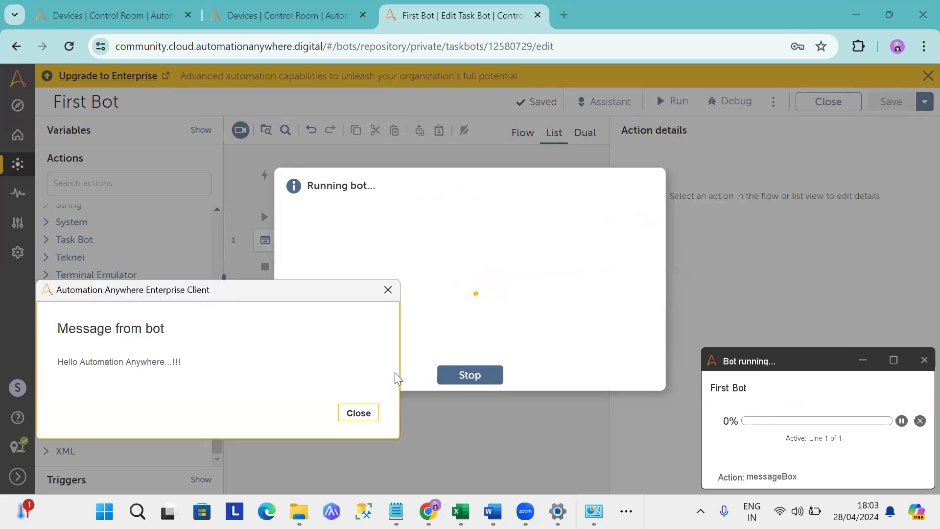
left_click(371, 413)
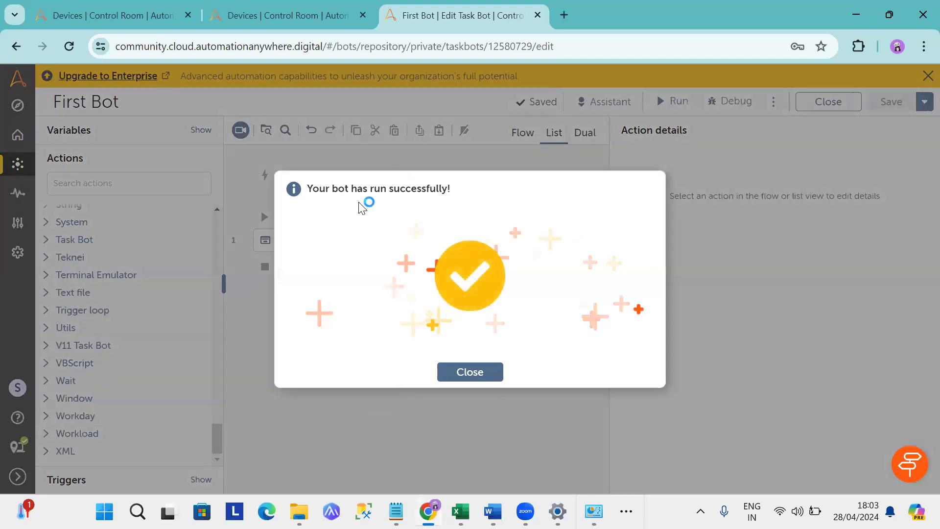
left_click(484, 376)
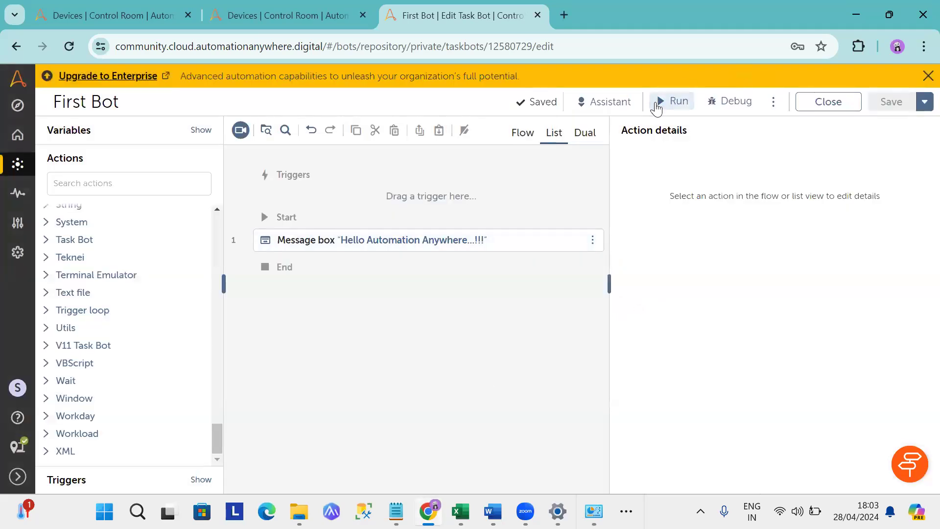
Run First Bot again and close its 'Hello Automation Anywhere...!!!' message.
left_click(657, 104)
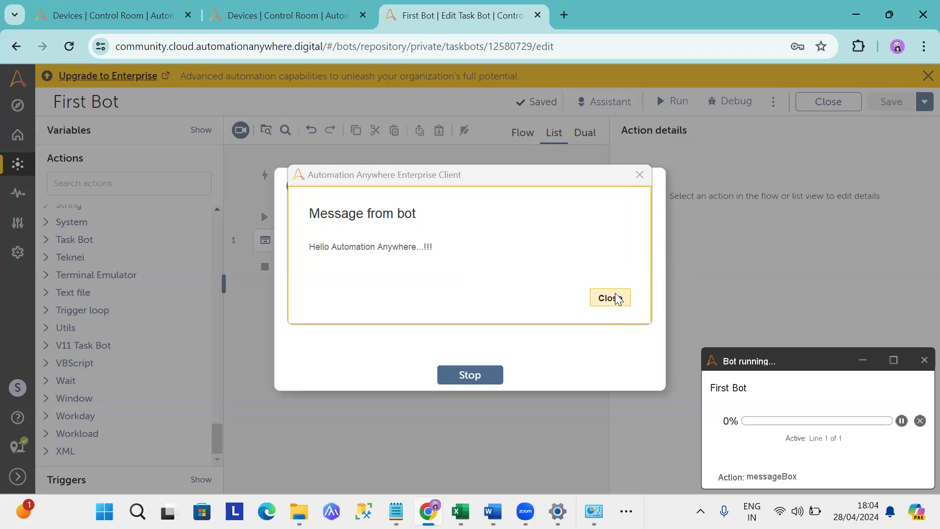
left_click(615, 298)
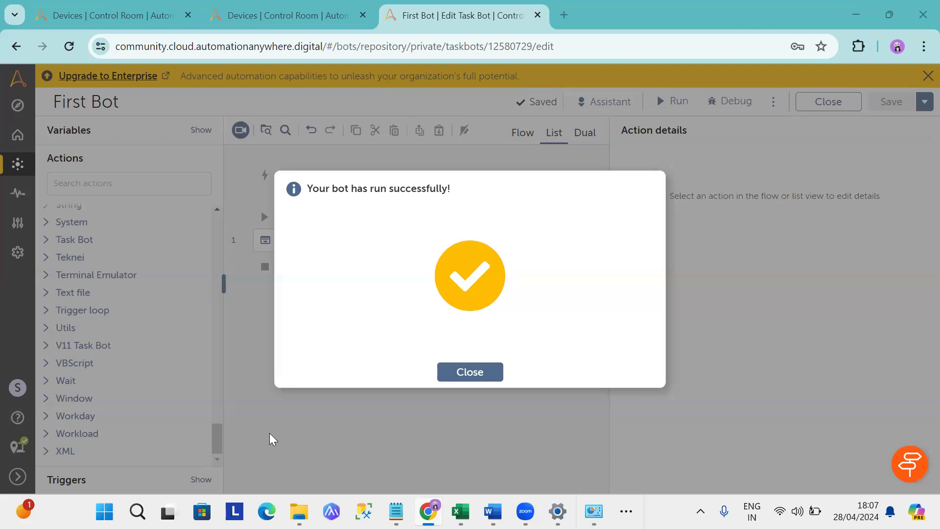
After First Bot's successful run, switch to the A360 Session Plan workbook's Topics sheet in Excel.
left_click(461, 511)
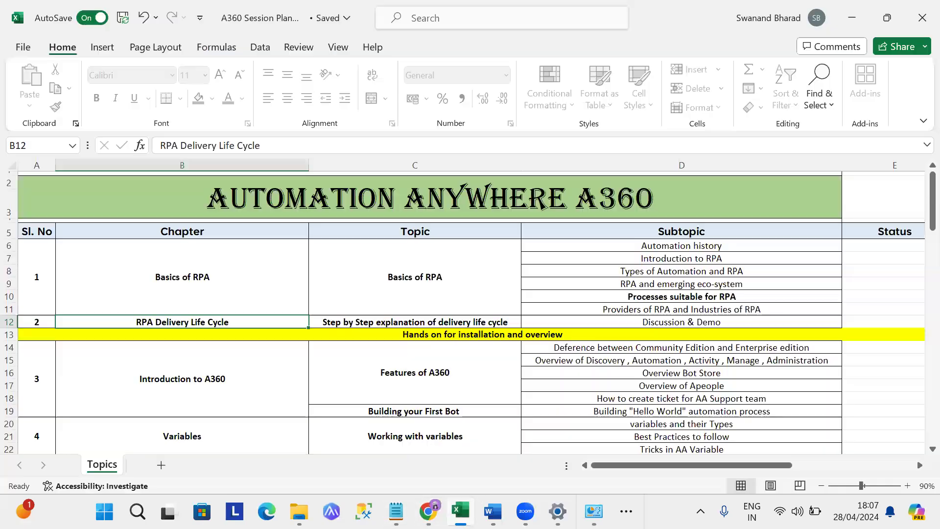
left_click(321, 346)
key("Down")
key("Down")
key("Down")
key("Down")
key("Down")
key("Down")
key("Down")
key("Down")
key("Down")
key("Down")
key("Down")
key("Down")
key("Down")
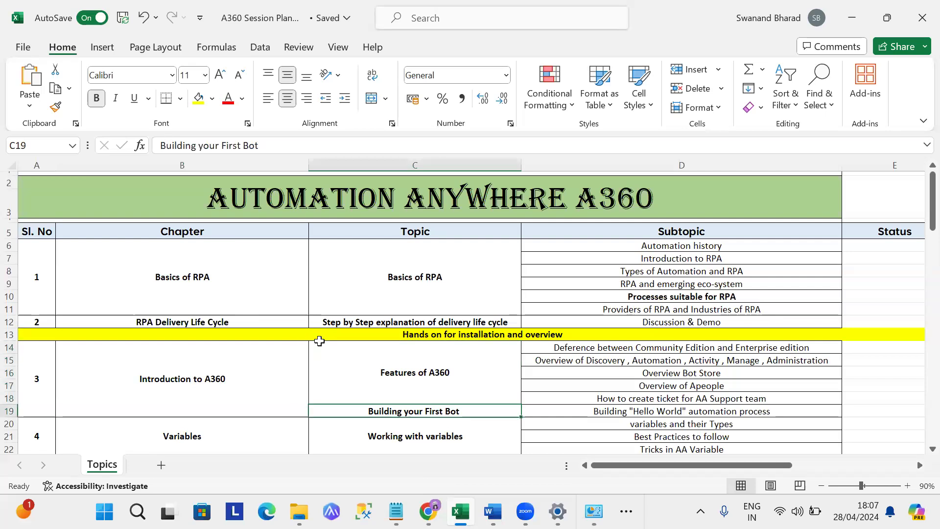
key("Down")
key("Down")
key("Down")
key("Down")
key("Down")
key("Down")
key("Down")
key("Down")
key("Down")
key("Down")
key("Down")
key("Down")
key("Down")
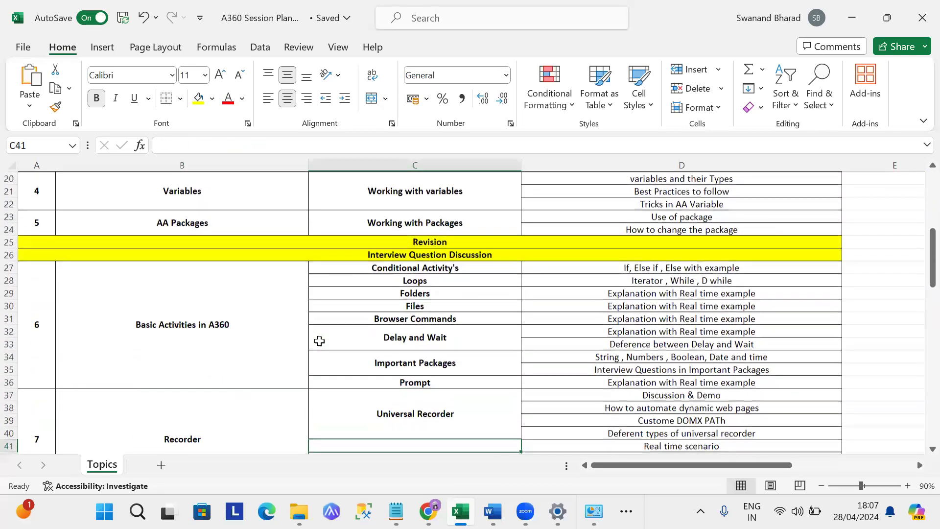
key("Down")
key("Down")
key("Down")
key("Down")
key("Down")
key("Down")
key("Down")
key("Down")
key("Down")
key("Down")
key("Down")
key("Down")
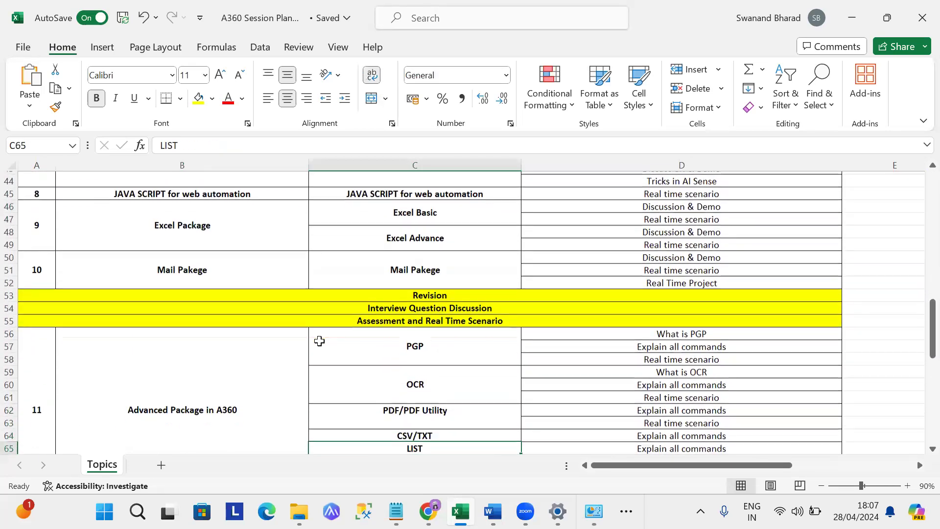
key("Down")
key("Down")
key("Down")
key("Down")
key("Down")
key("Down")
key("Down")
key("Down")
key("Down")
key("Down")
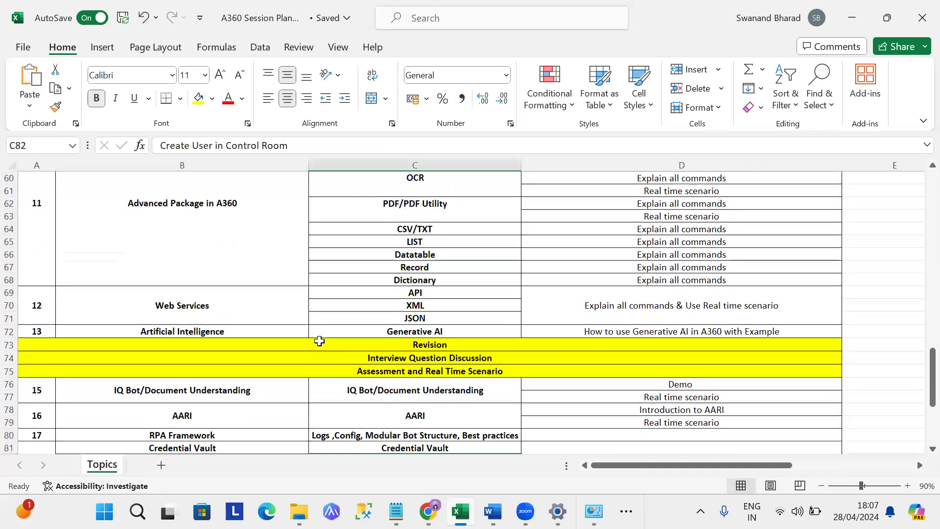
key("Down")
key("Down")
key("Down")
key("Down")
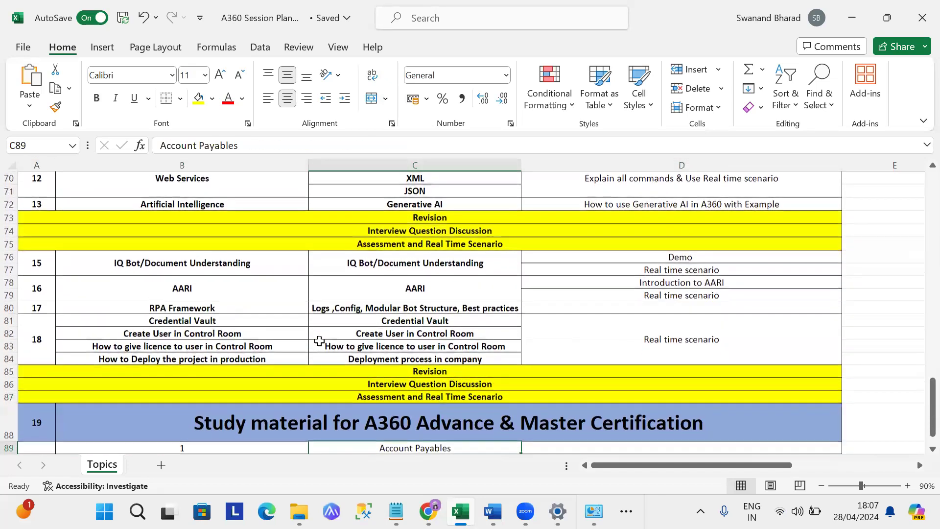
key("Up")
key("Up")
key("Up")
key("Up")
key("Up")
key("Up")
key("Up")
key("Up")
key("Up")
key("Up")
key("Up")
key("Up")
key("Up")
key("Up")
key("Up")
key("Up")
key("Up")
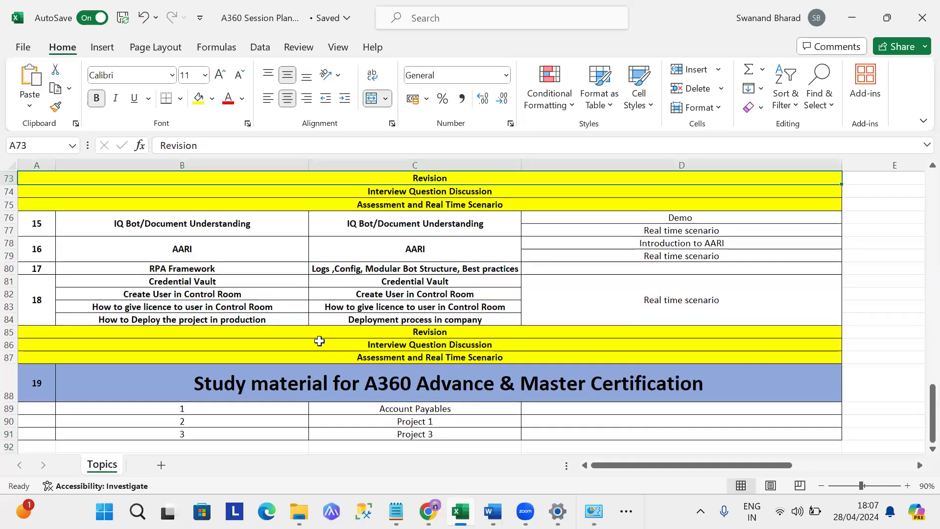
key("Up")
key("Up")
key("Up")
key("Up")
key("Up")
key("Up")
key("Up")
key("Up")
key("Up")
key("Up")
key("Up")
key("Up")
key("Up")
key("Up")
key("Up")
key("Up")
key("Up")
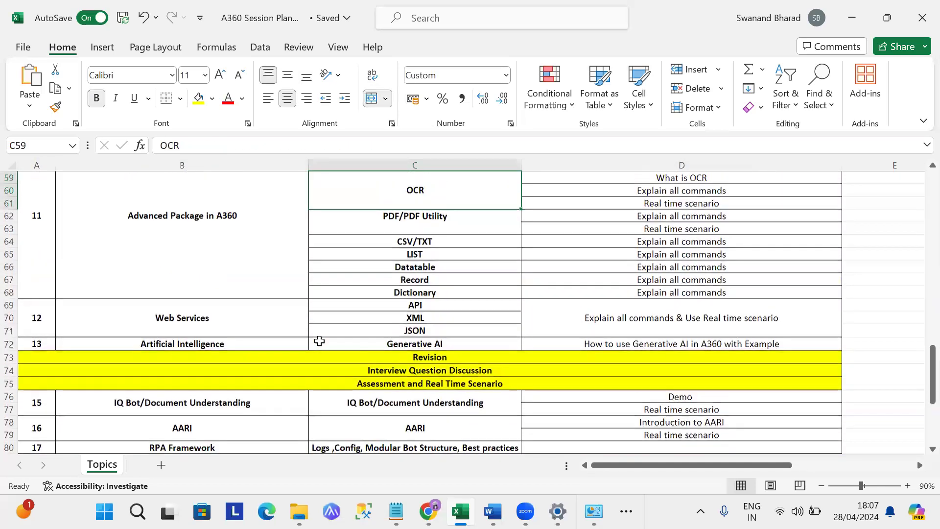
key("Up")
key("Up")
key("Up")
key("Up")
key("Up")
key("Up")
key("Up")
key("Up")
key("Up")
key("Up")
key("Up")
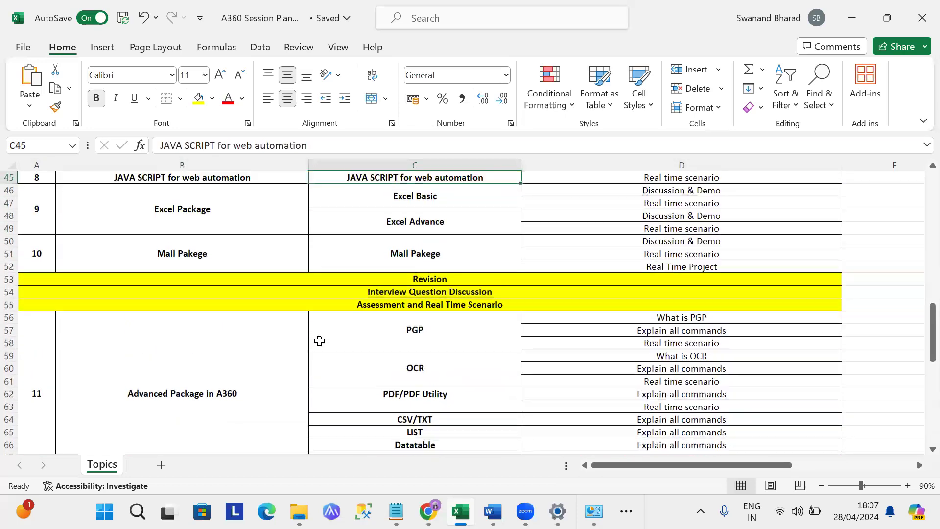
key("Up")
key("Up")
key("Up")
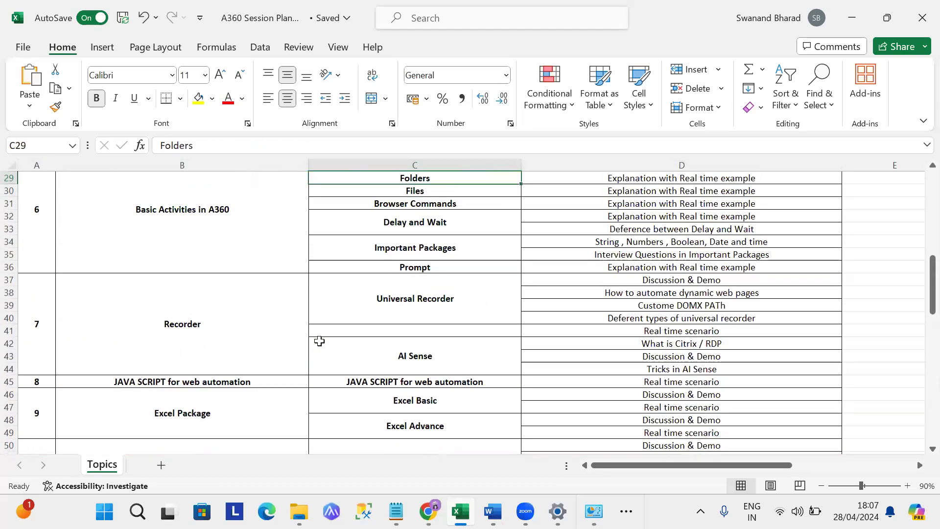
key("Down")
key("Down")
key("Down")
key("Down")
key("Down")
key("Down")
key("Down")
key("Down")
key("Down")
key("Down")
key("Down")
key("Down")
key("Down")
key("Down")
key("Down")
key("Down")
key("Down")
key("Down")
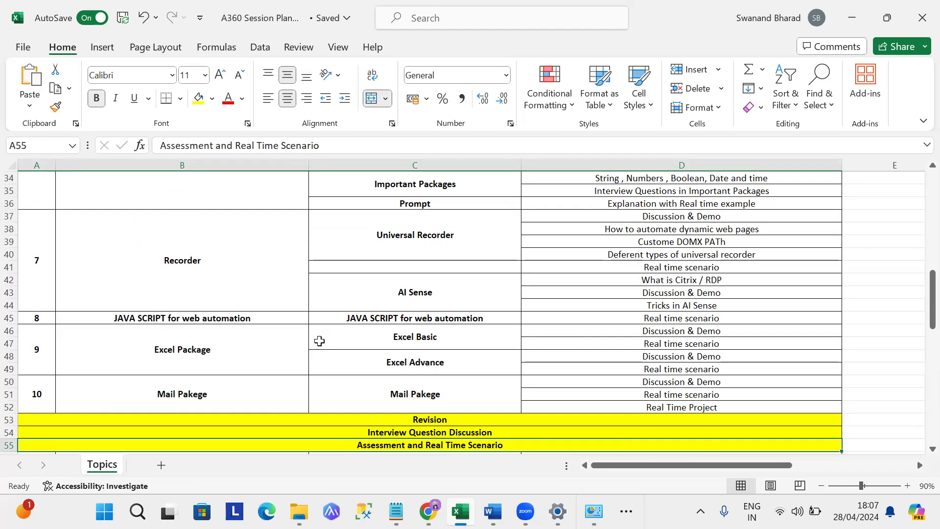
key("Up")
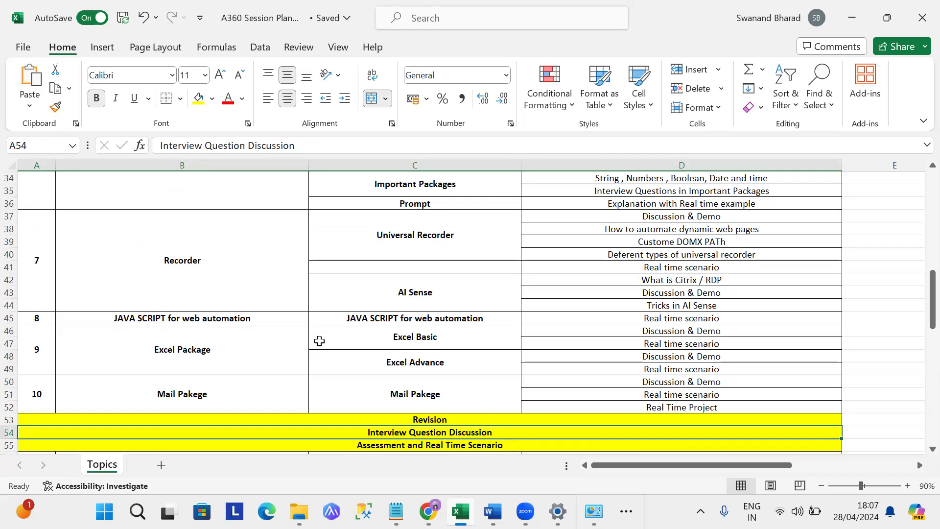
key("Up")
key("Up")
key("Up")
key("Up")
key("Up")
key("Up")
key("Up")
key("Up")
key("Up")
key("Up")
key("Up")
key("Up")
key("Up")
key("Up")
key("Up")
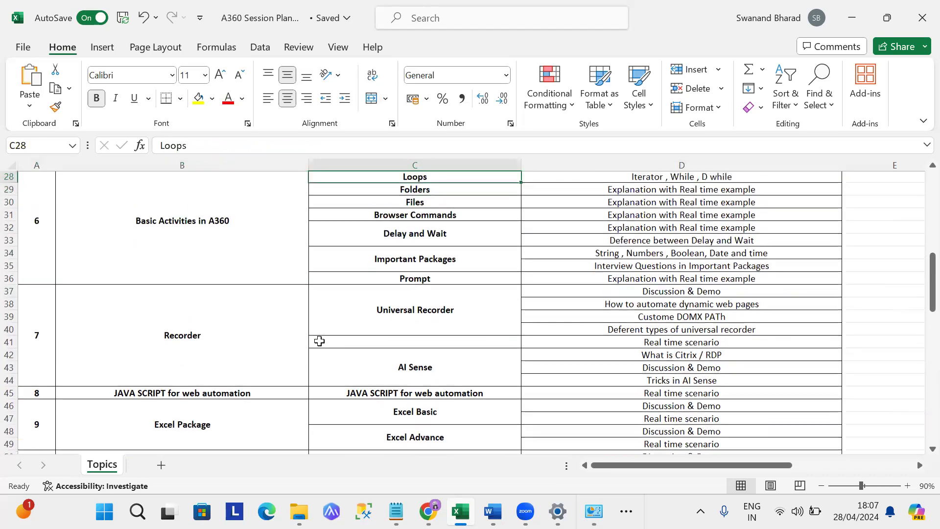
key("Up")
key("Up")
key("Up")
key("Up")
key("Up")
key("Up")
key("Up")
key("Up")
key("Up")
key("Up")
key("Up")
key("Up")
key("Up")
key("Up")
key("Up")
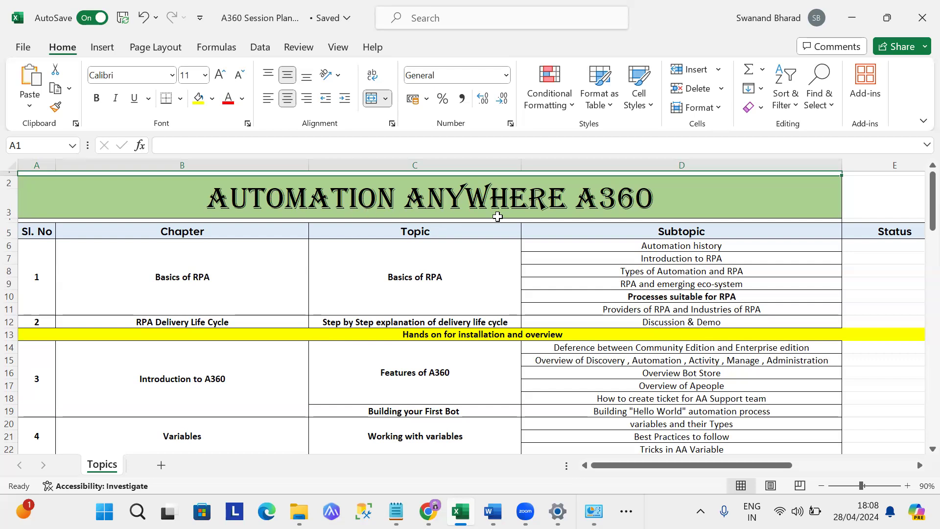
left_click(511, 124)
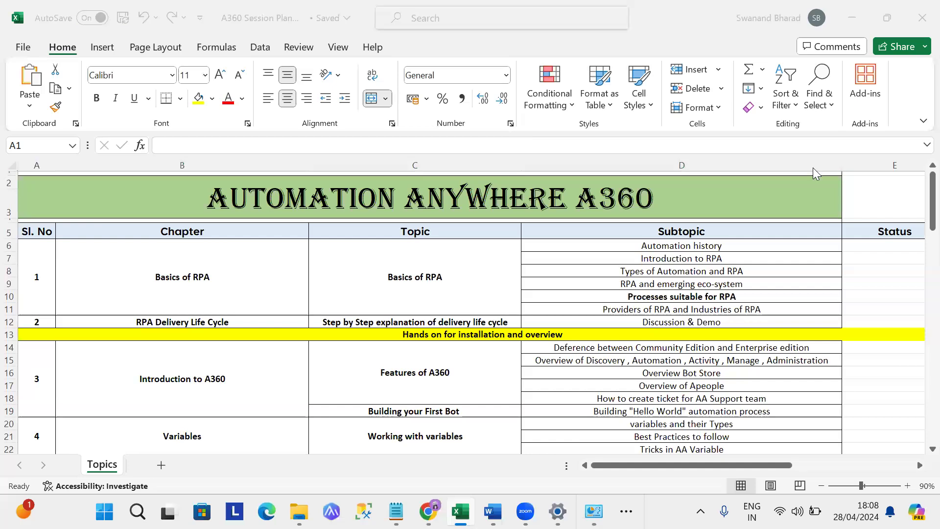